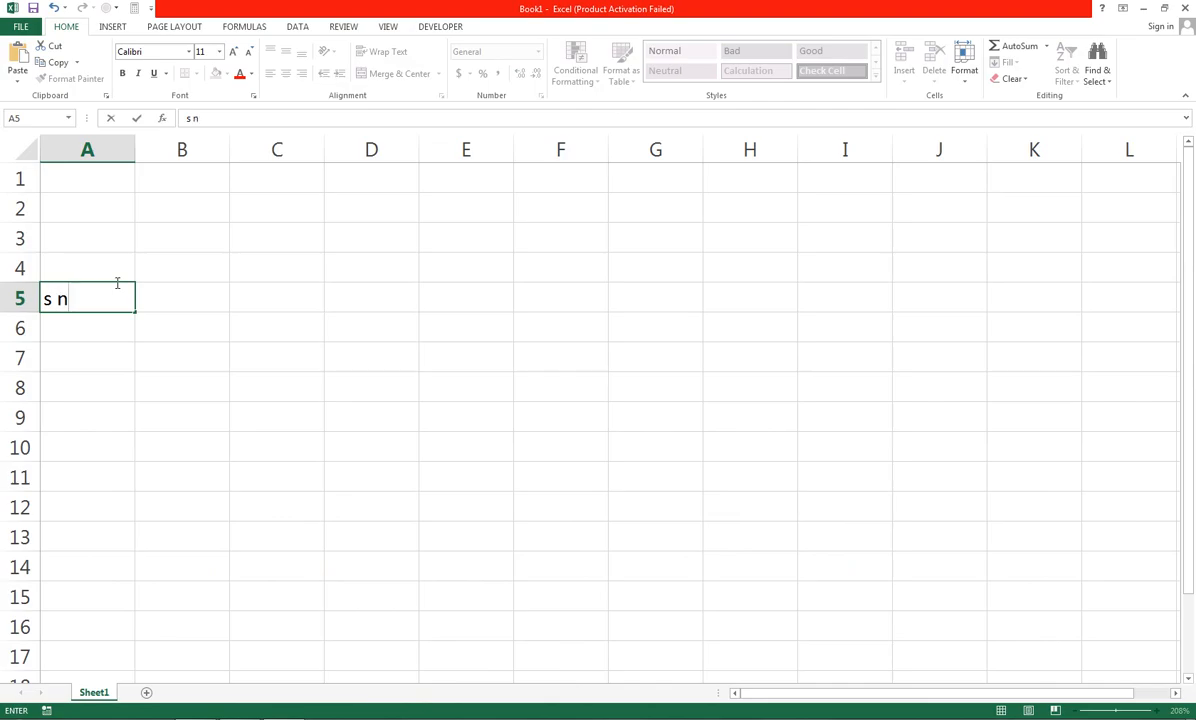
Enter the column heading S NO in cell A5
{"action": "key", "text": "Tab"}
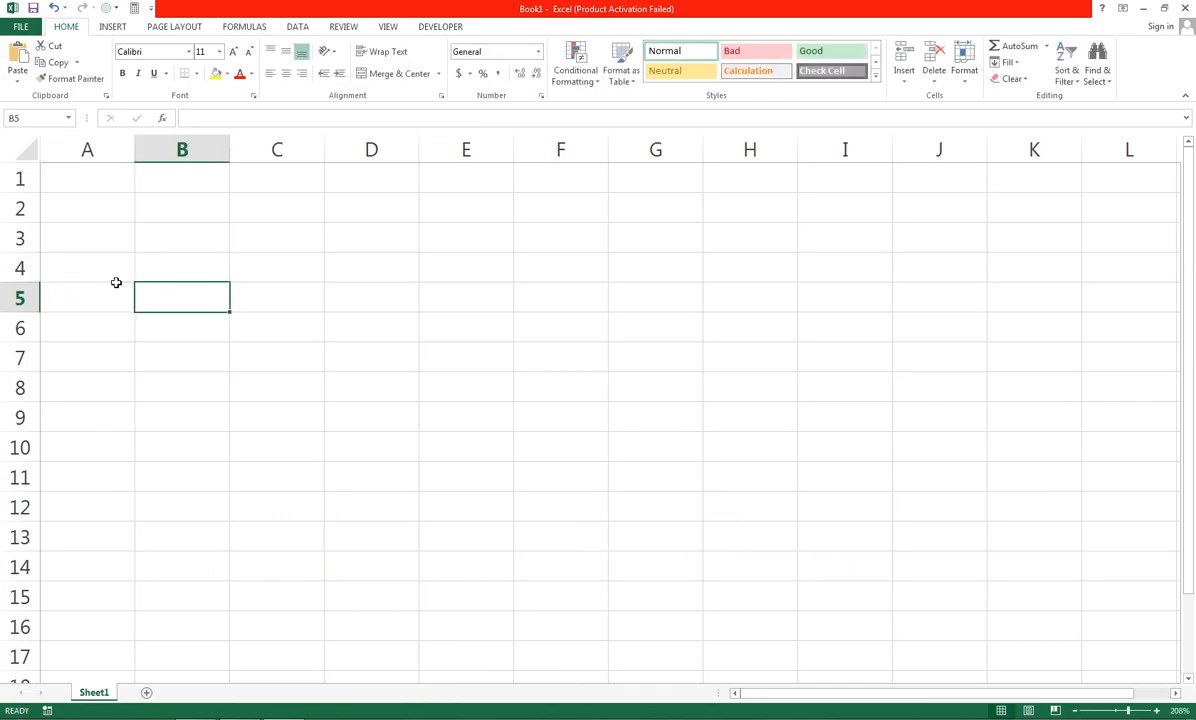
{"action": "left_click", "coordinate": [117, 287]}
{"action": "type", "text": "sd"}
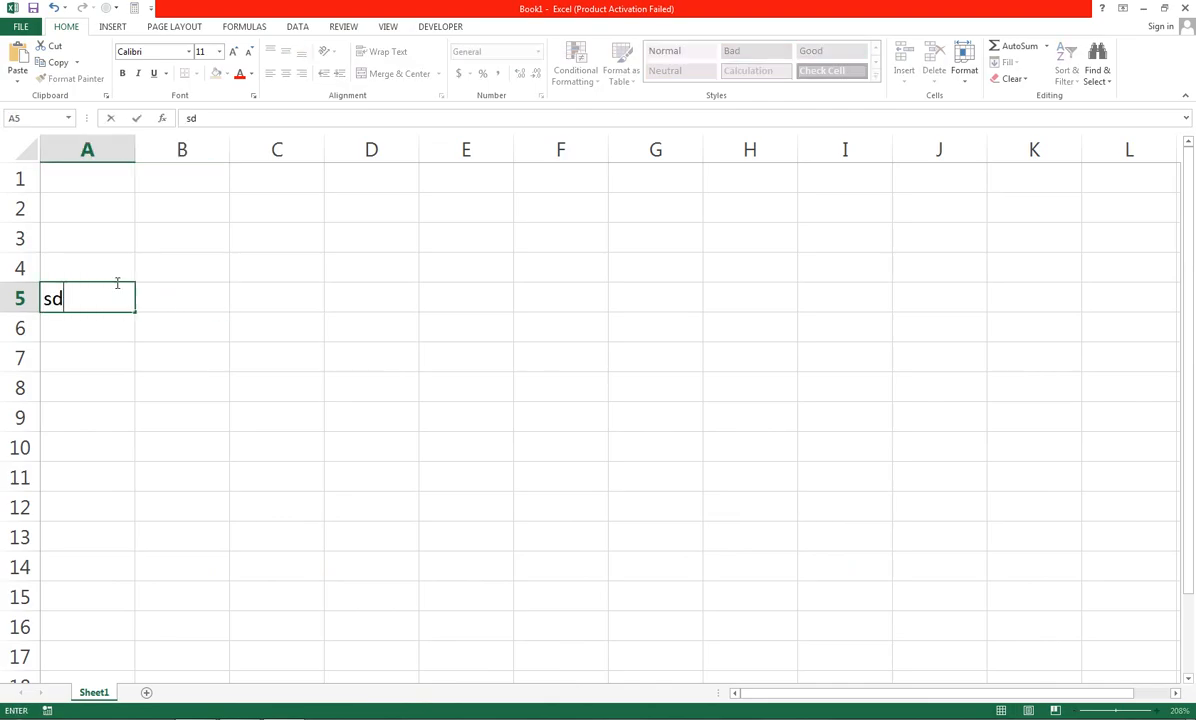
{"action": "key", "text": "BackSpace"}
{"action": "key", "text": "BackSpace"}
{"action": "type", "text": "S NO"}
{"action": "key", "text": "Tab"}
Enter the column heading NAME in cell B5
{"action": "type", "text": "NAME"}
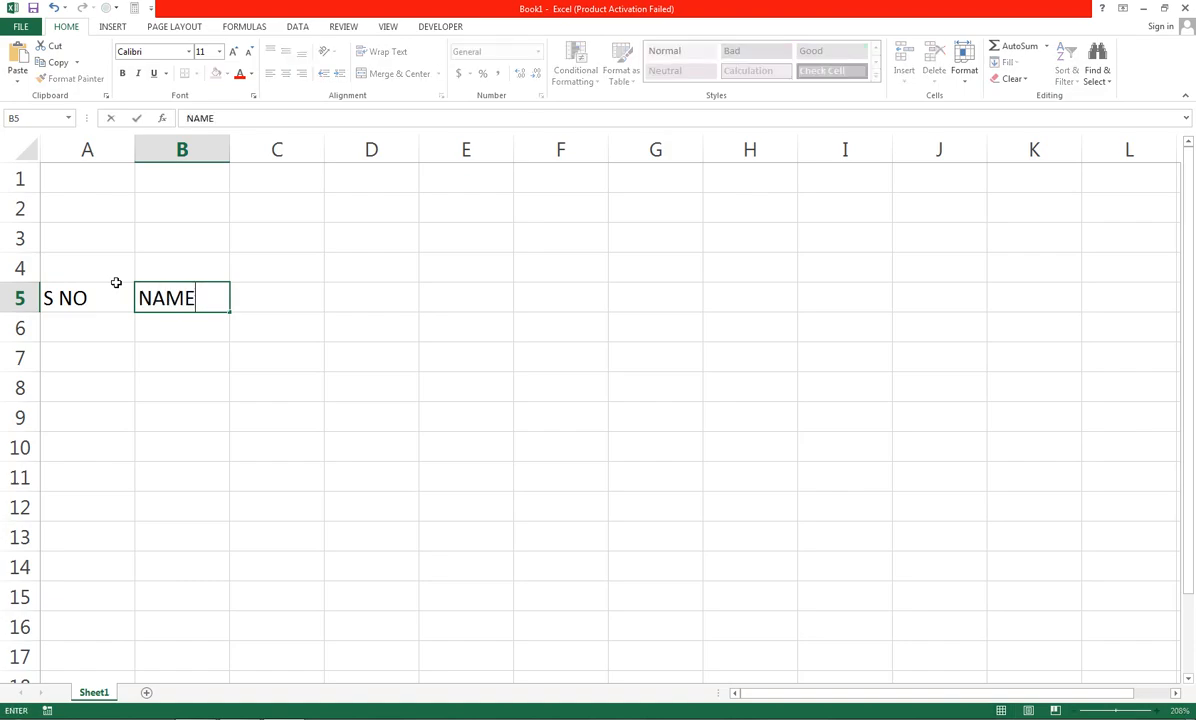
{"action": "type", "text": "Q"}
{"action": "key", "text": "Tab"}
{"action": "key", "text": "shift+Tab"}
{"action": "key", "text": "F2"}
{"action": "key", "text": "BackSpace"}
{"action": "key", "text": "Tab"}
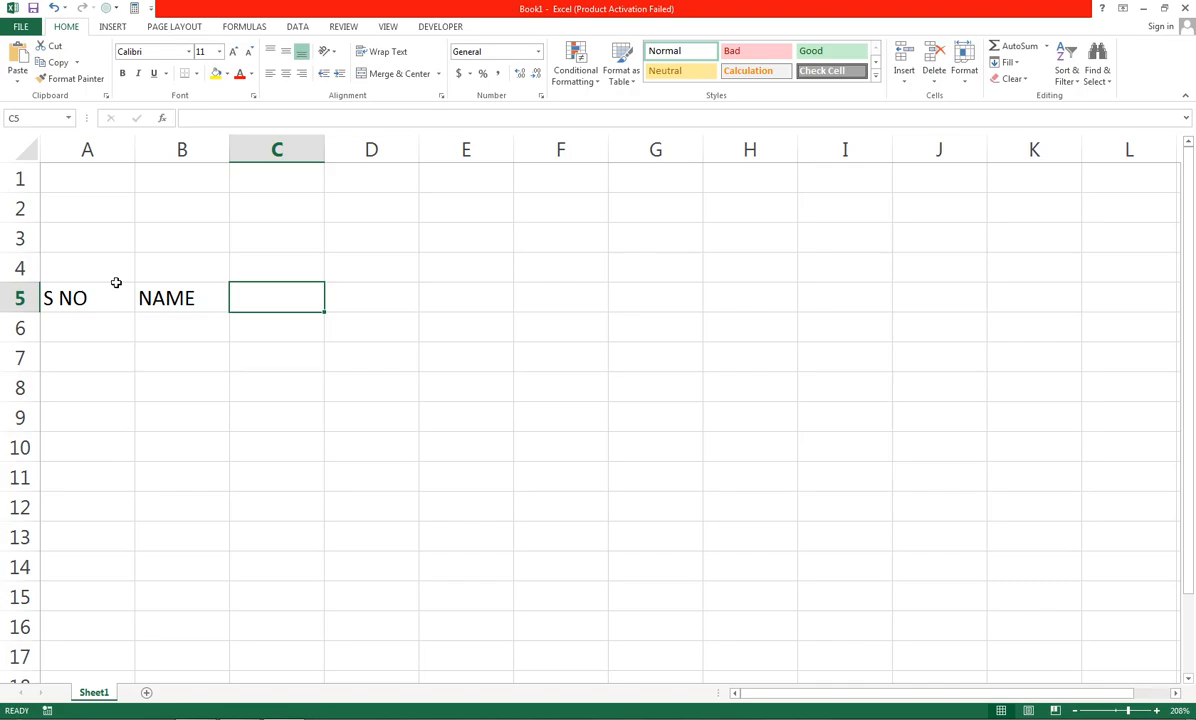
Enter the column headings CONTACT in cell C5 and AREA in cell D5
{"action": "type", "text": "CONTACT"}
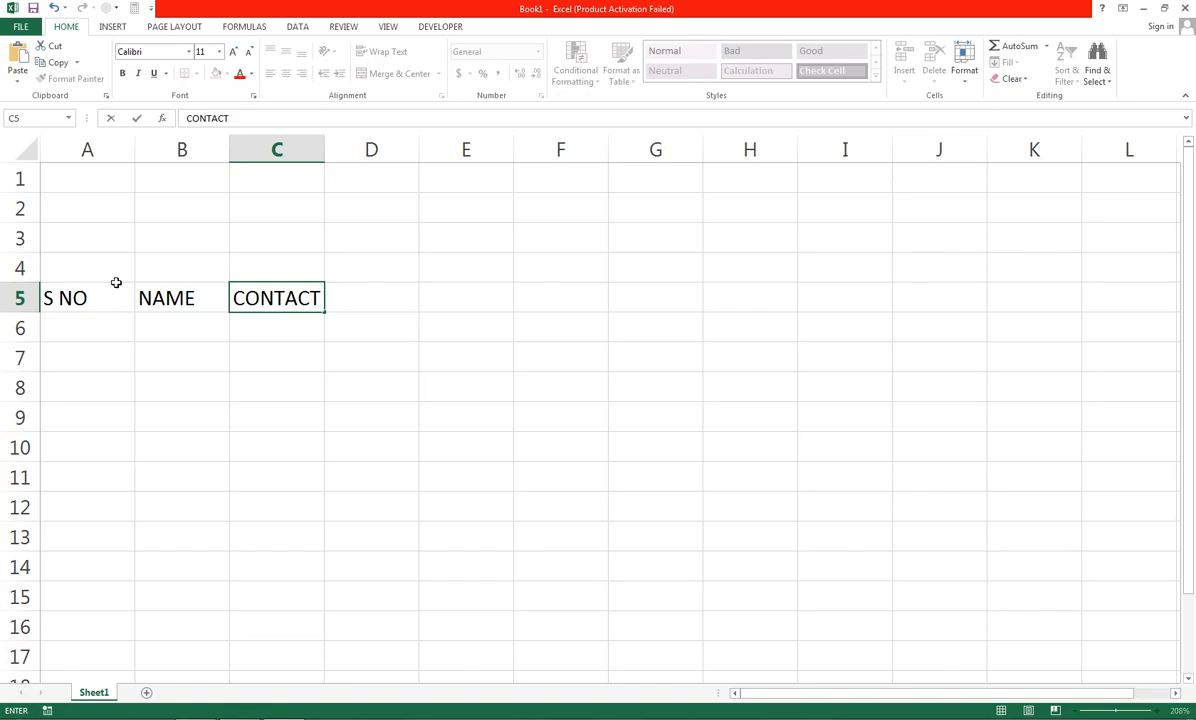
{"action": "key", "text": "Tab"}
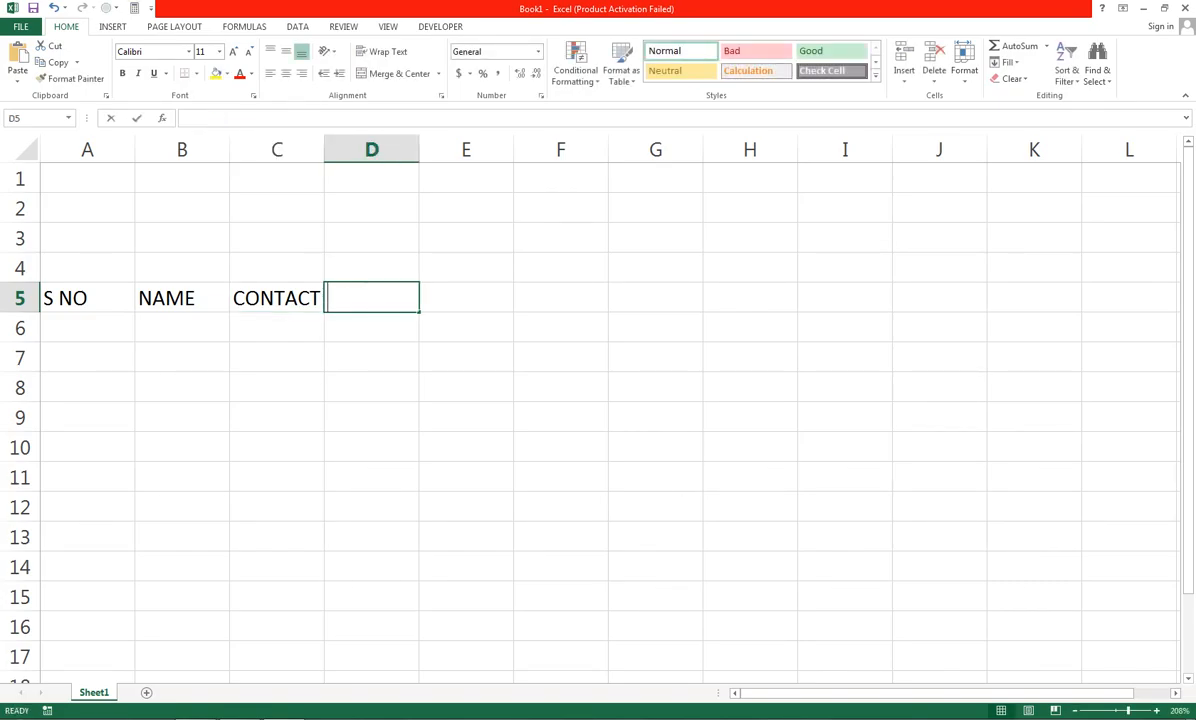
{"action": "type", "text": "AREA"}
{"action": "key", "text": "Tab"}
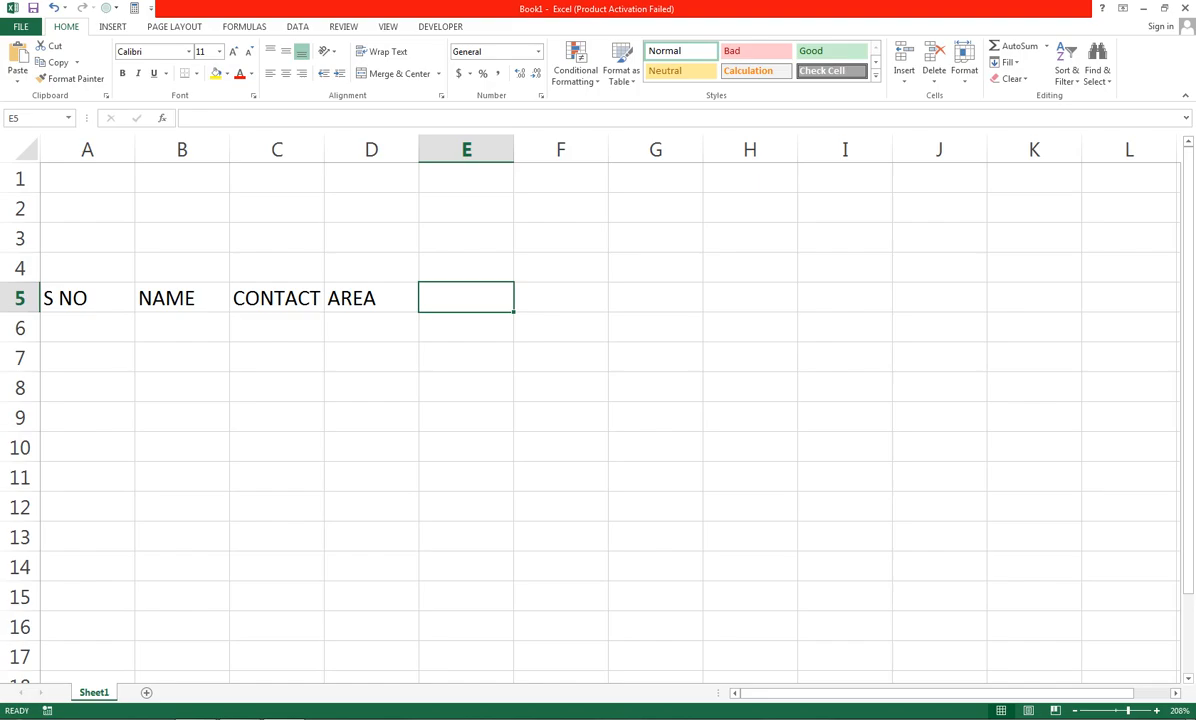
Enter the heading Q1 in cell E5 and fill the series across to Q4 in H5
{"action": "type", "text": "JAN"}
{"action": "key", "text": "Tab"}
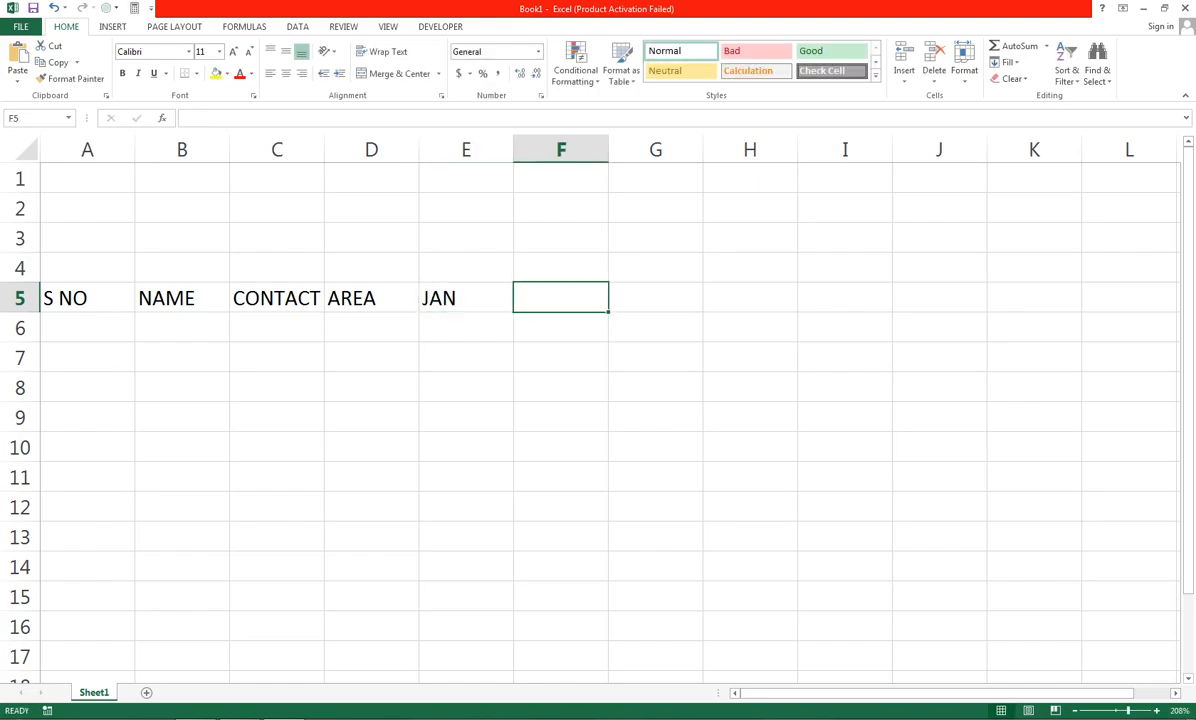
{"action": "left_click", "coordinate": [466, 298]}
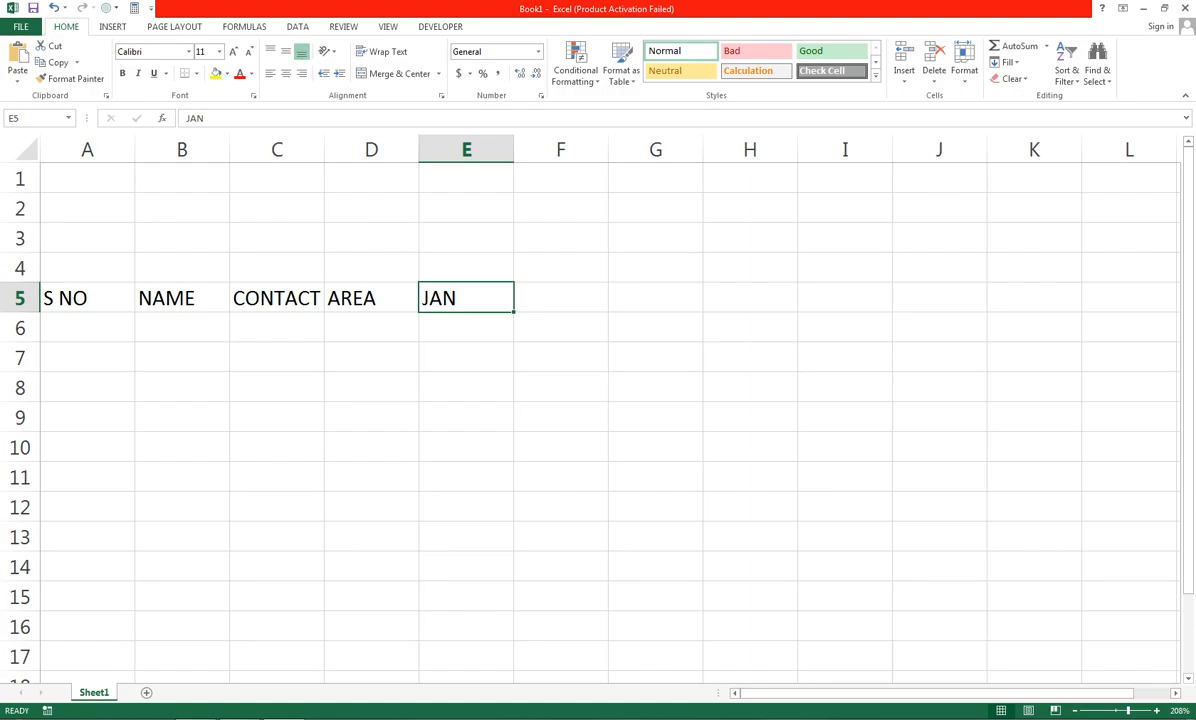
{"action": "type", "text": "Q1"}
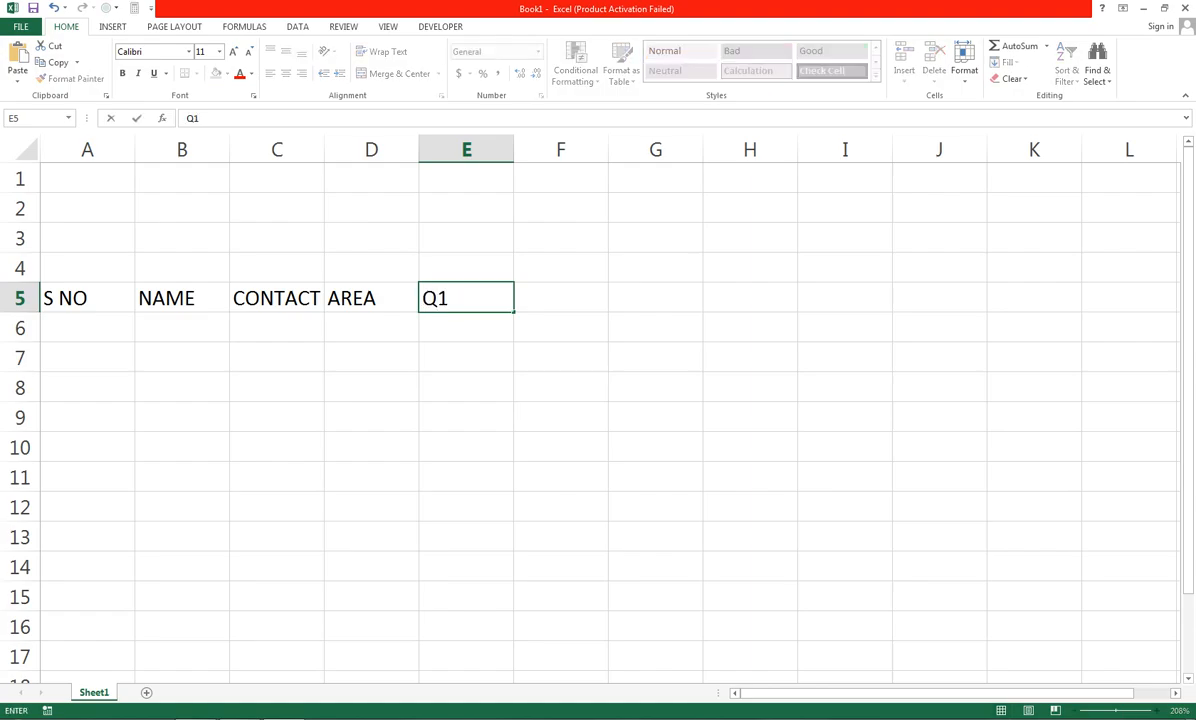
{"action": "left_click", "coordinate": [466, 446]}
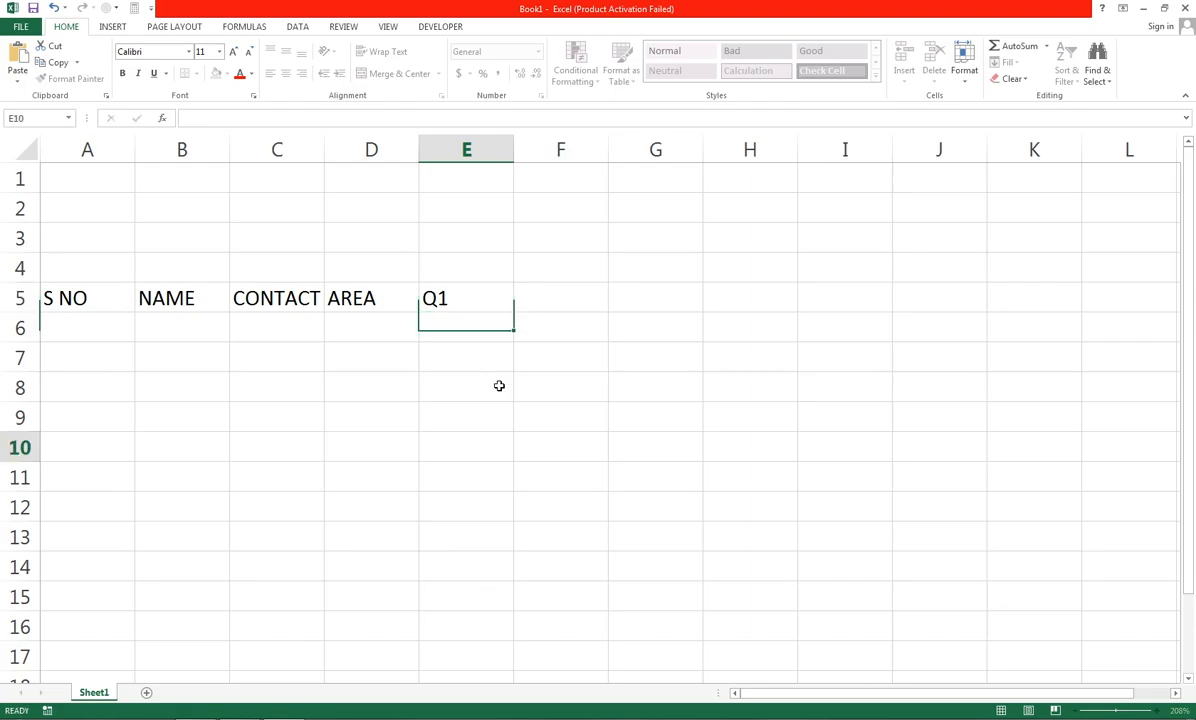
{"action": "left_click", "coordinate": [500, 308]}
{"action": "left_click_drag", "start_coordinate": [508, 310], "coordinate": [789, 292]}
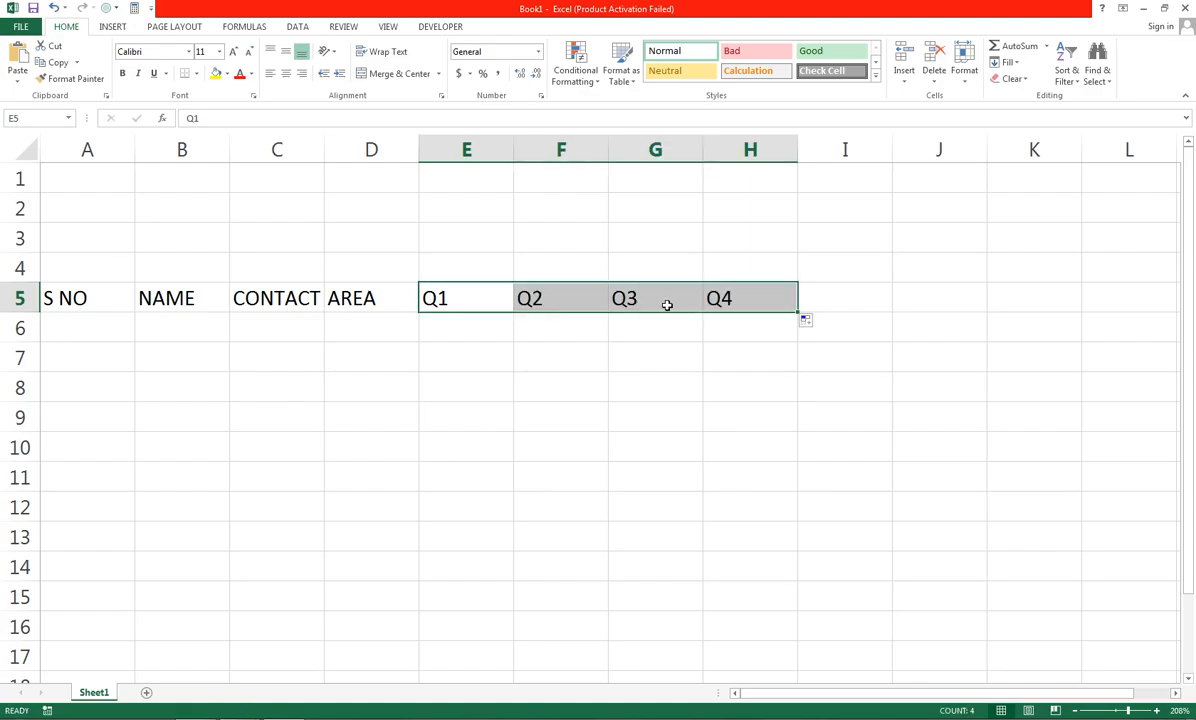
Merge and center cells E4:H4 above the quarter headings and enter the title YEAR 2018
{"action": "left_click_drag", "start_coordinate": [466, 264], "coordinate": [716, 264]}
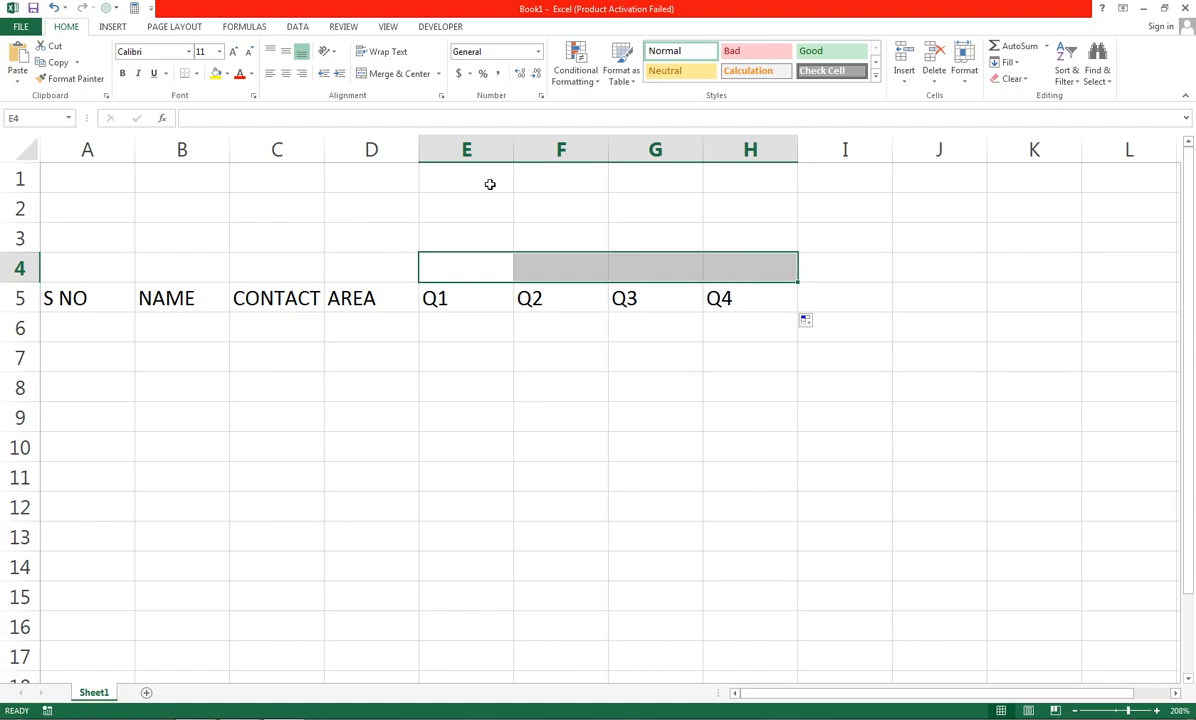
{"action": "left_click", "coordinate": [400, 74]}
{"action": "type", "text": "Y"}
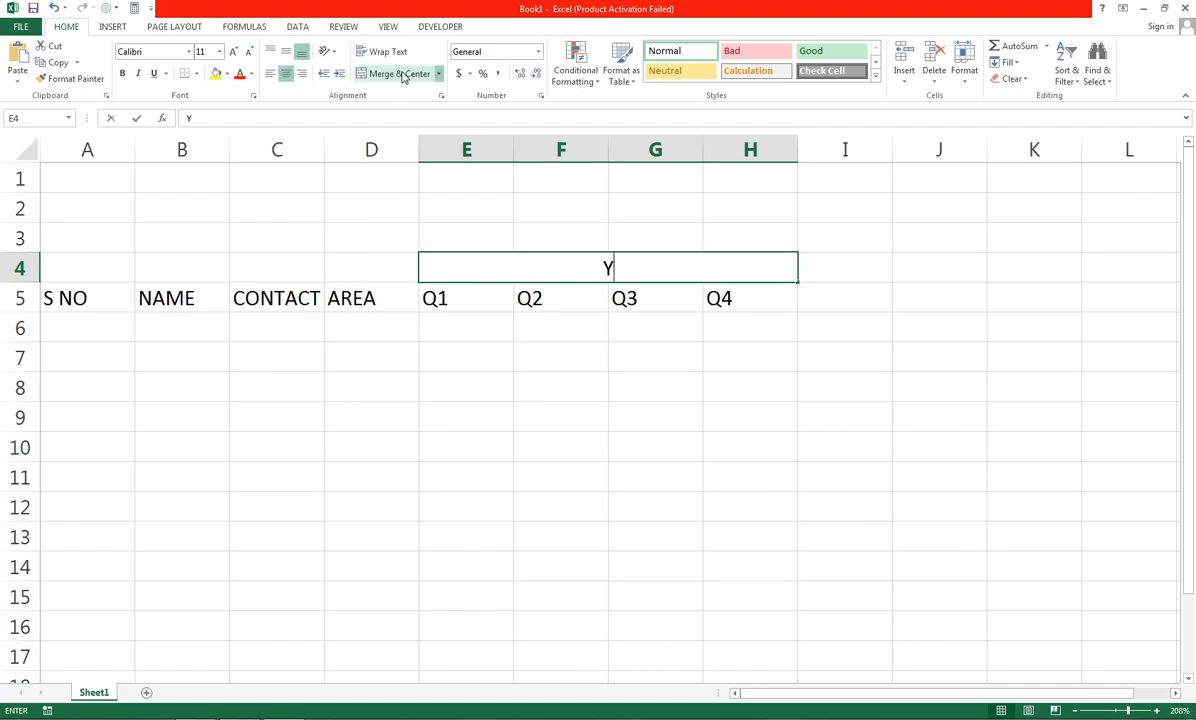
{"action": "type", "text": "EAR 2018"}
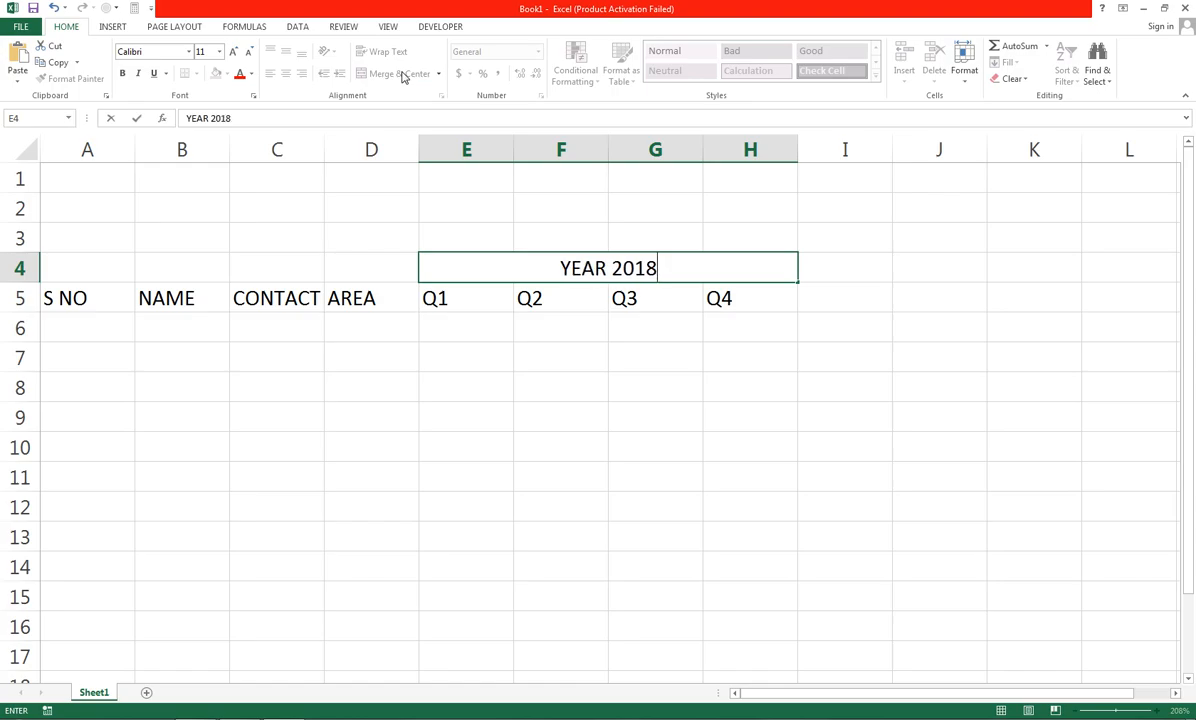
{"action": "left_click", "coordinate": [517, 358]}
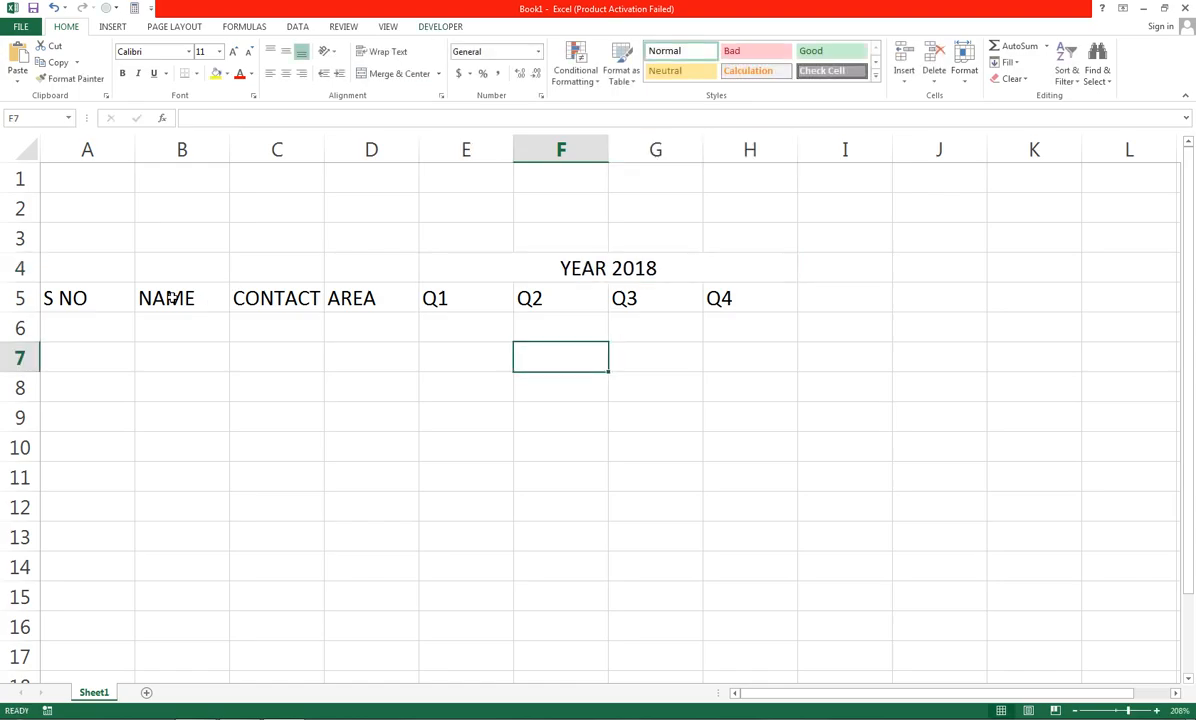
Merge and center the S NO, NAME, CONTACT and AREA headings each across rows 4 and 5
{"action": "left_click_drag", "start_coordinate": [77, 277], "coordinate": [77, 301]}
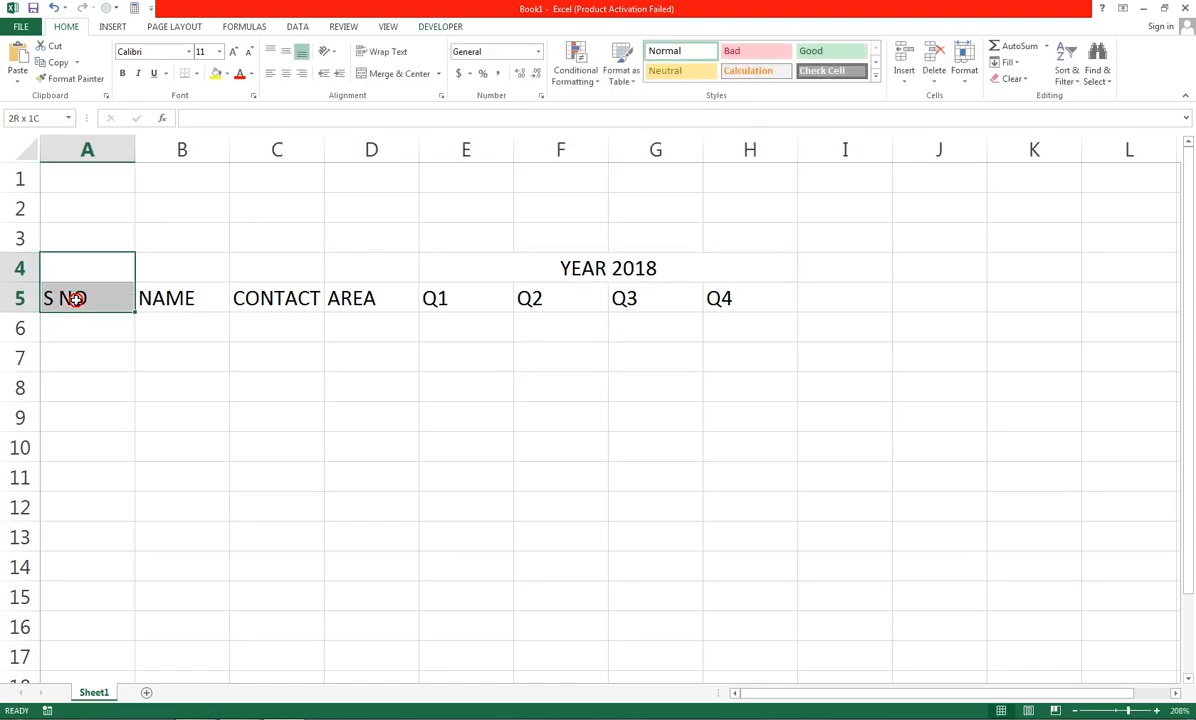
{"action": "left_click", "coordinate": [385, 74]}
{"action": "left_click_drag", "start_coordinate": [176, 264], "coordinate": [180, 298]}
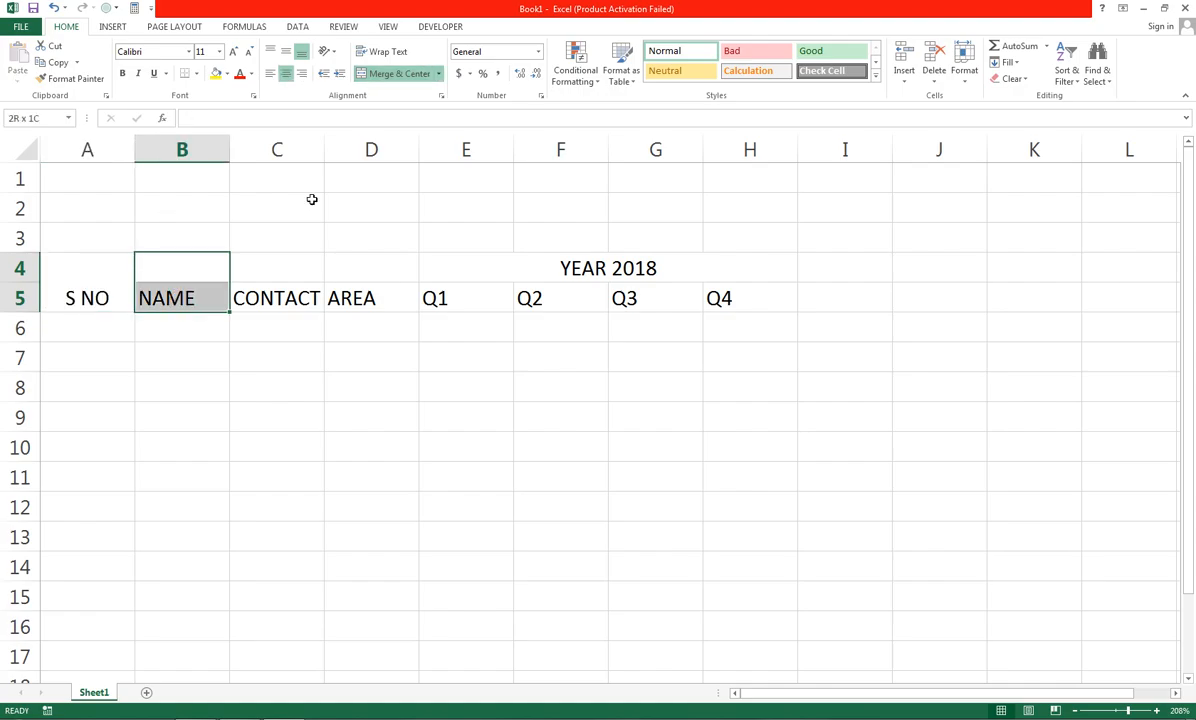
{"action": "left_click", "coordinate": [385, 75]}
{"action": "left_click_drag", "start_coordinate": [292, 296], "coordinate": [285, 266]}
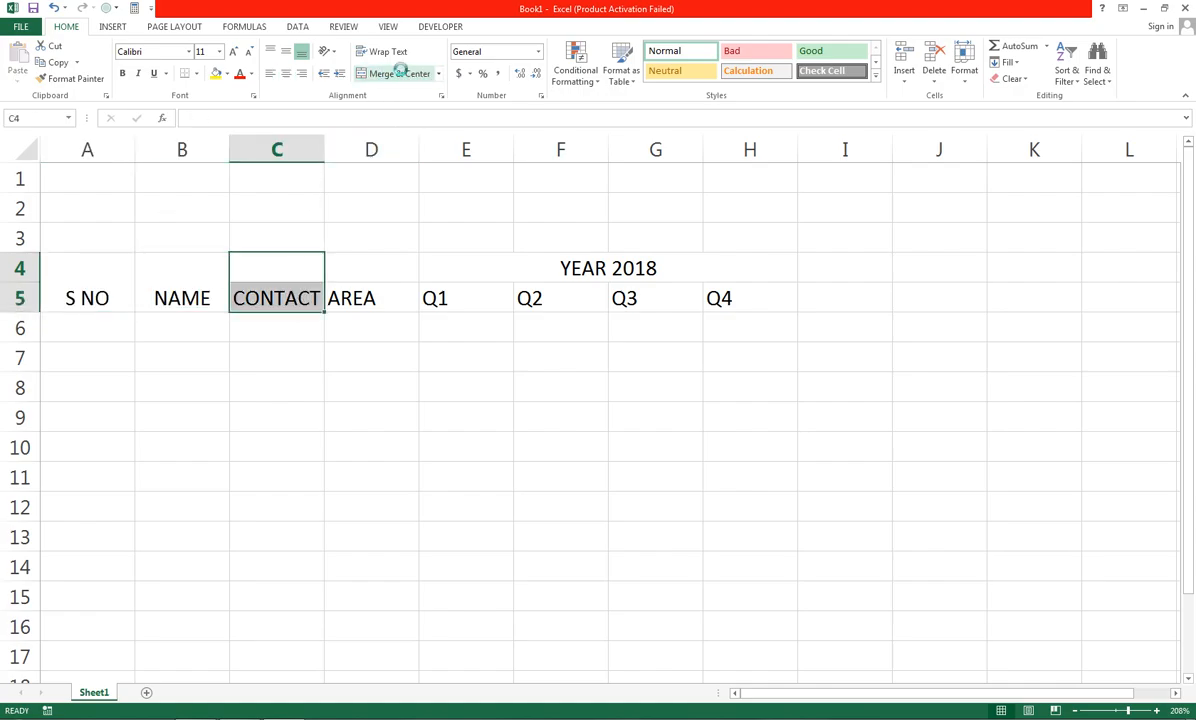
{"action": "left_click", "coordinate": [385, 74]}
{"action": "left_click_drag", "start_coordinate": [380, 262], "coordinate": [371, 308]}
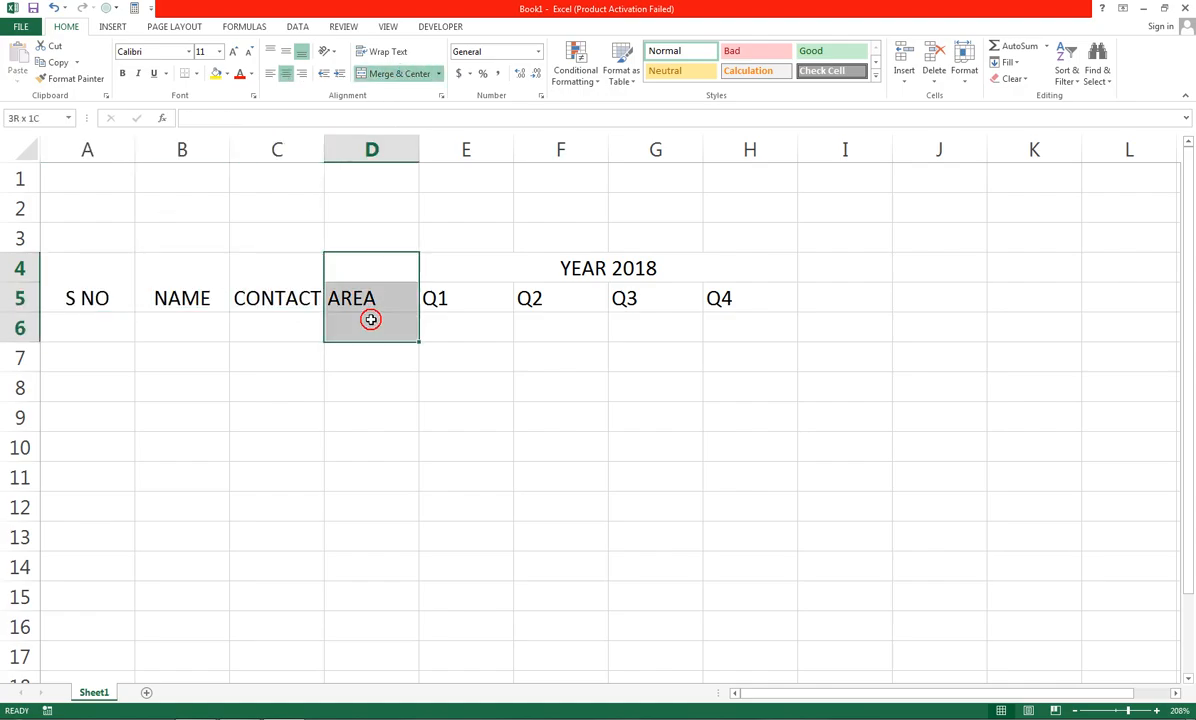
{"action": "left_click", "coordinate": [400, 74]}
Center the contents of the header range A4:K5 both horizontally and vertically
{"action": "left_click_drag", "start_coordinate": [76, 268], "coordinate": [1009, 291]}
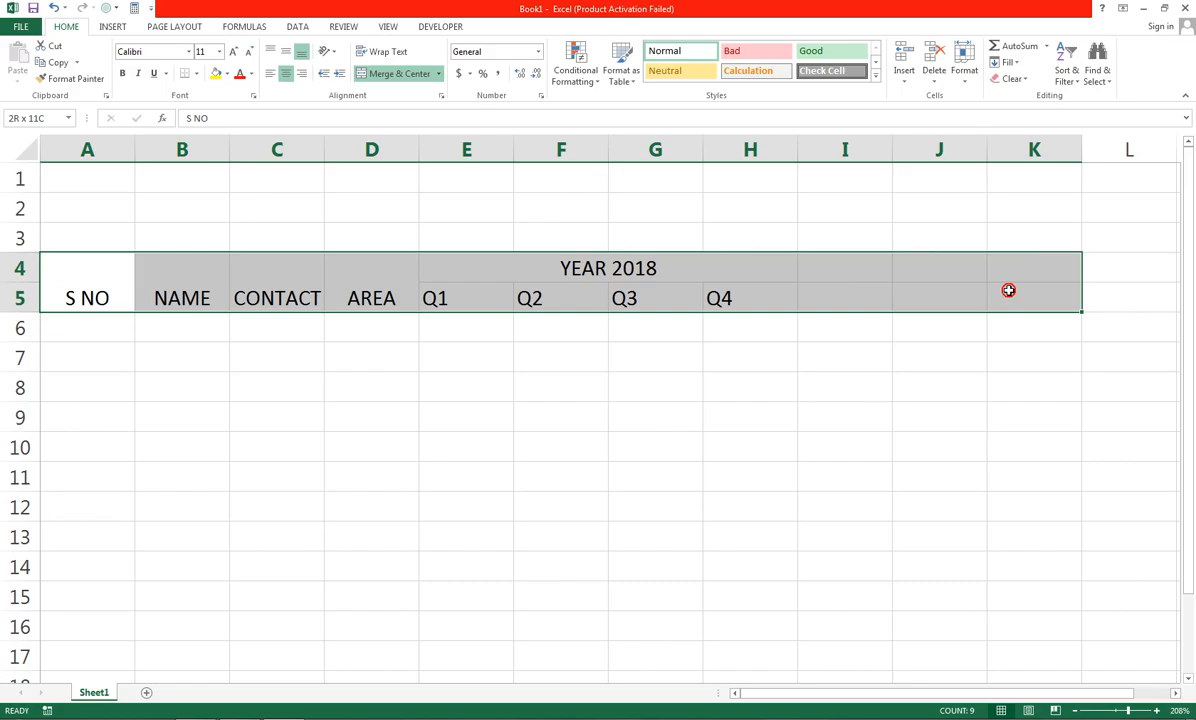
{"action": "left_click_drag", "start_coordinate": [1009, 291], "coordinate": [1009, 291]}
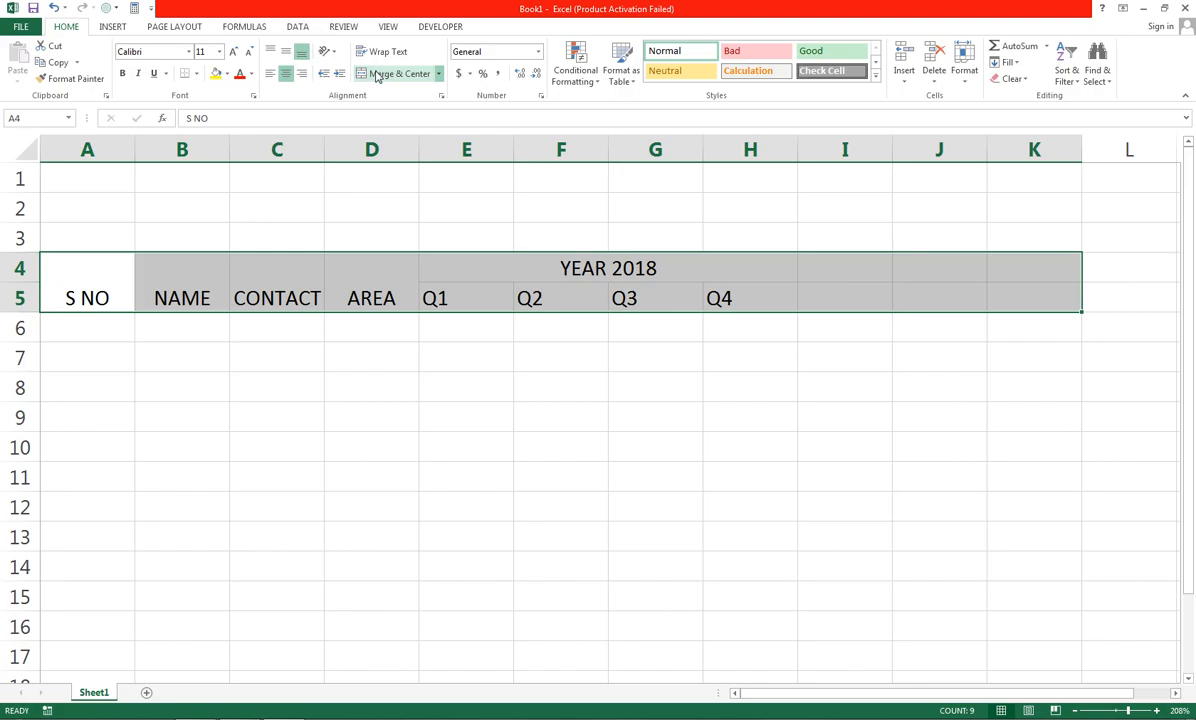
{"action": "left_click", "coordinate": [285, 78]}
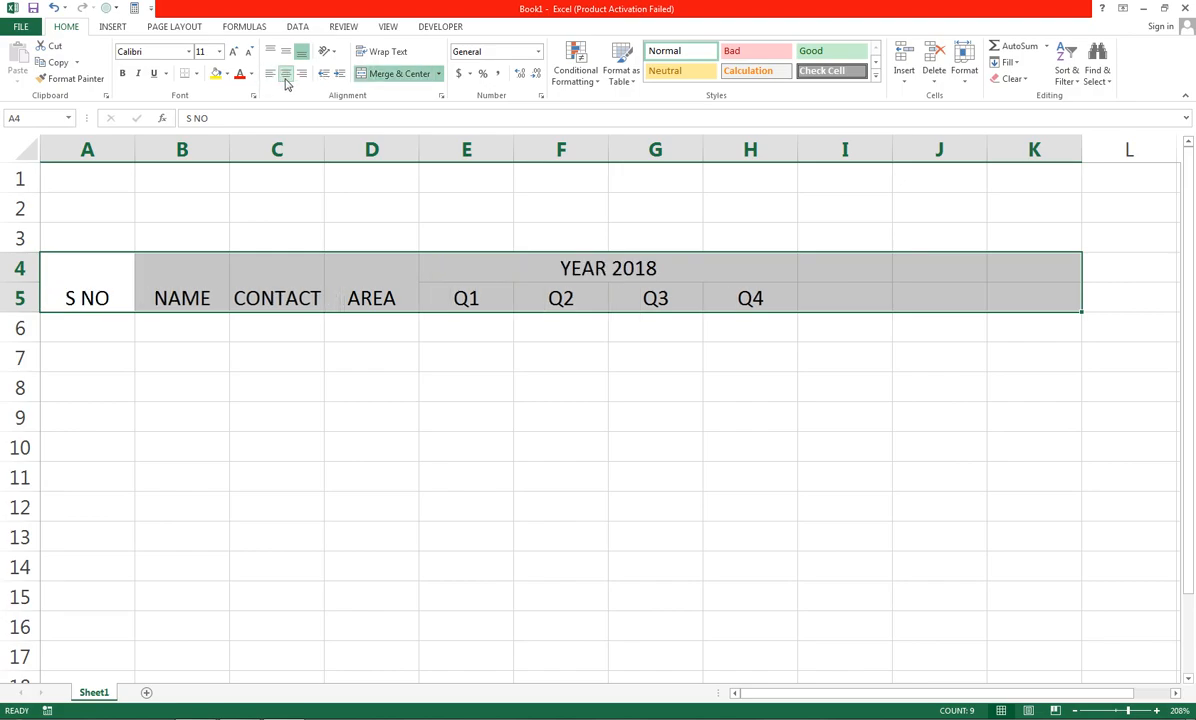
{"action": "left_click", "coordinate": [285, 52]}
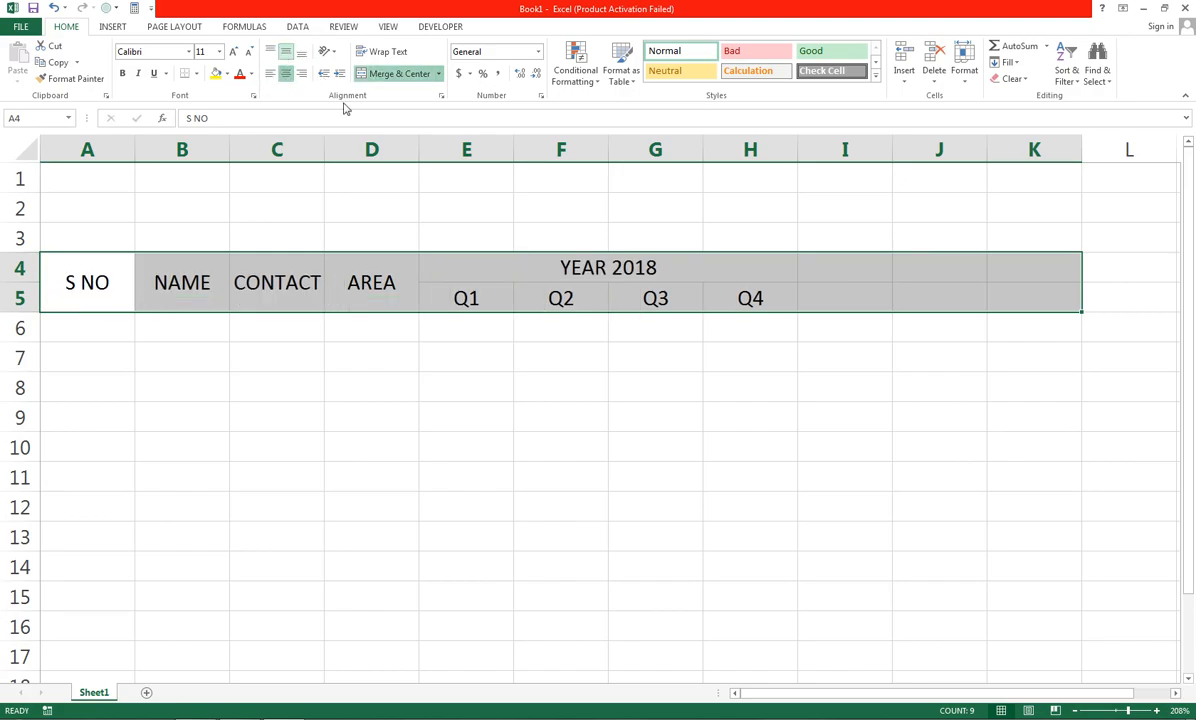
{"action": "left_click", "coordinate": [390, 350]}
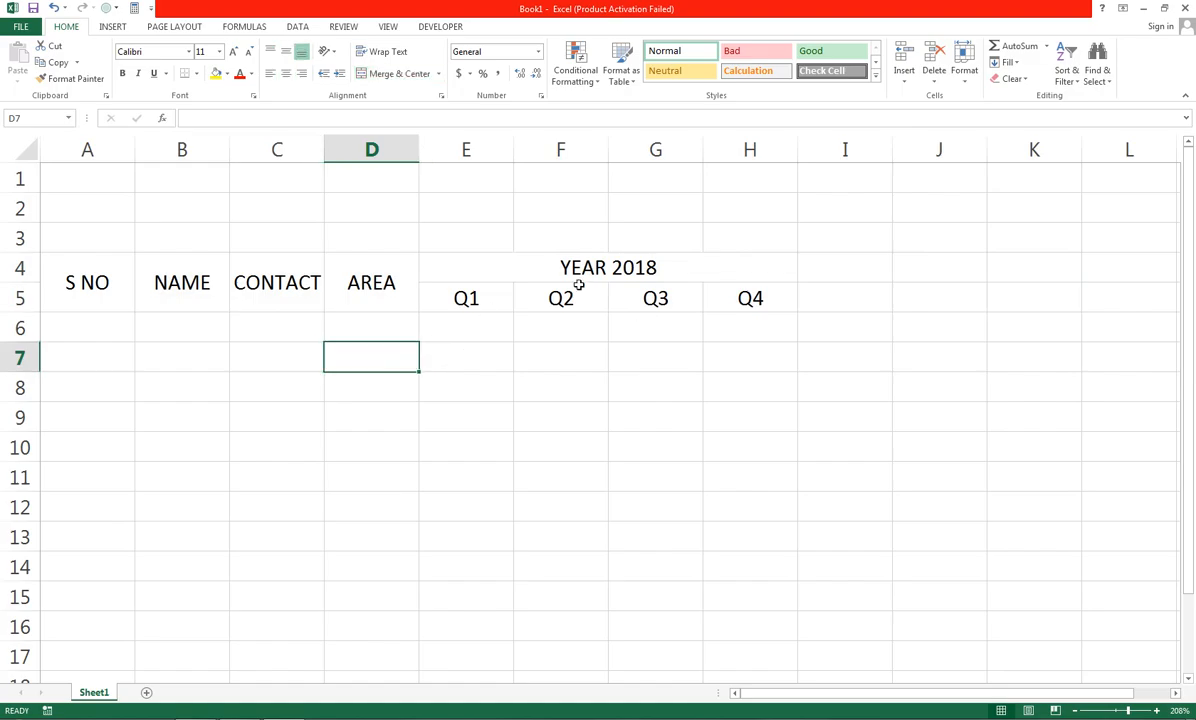
Merge and center cells I4:I5 and J4:J5 as two more blank heading cells
{"action": "left_click", "coordinate": [818, 280]}
{"action": "left_click_drag", "start_coordinate": [818, 280], "coordinate": [820, 290]}
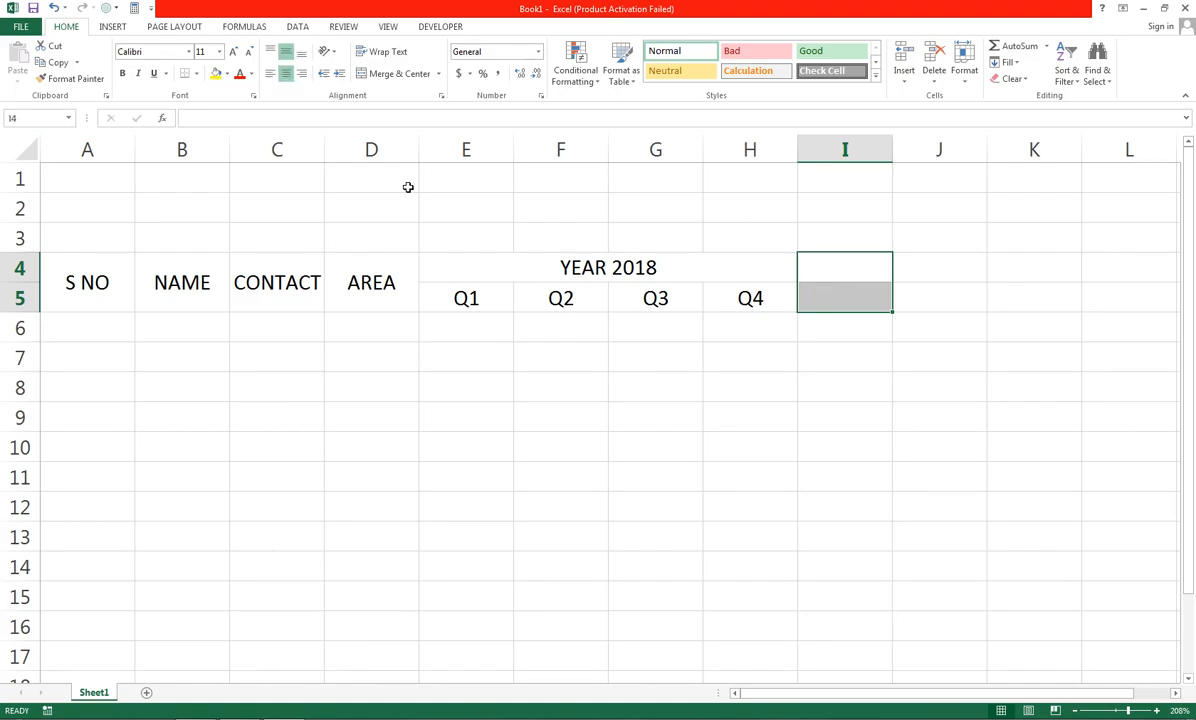
{"action": "left_click", "coordinate": [390, 82]}
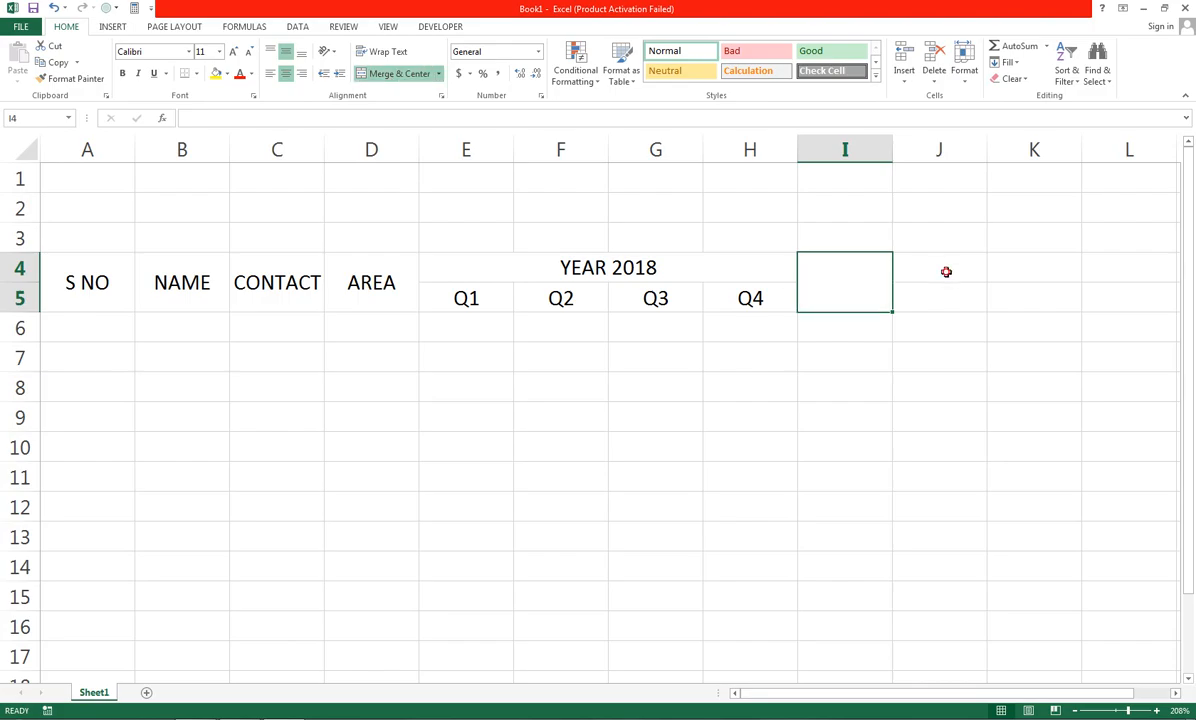
{"action": "left_click_drag", "start_coordinate": [945, 270], "coordinate": [945, 294]}
{"action": "left_click", "coordinate": [288, 74]}
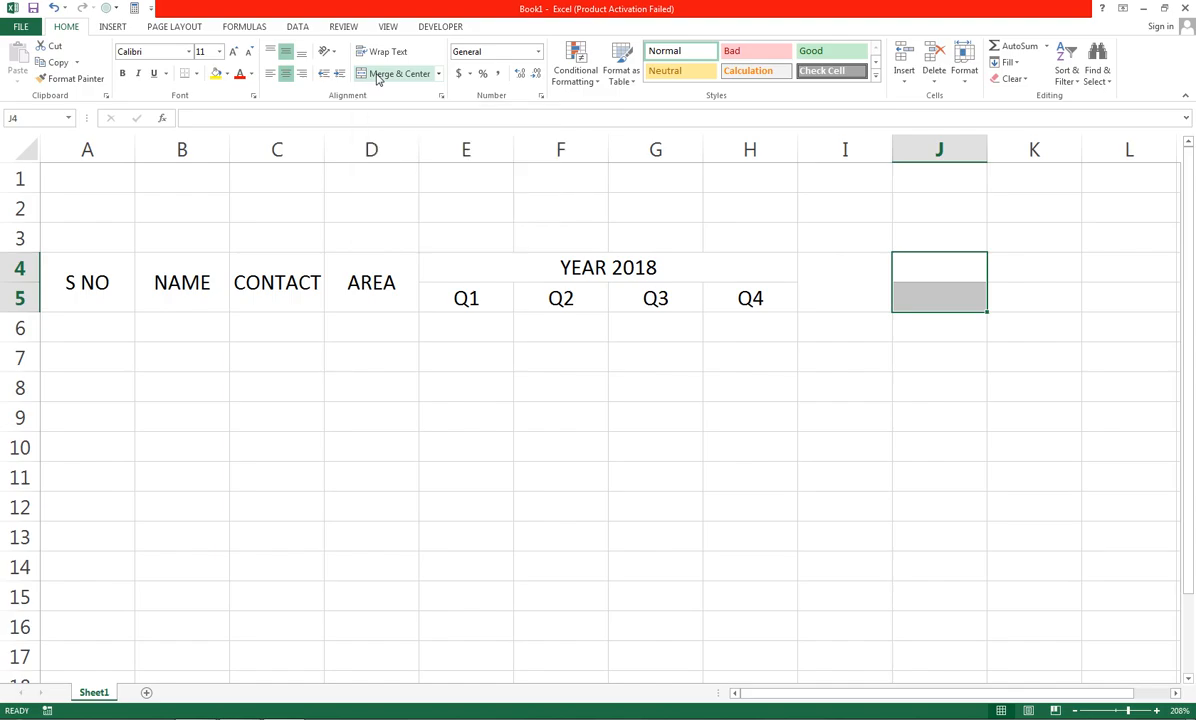
{"action": "left_click", "coordinate": [378, 78]}
Fill the S NO column with serial numbers 1 to 10 in A6:A15 and center them
{"action": "left_click", "coordinate": [103, 336]}
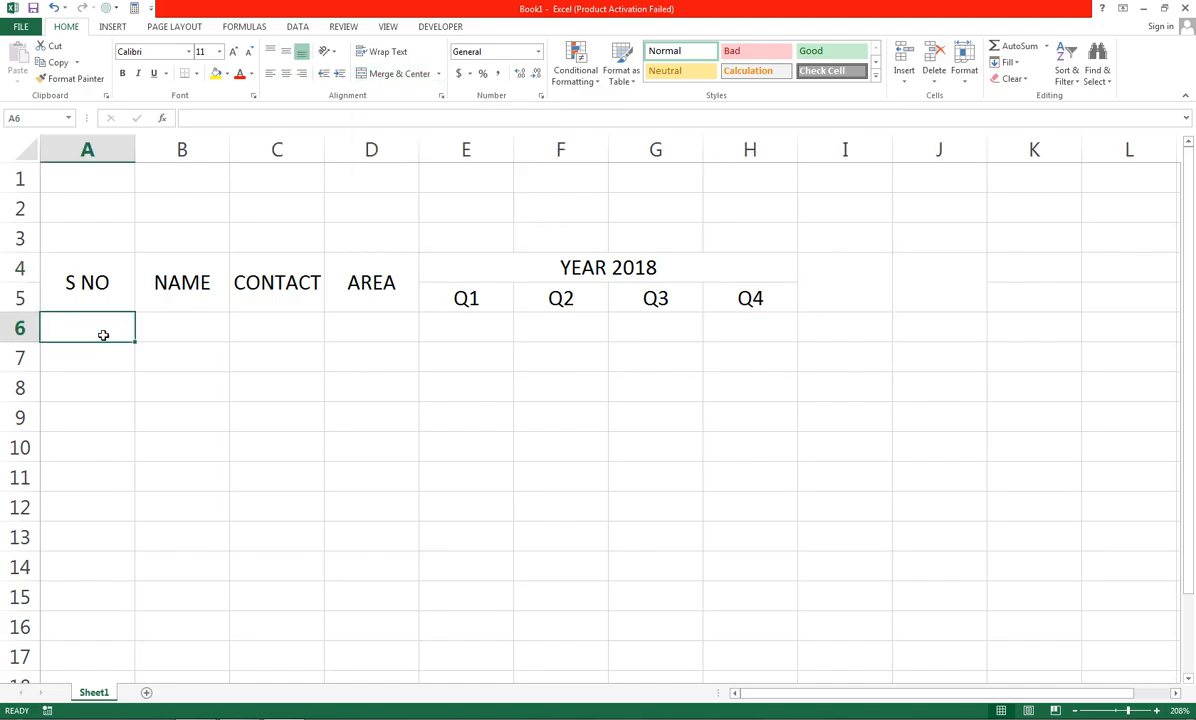
{"action": "type", "text": "1"}
{"action": "key", "text": "Return"}
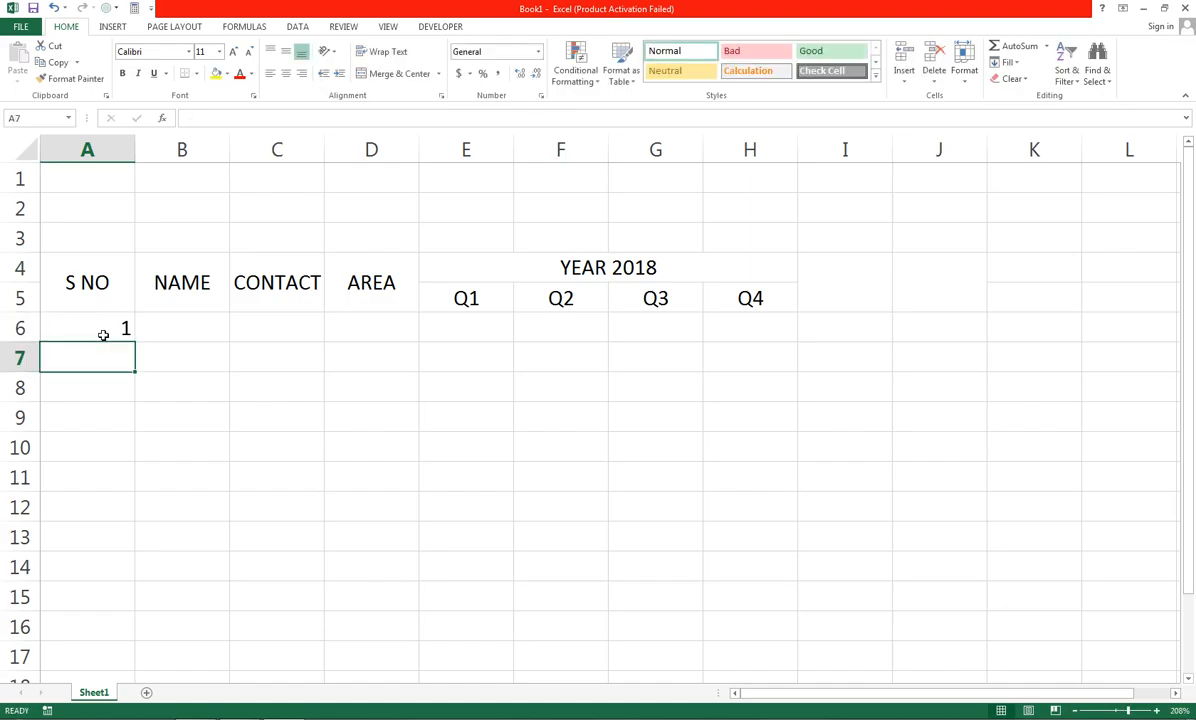
{"action": "type", "text": "2"}
{"action": "left_click_drag", "start_coordinate": [111, 333], "coordinate": [112, 350]}
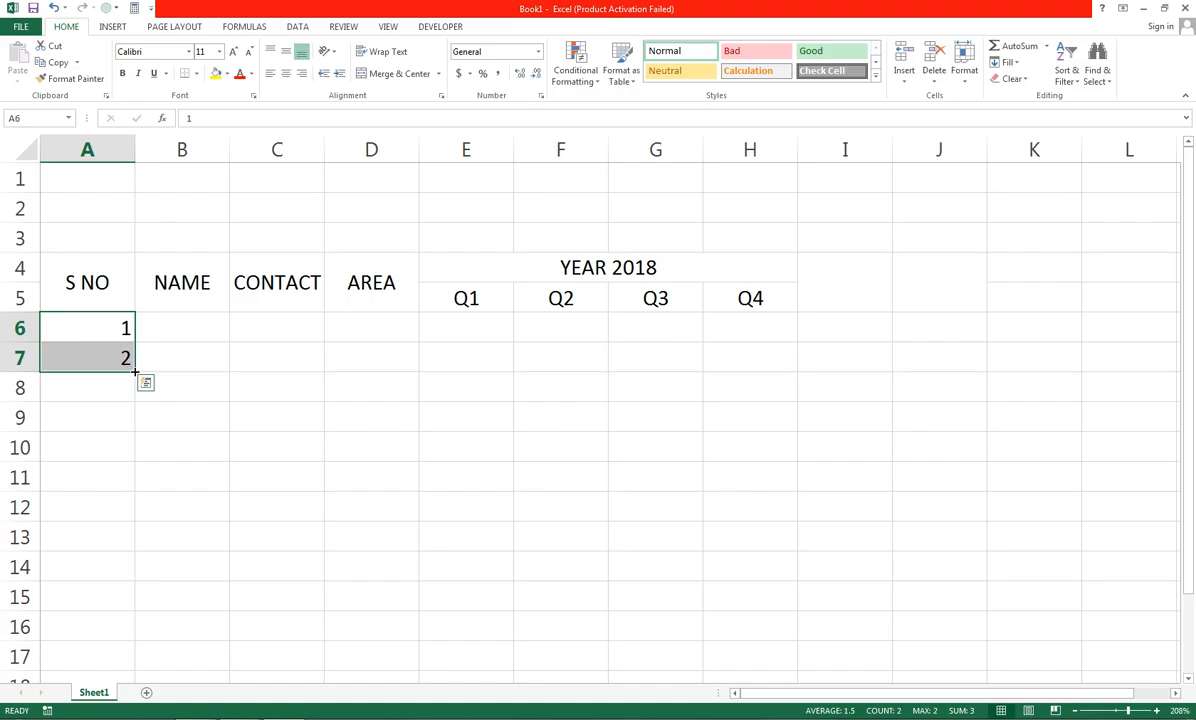
{"action": "left_click_drag", "start_coordinate": [134, 370], "coordinate": [120, 612]}
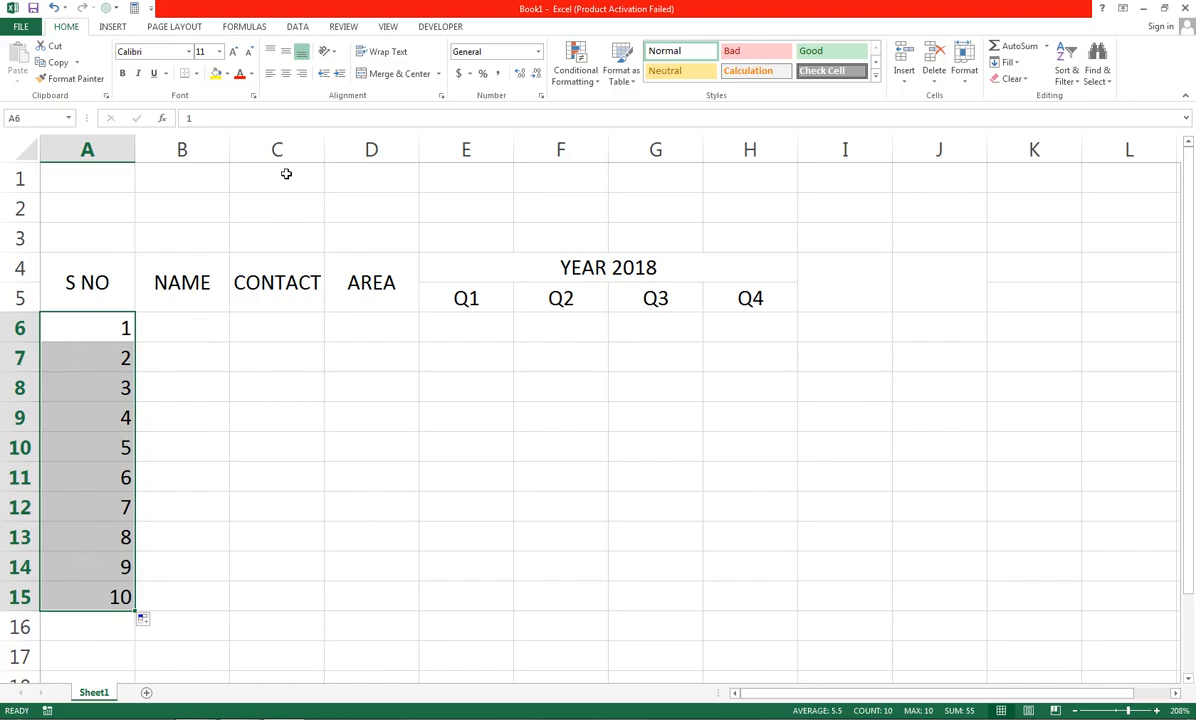
{"action": "left_click", "coordinate": [285, 73]}
Enter the first person's name in cell B6 under the NAME heading
{"action": "left_click", "coordinate": [197, 331]}
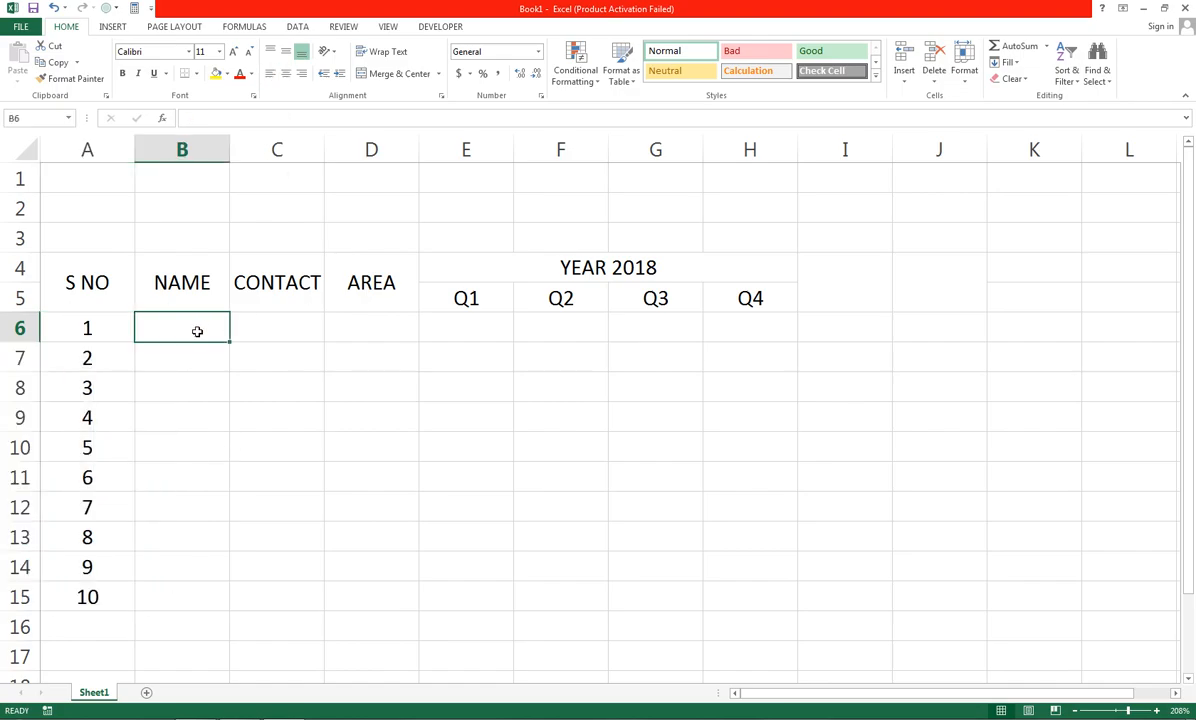
{"action": "type", "text": "RRAZA"}
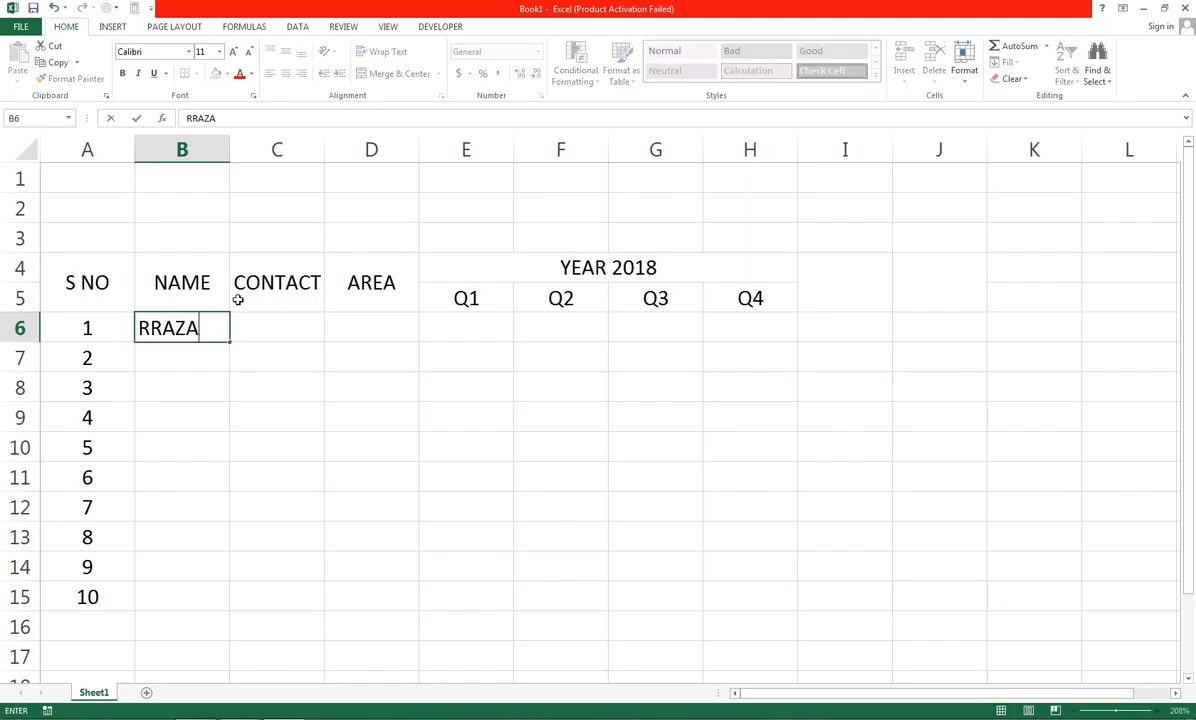
{"action": "key", "text": "BackSpace"}
{"action": "key", "text": "BackSpace"}
{"action": "key", "text": "BackSpace"}
{"action": "key", "text": "BackSpace"}
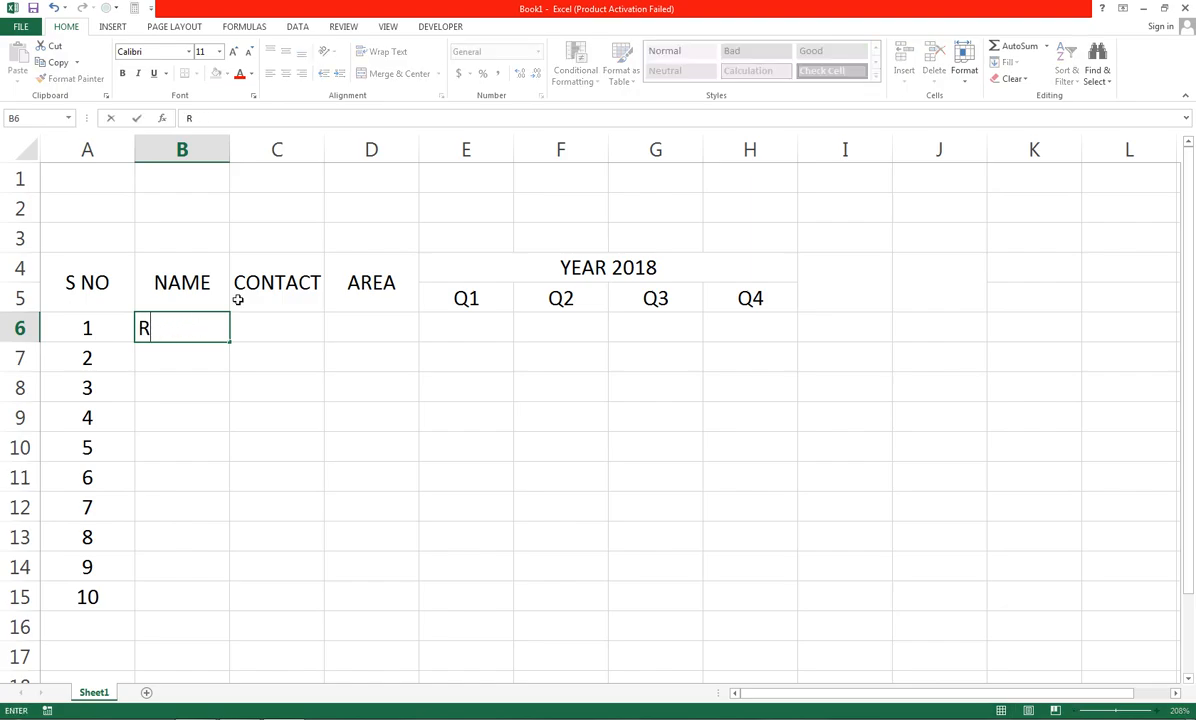
{"action": "type", "text": "AZA"}
{"action": "key", "text": "Return"}
Fill the list of names from B6 down to B15 and widen the NAME column to fit them
{"action": "left_click", "coordinate": [226, 334]}
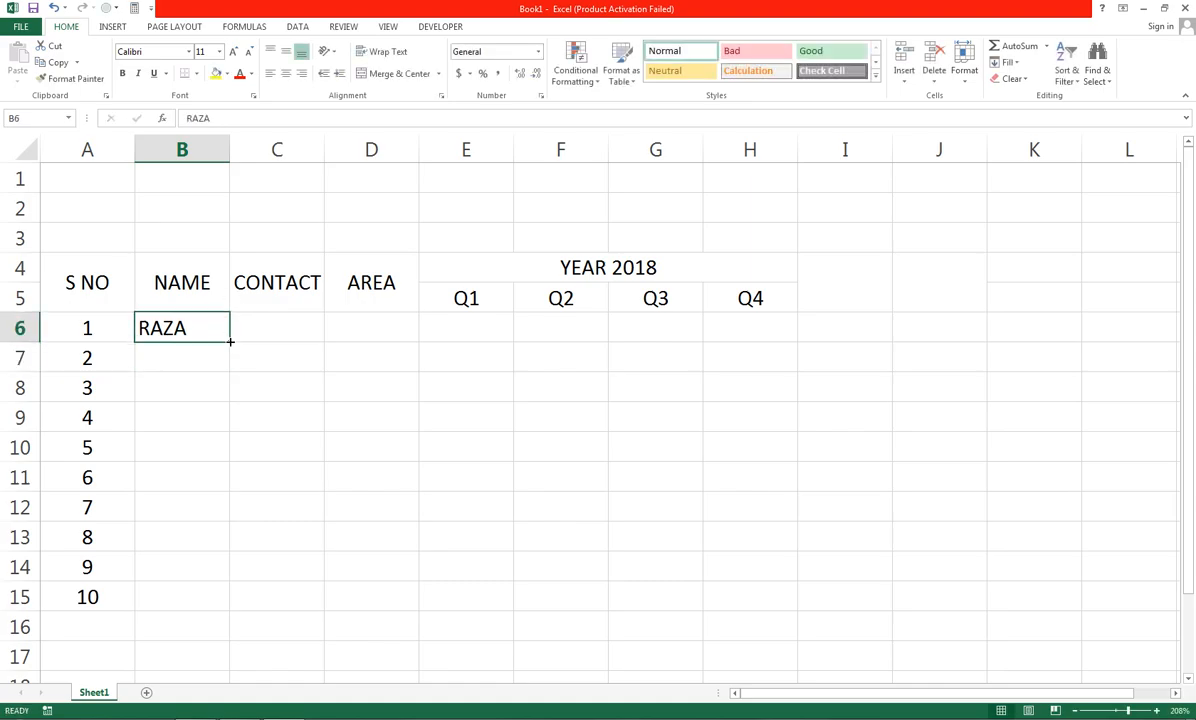
{"action": "left_click_drag", "start_coordinate": [230, 342], "coordinate": [203, 605]}
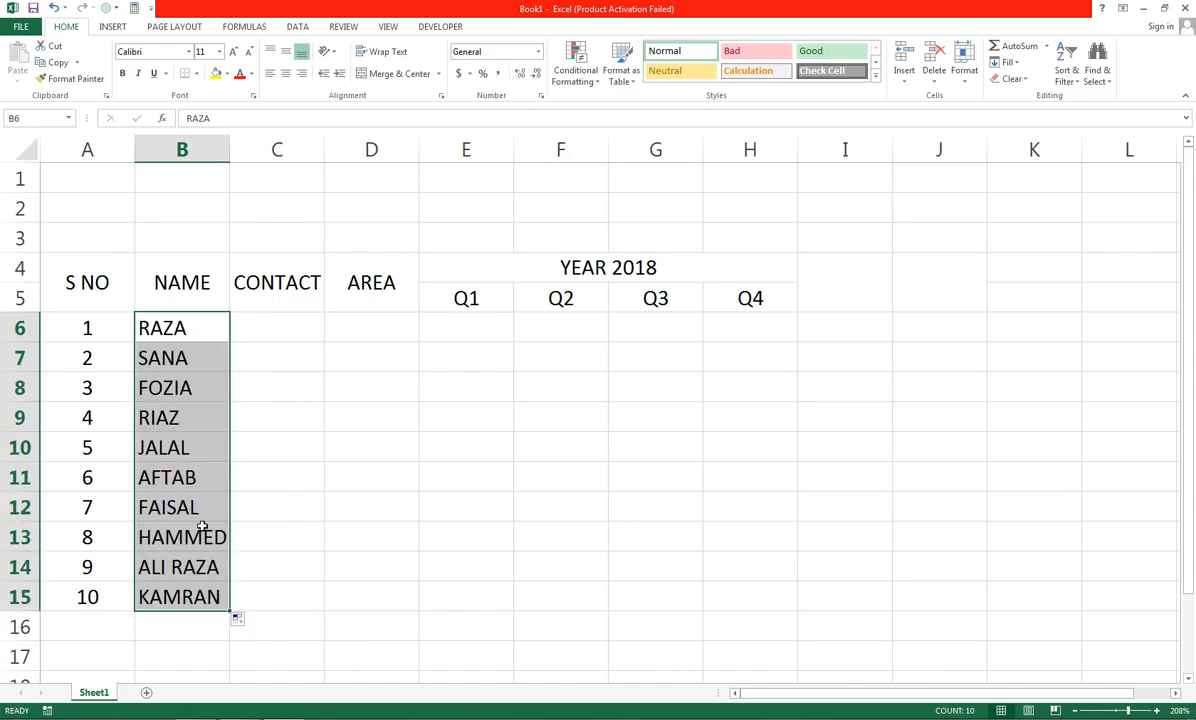
{"action": "left_click_drag", "start_coordinate": [228, 151], "coordinate": [253, 152]}
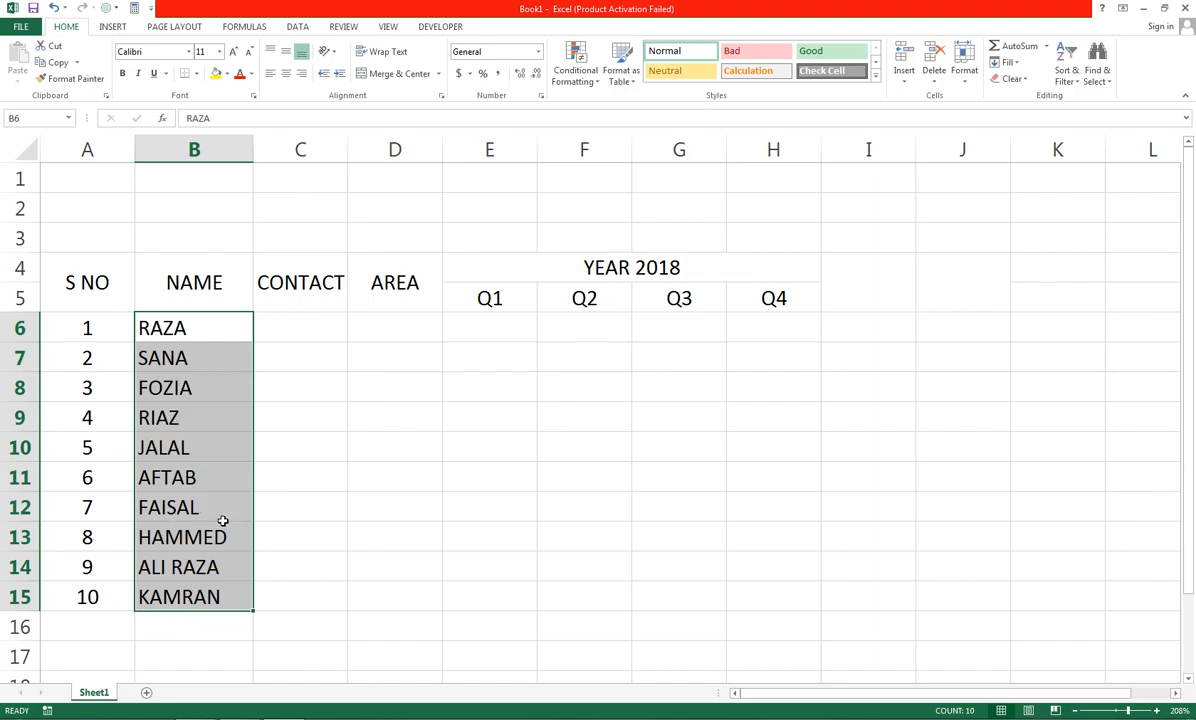
Enter a masked phone number with X placeholders in cell C6 under CONTACT
{"action": "left_click", "coordinate": [300, 322]}
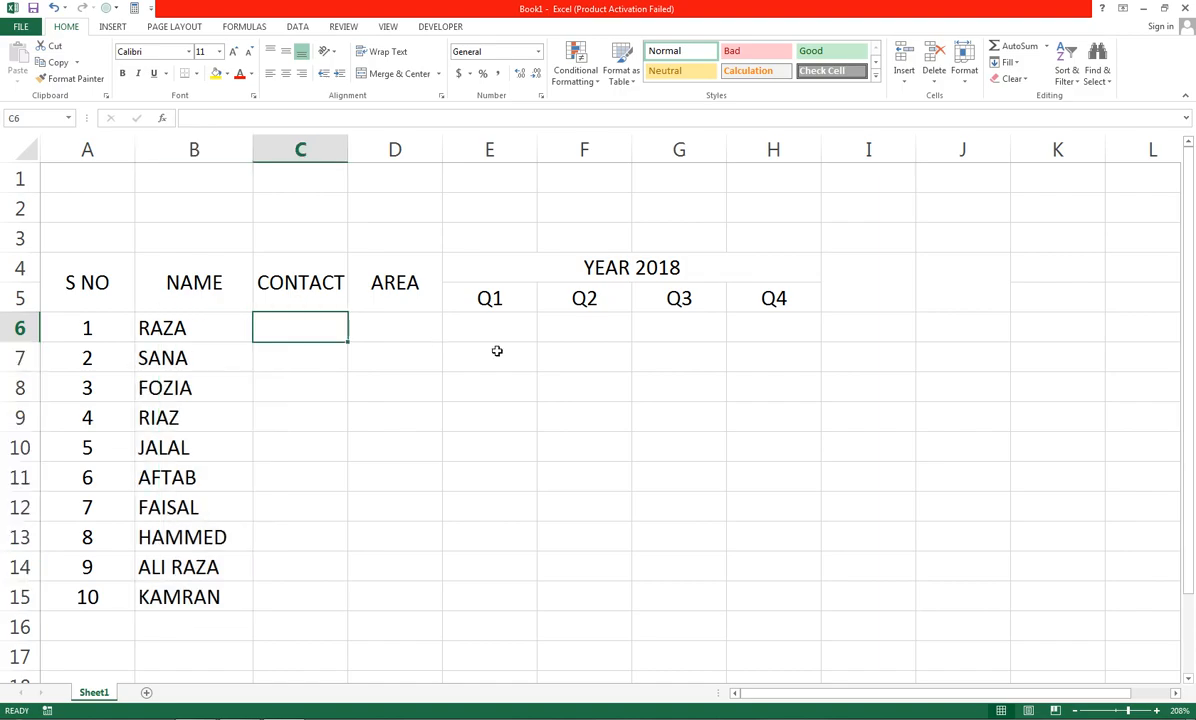
{"action": "type", "text": "0321-"}
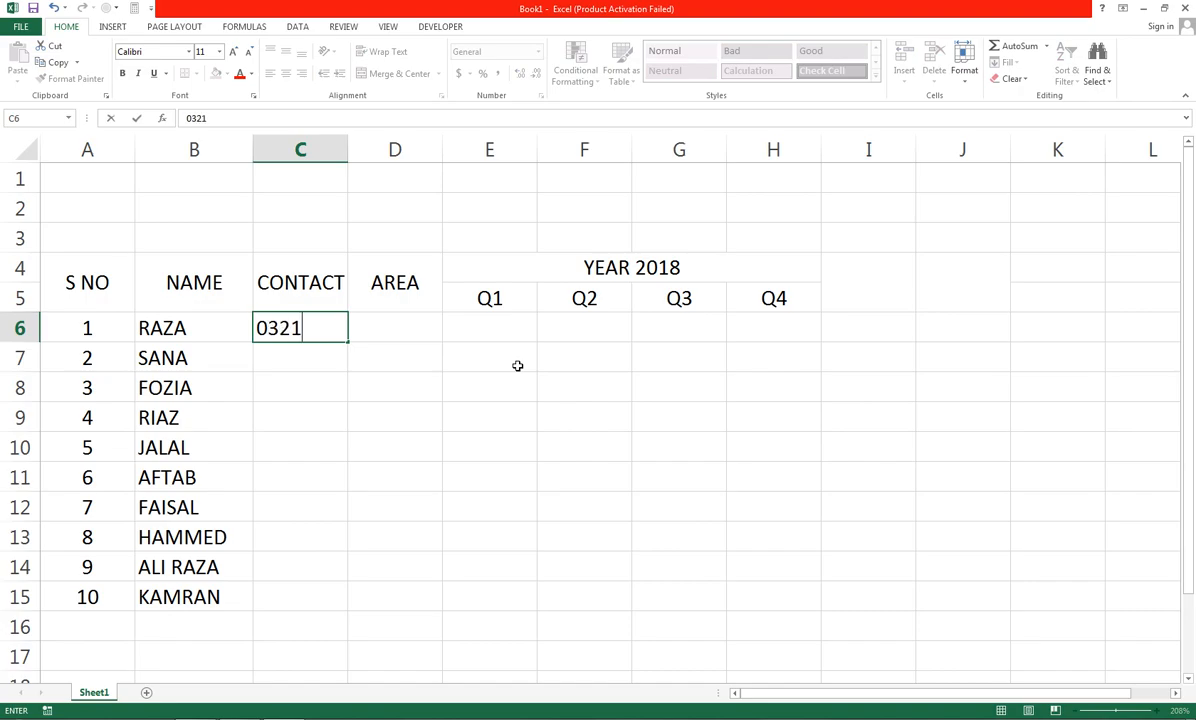
{"action": "type", "text": "XXXXXXXX"}
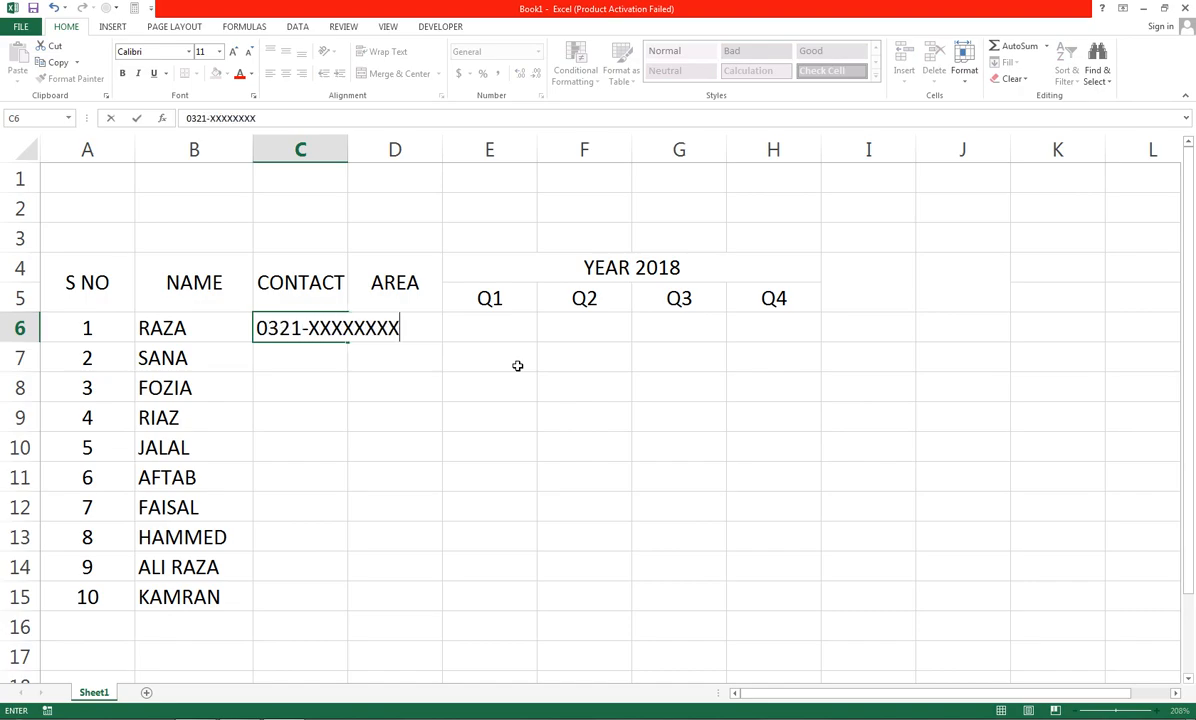
{"action": "key", "text": "Return"}
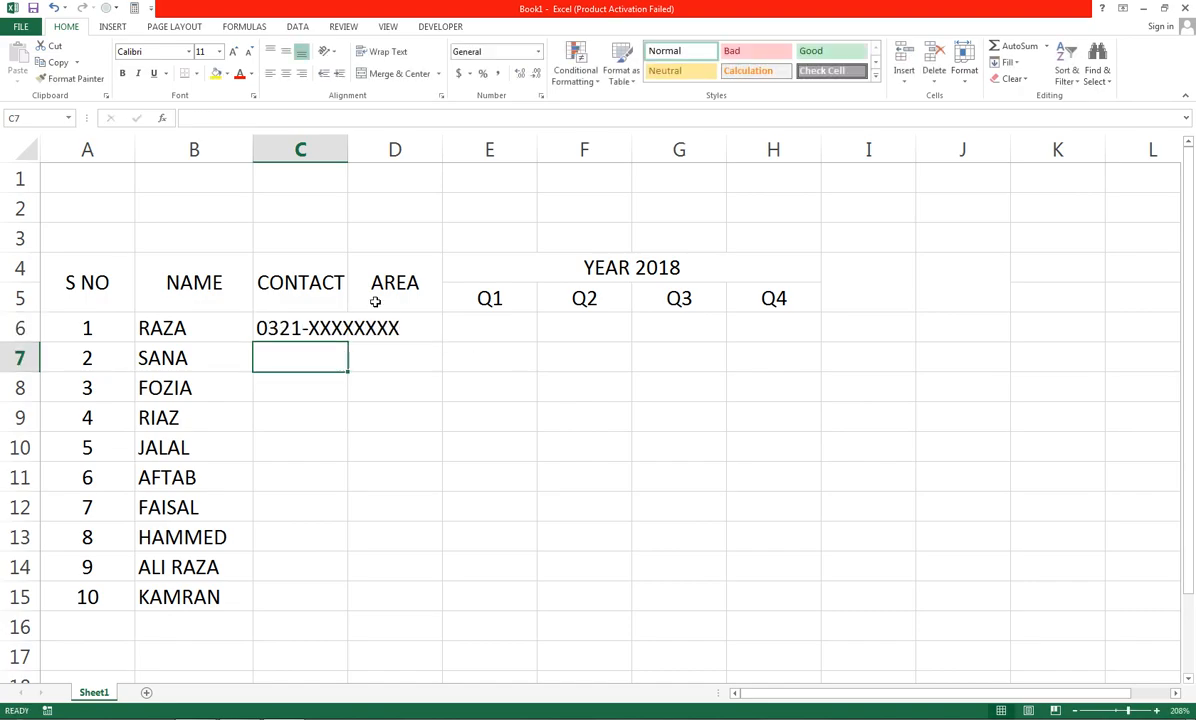
Copy the masked phone number from C6 down to C15, and widen columns C, D and E
{"action": "left_click", "coordinate": [328, 326]}
{"action": "left_click_drag", "start_coordinate": [347, 340], "coordinate": [330, 600]}
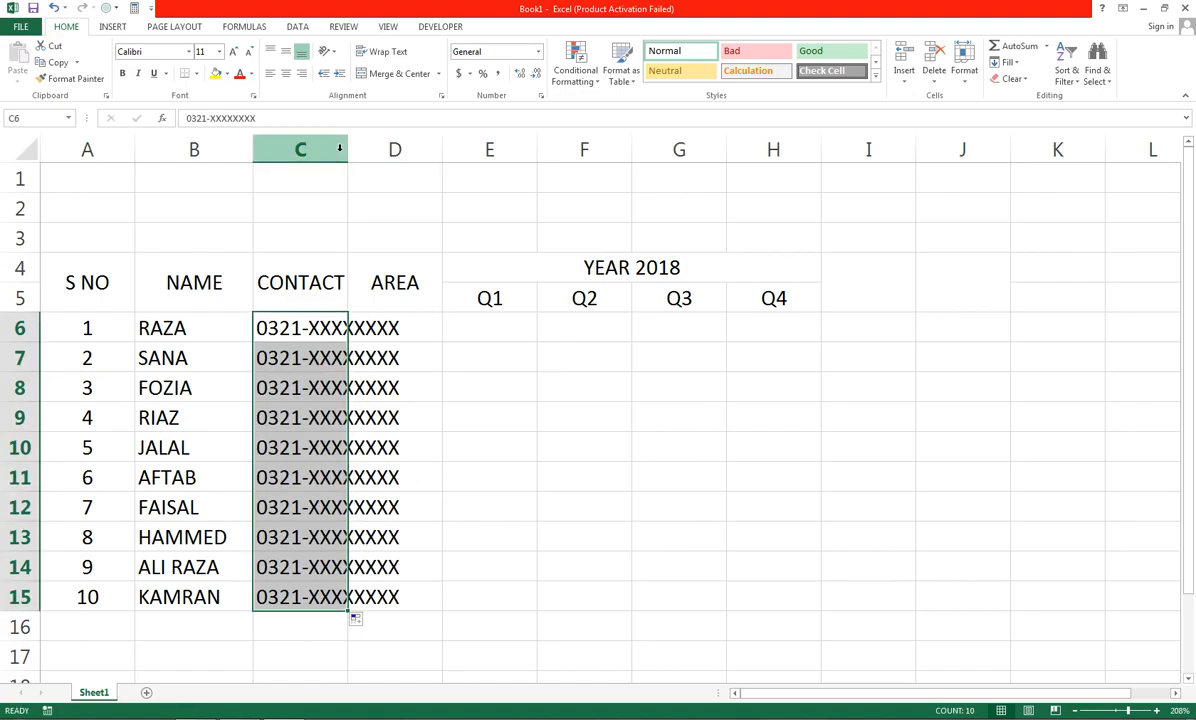
{"action": "double_click", "coordinate": [348, 146]}
{"action": "left_click_drag", "start_coordinate": [499, 148], "coordinate": [541, 300]}
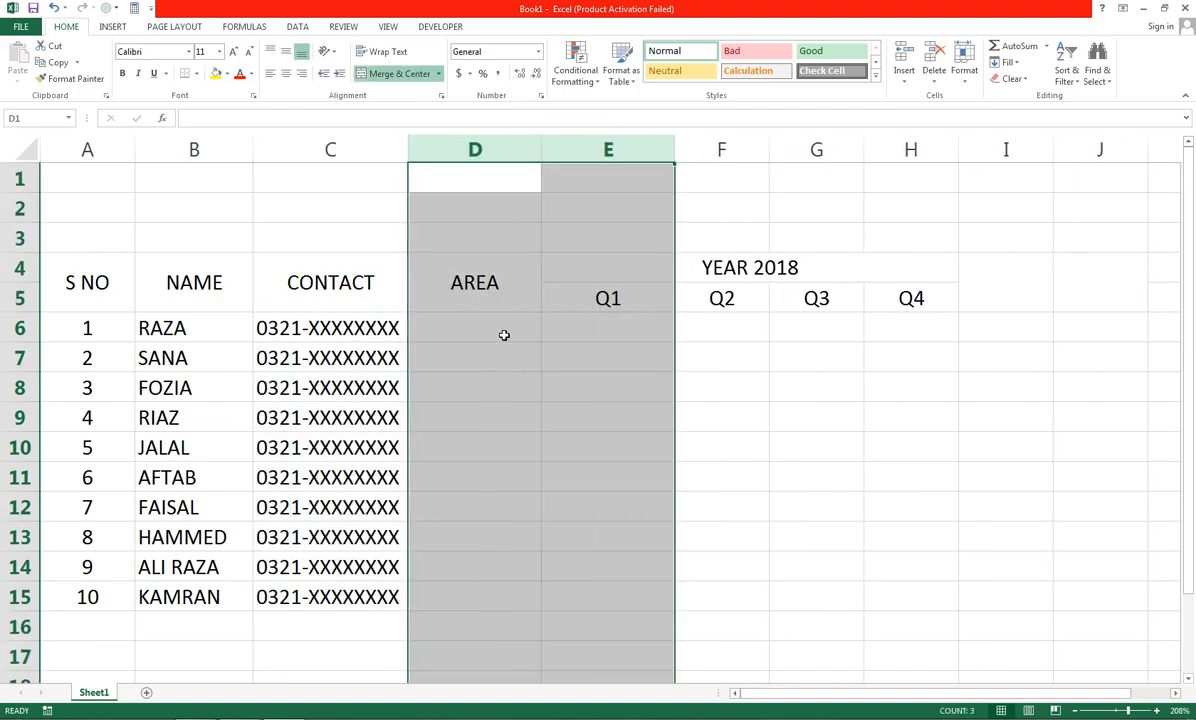
Enter the areas GULSHAN in D6 and NORTH in D7
{"action": "left_click", "coordinate": [450, 335]}
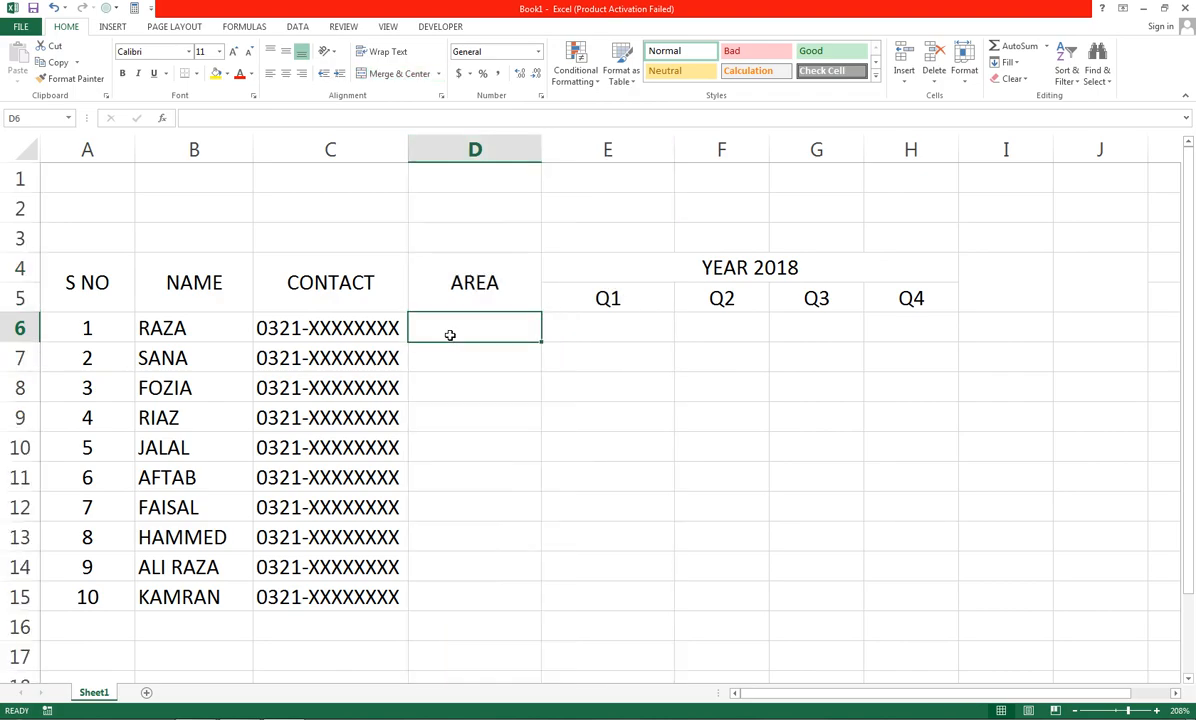
{"action": "type", "text": "GULSHAN"}
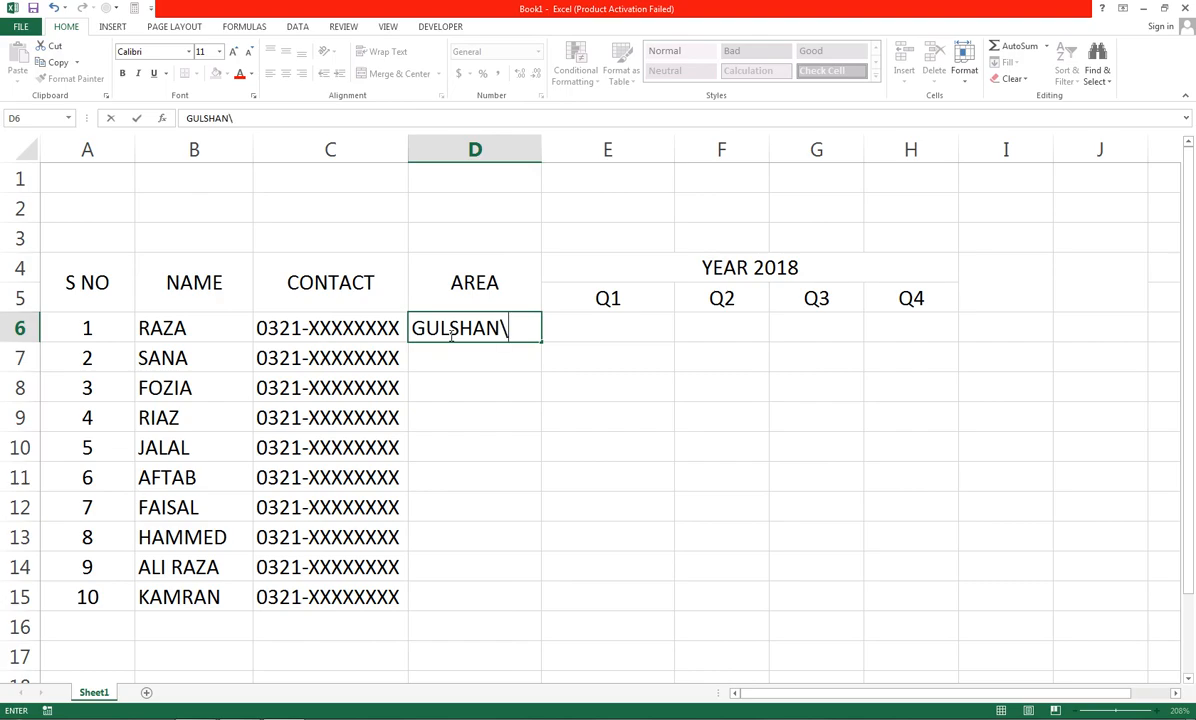
{"action": "key", "text": "ctrl+Return"}
{"action": "key", "text": "Down"}
{"action": "type", "text": "NORTH"}
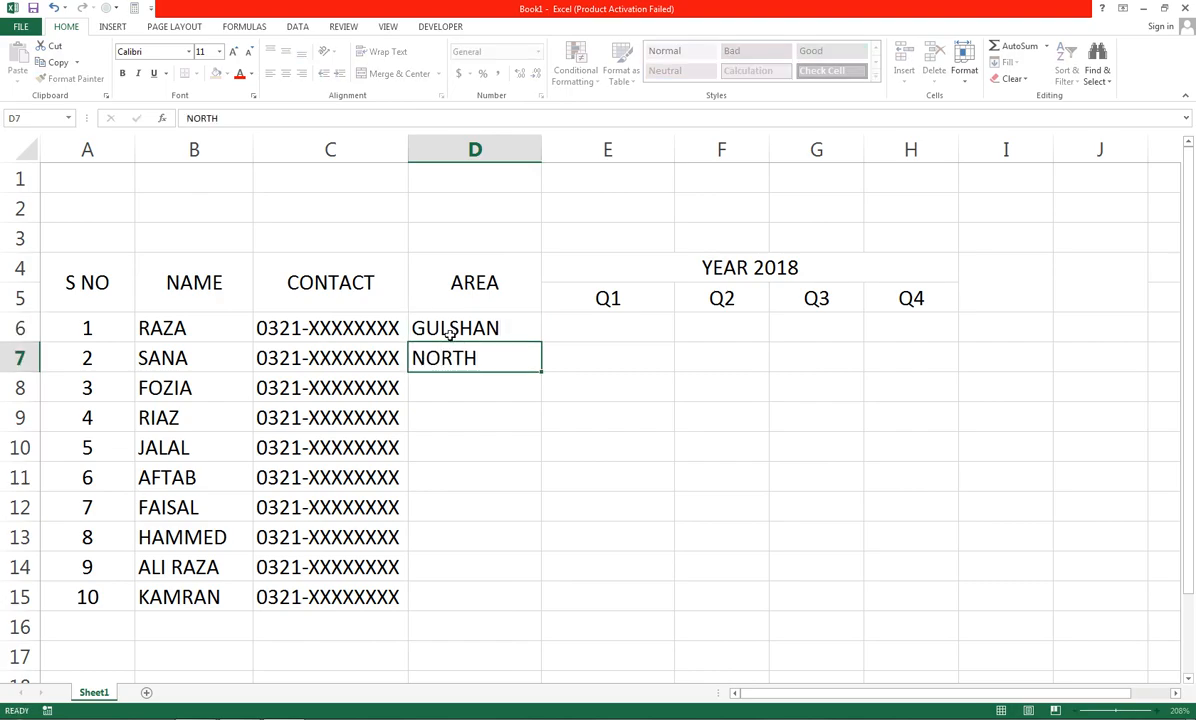
{"action": "key", "text": "Return"}
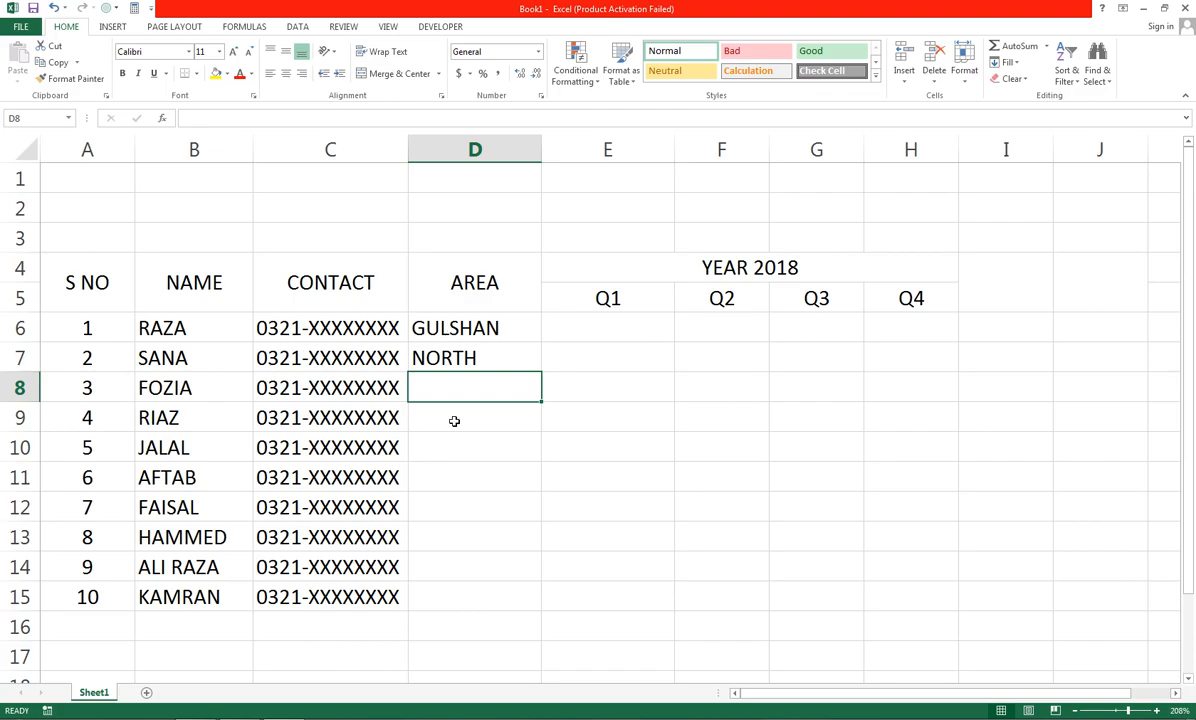
Enter OLD CITY AREA in D8 and fit the AREA column's width to its contents
{"action": "type", "text": "OLD "}
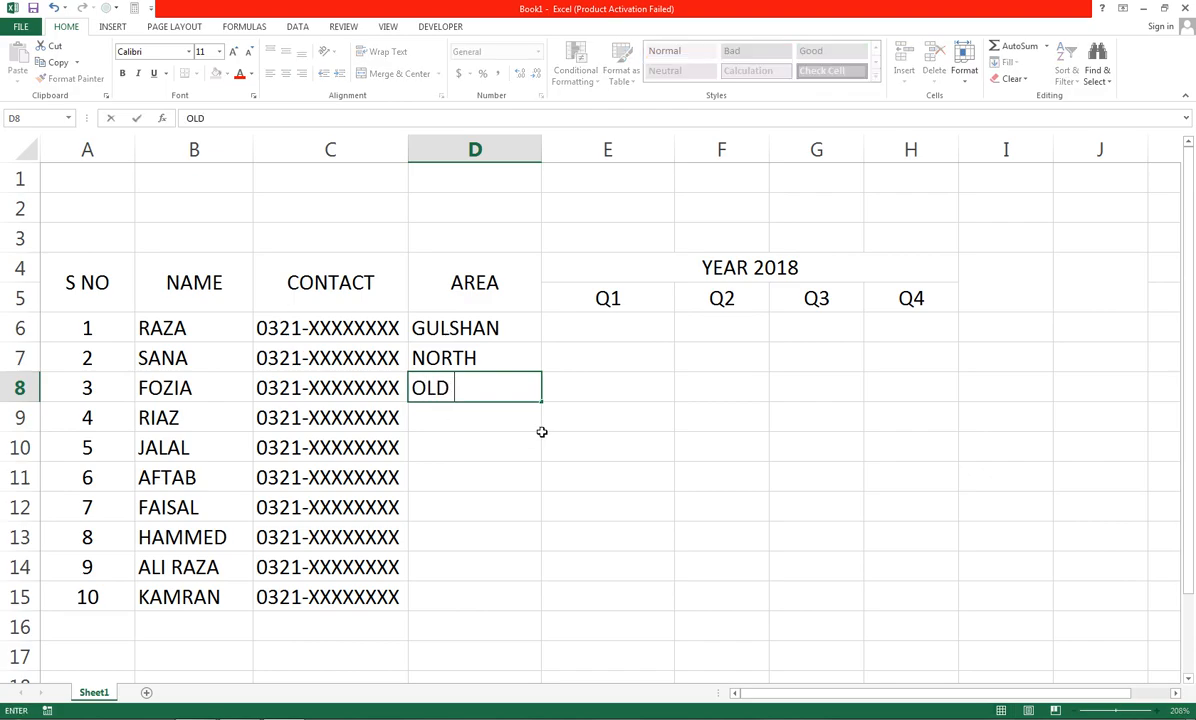
{"action": "type", "text": "CITY AREA"}
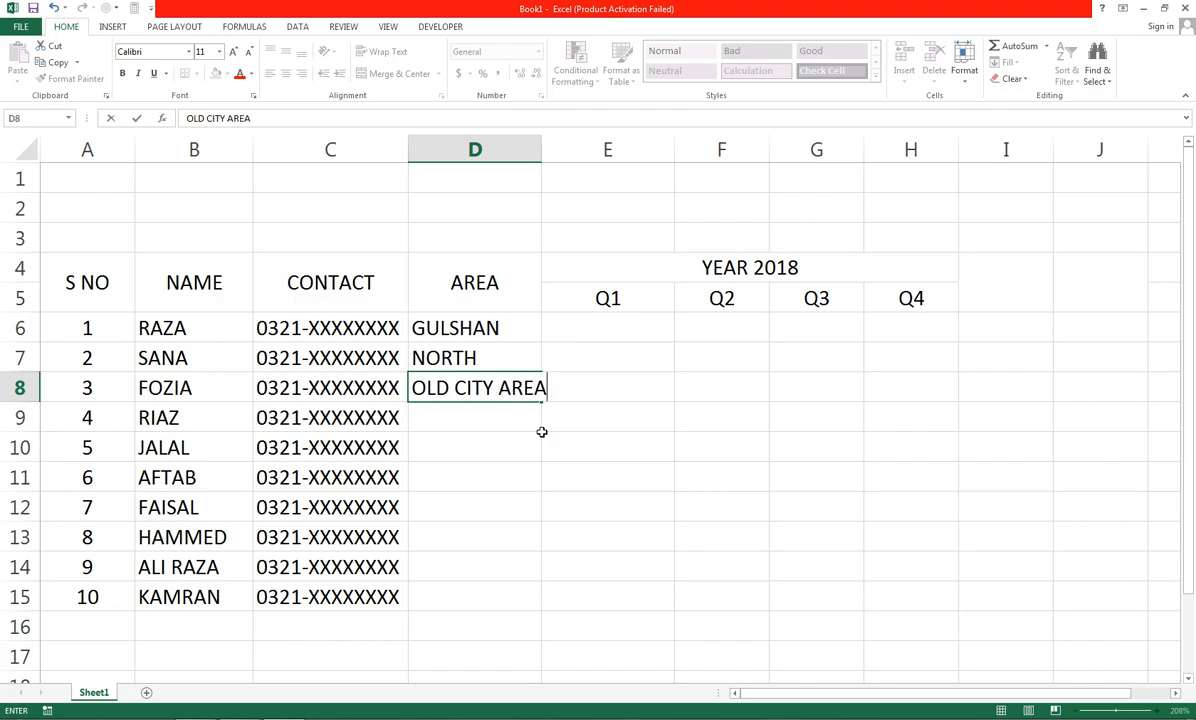
{"action": "key", "text": "Return"}
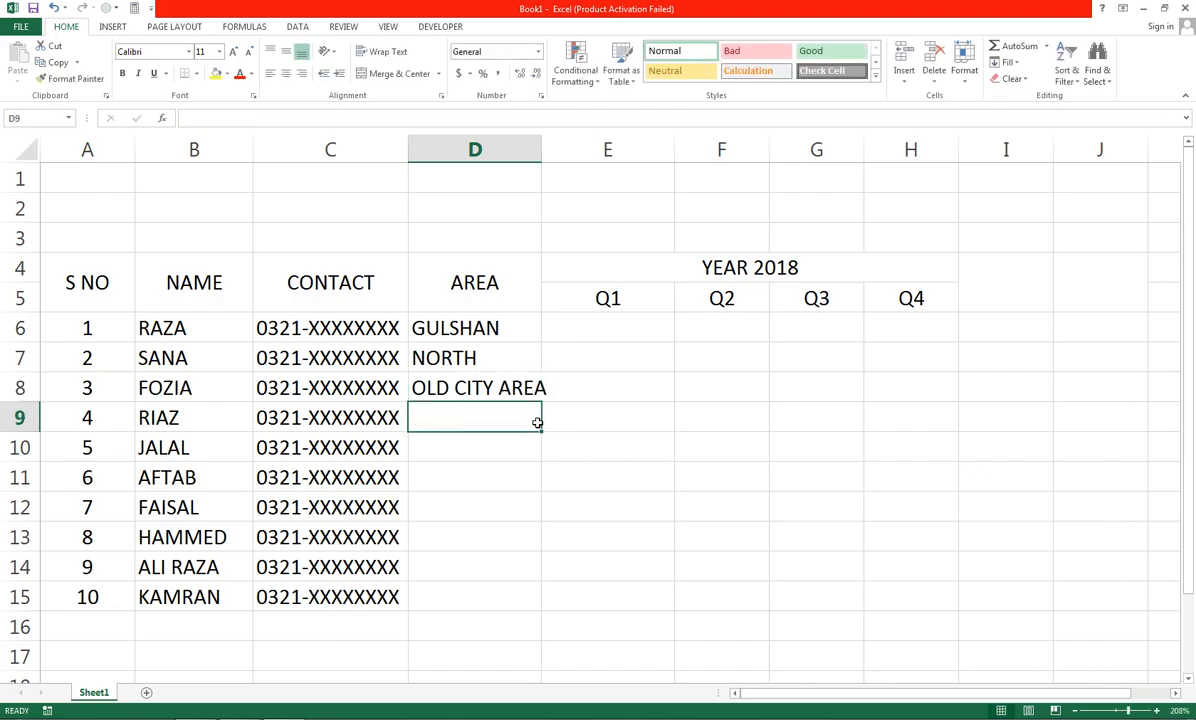
{"action": "double_click", "coordinate": [542, 152]}
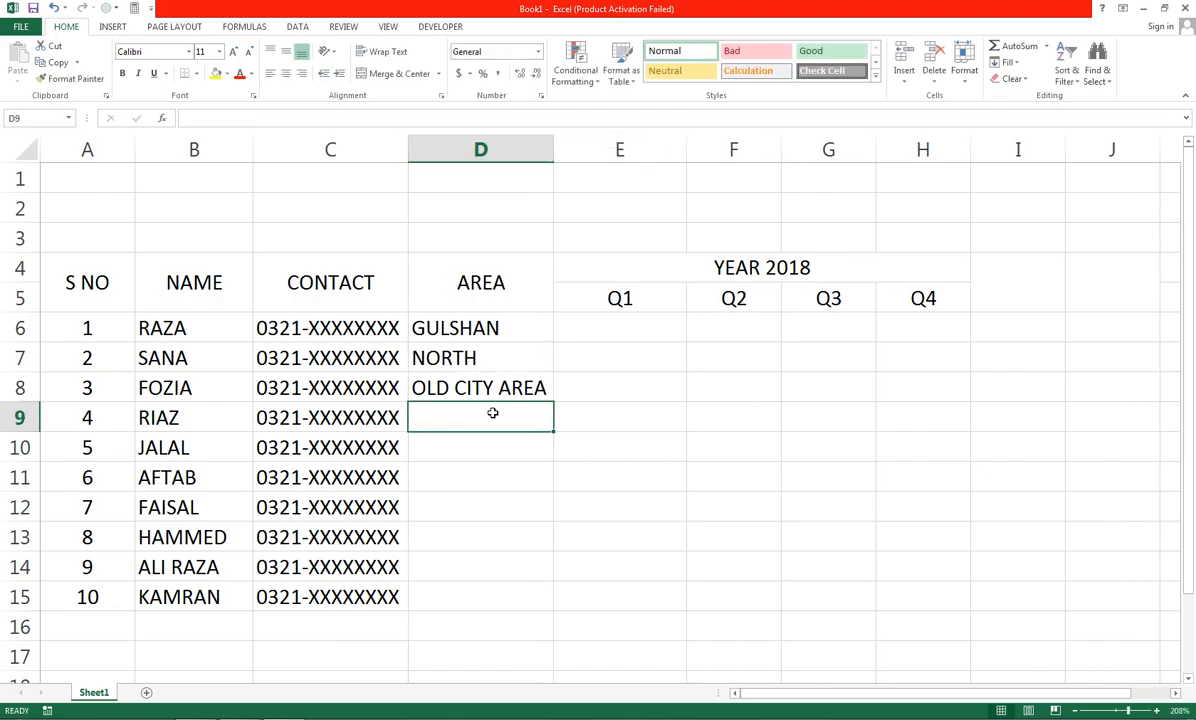
Enter the areas SHA FAISAL, KORANGI and ORANGI in cells D9 to D11
{"action": "type", "text": "SHA FAISAL"}
{"action": "key", "text": "Return"}
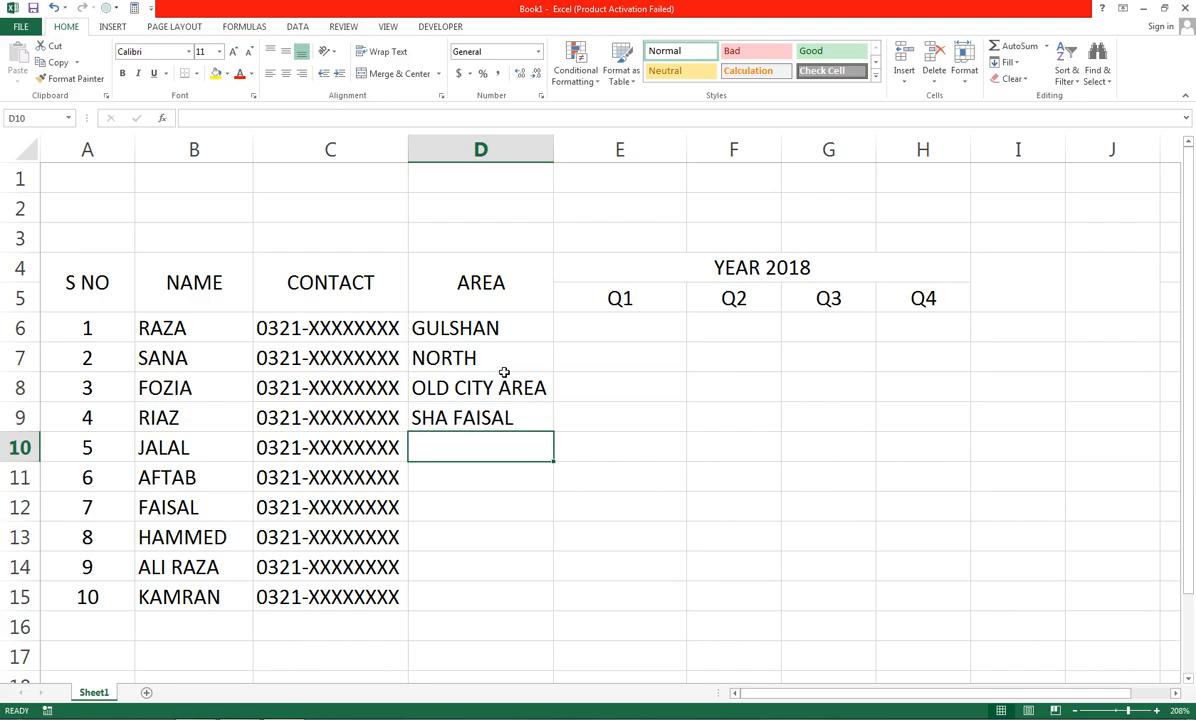
{"action": "type", "text": "KORANGI"}
{"action": "key", "text": "Return"}
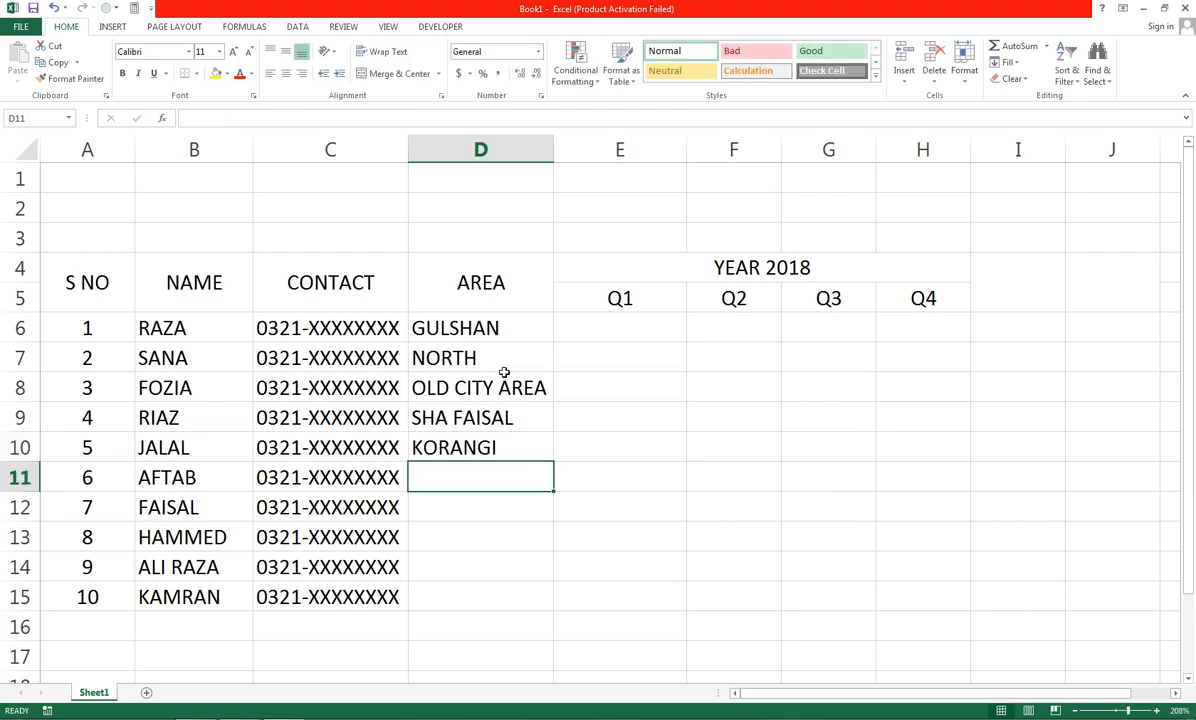
{"action": "type", "text": "ORANGIO"}
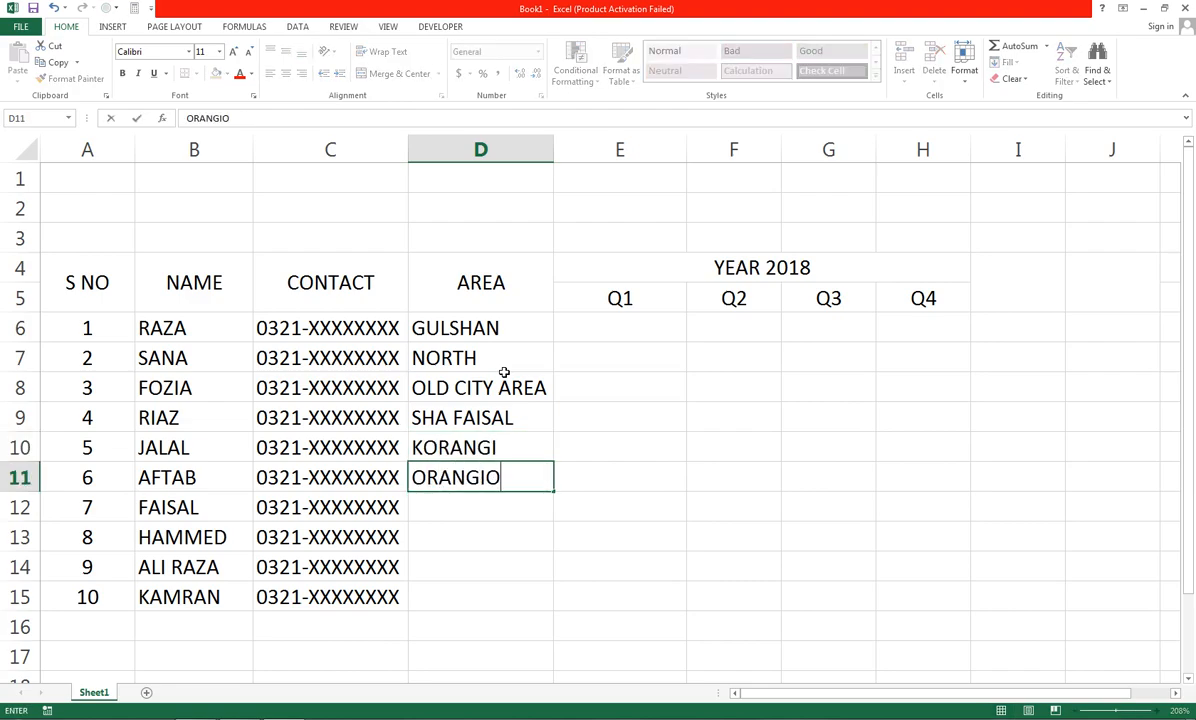
{"action": "key", "text": "BackSpace"}
{"action": "left_click", "coordinate": [611, 534]}
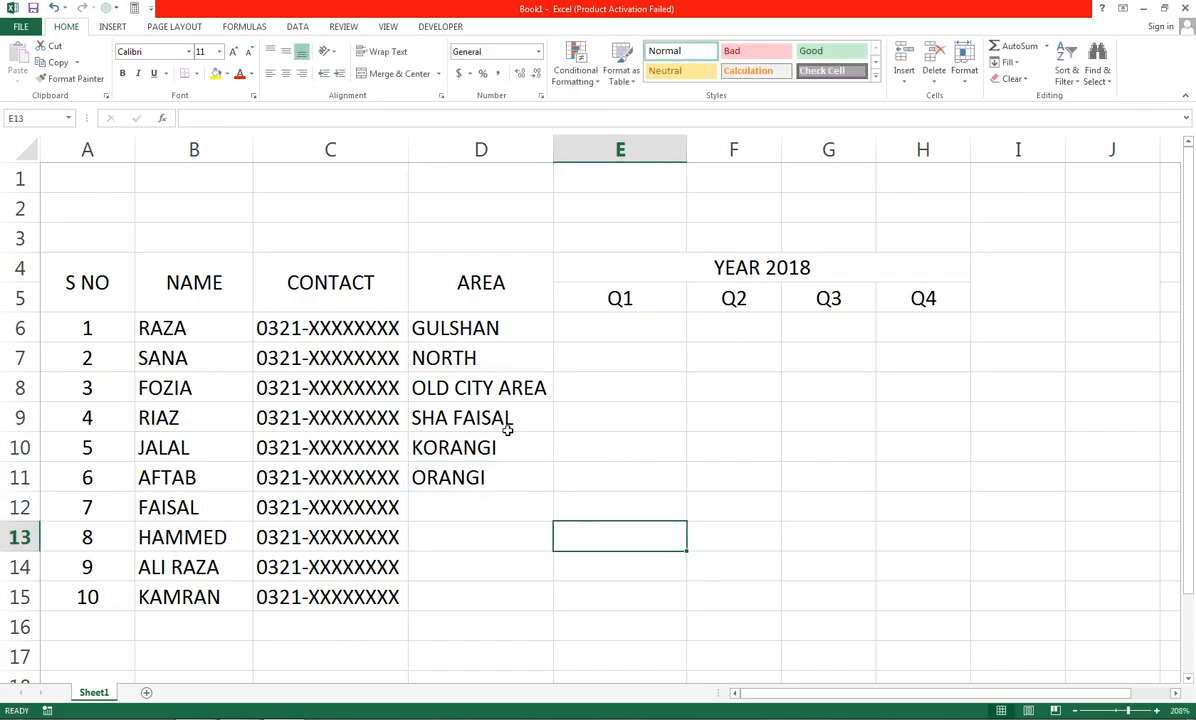
Repeat the area entries of D8:D11 down through D15 to complete the AREA column
{"action": "left_click", "coordinate": [479, 320]}
{"action": "left_click_drag", "start_coordinate": [466, 386], "coordinate": [478, 480]}
{"action": "left_click_drag", "start_coordinate": [553, 492], "coordinate": [541, 603]}
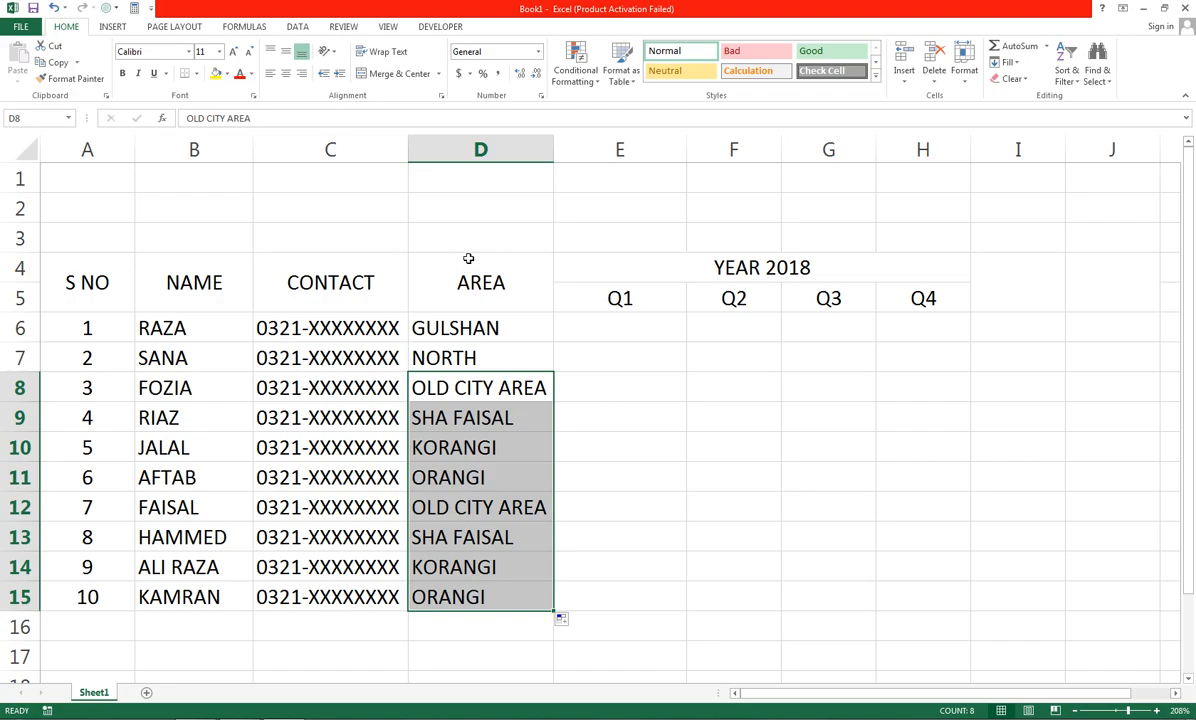
Enter the Q1 amounts 50000 in E6 and 45000 in E7
{"action": "left_click", "coordinate": [600, 321]}
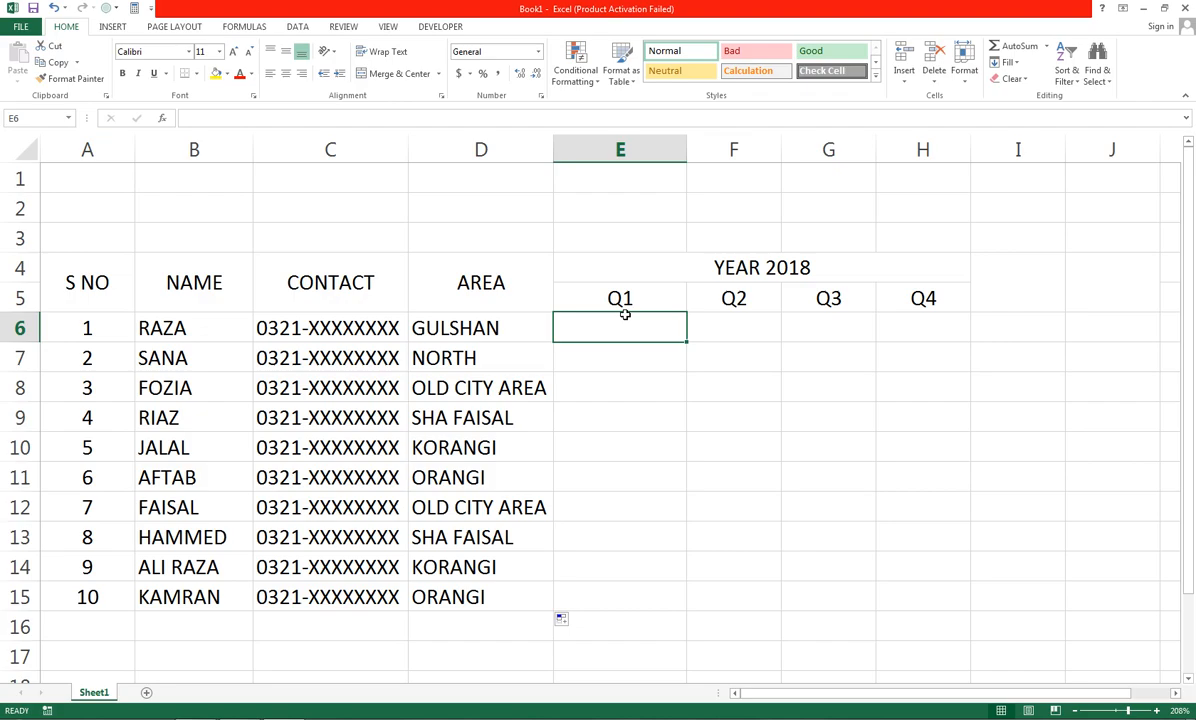
{"action": "type", "text": "1"}
{"action": "key", "text": "BackSpace"}
{"action": "type", "text": "50000"}
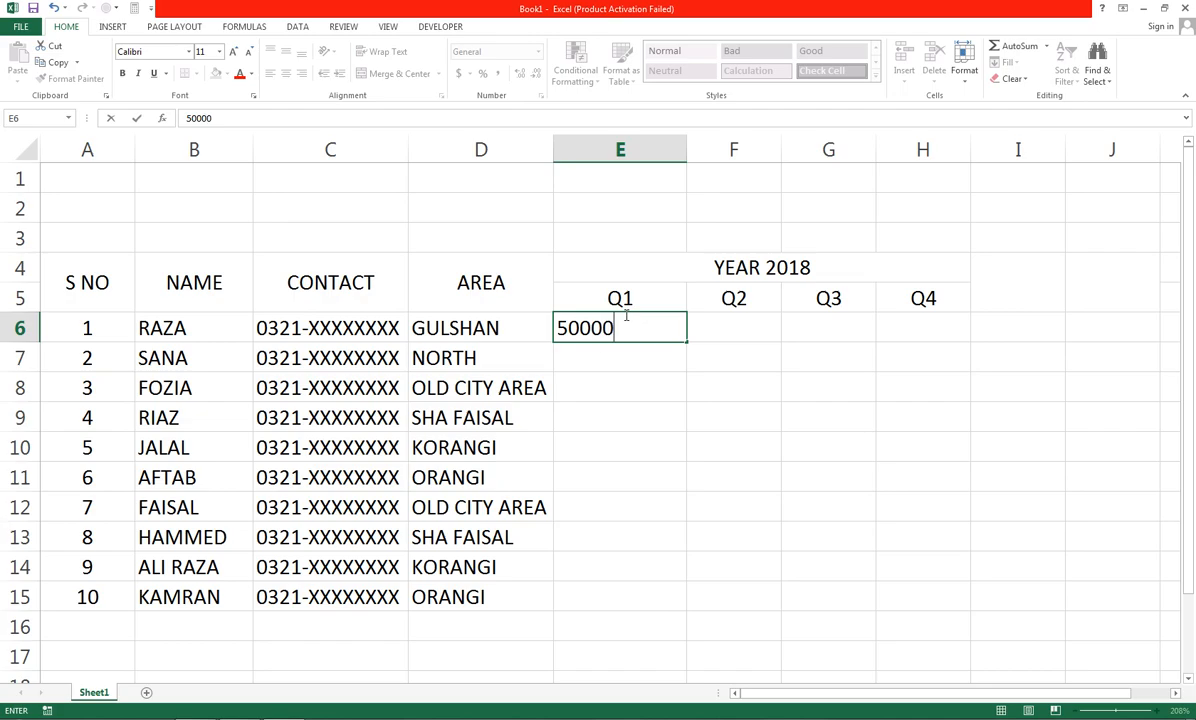
{"action": "key", "text": "Return"}
{"action": "type", "text": "45000"}
{"action": "key", "text": "Return"}
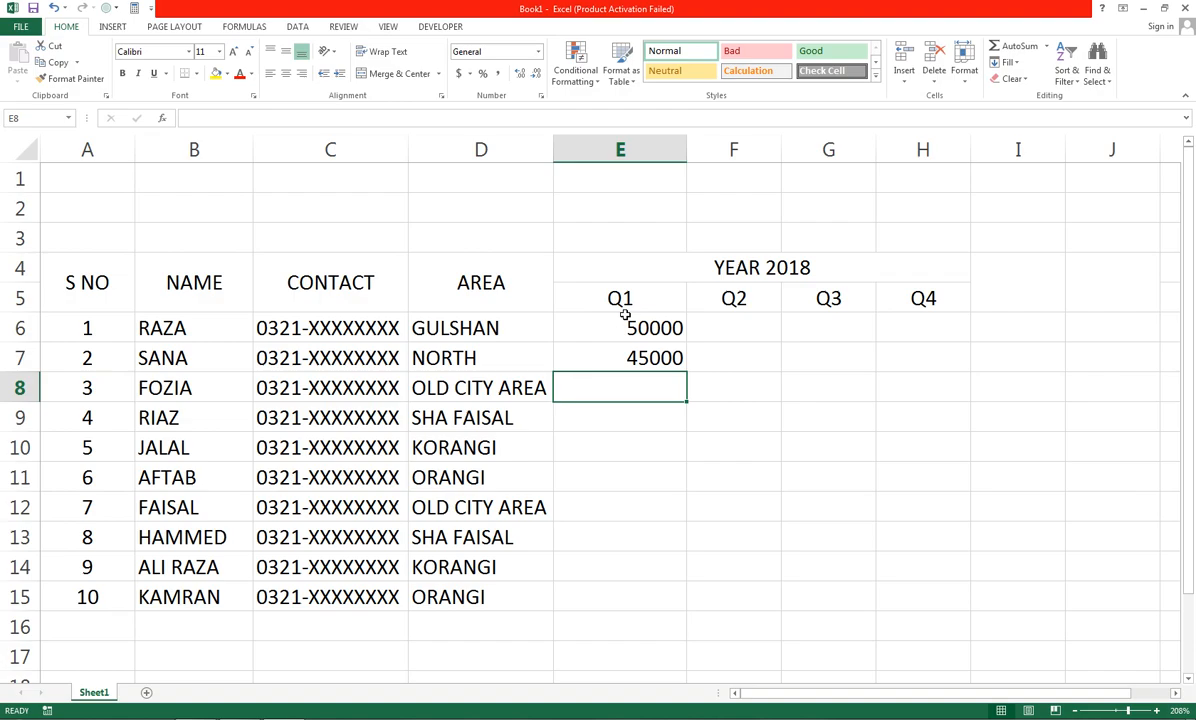
Enter the Q1 amounts 40000, 60000 and 23000 in cells E8 to E10
{"action": "type", "text": "40000"}
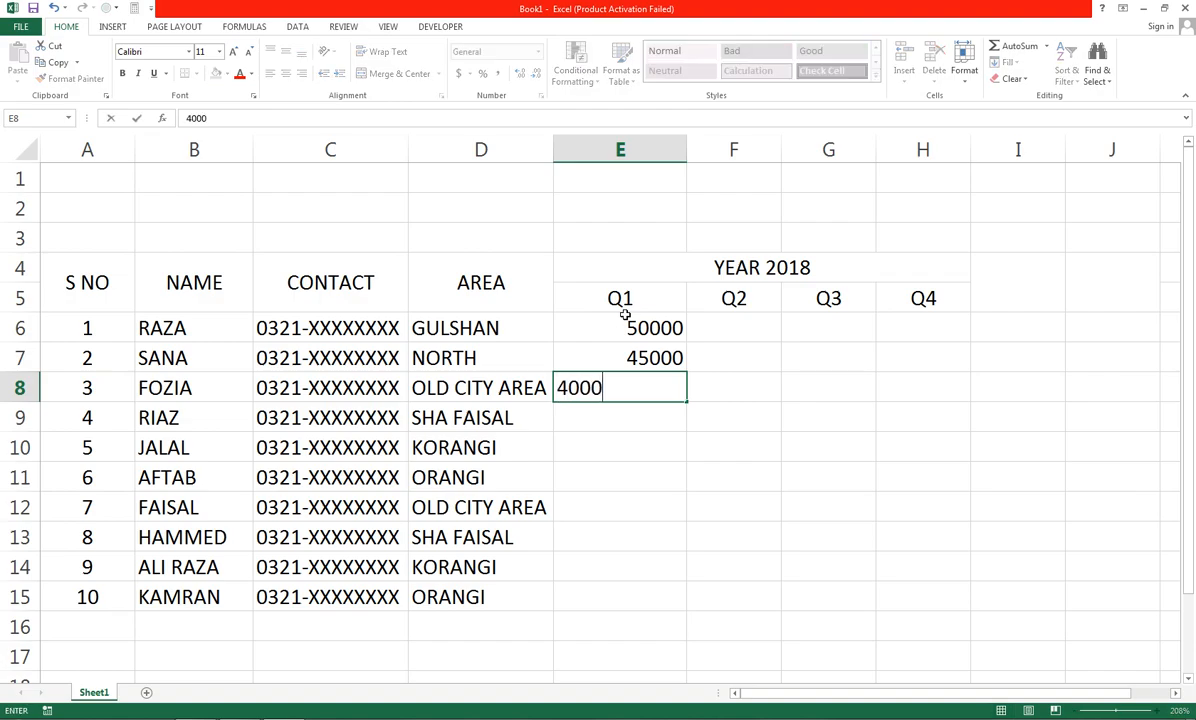
{"action": "key", "text": "Return"}
{"action": "type", "text": "60000"}
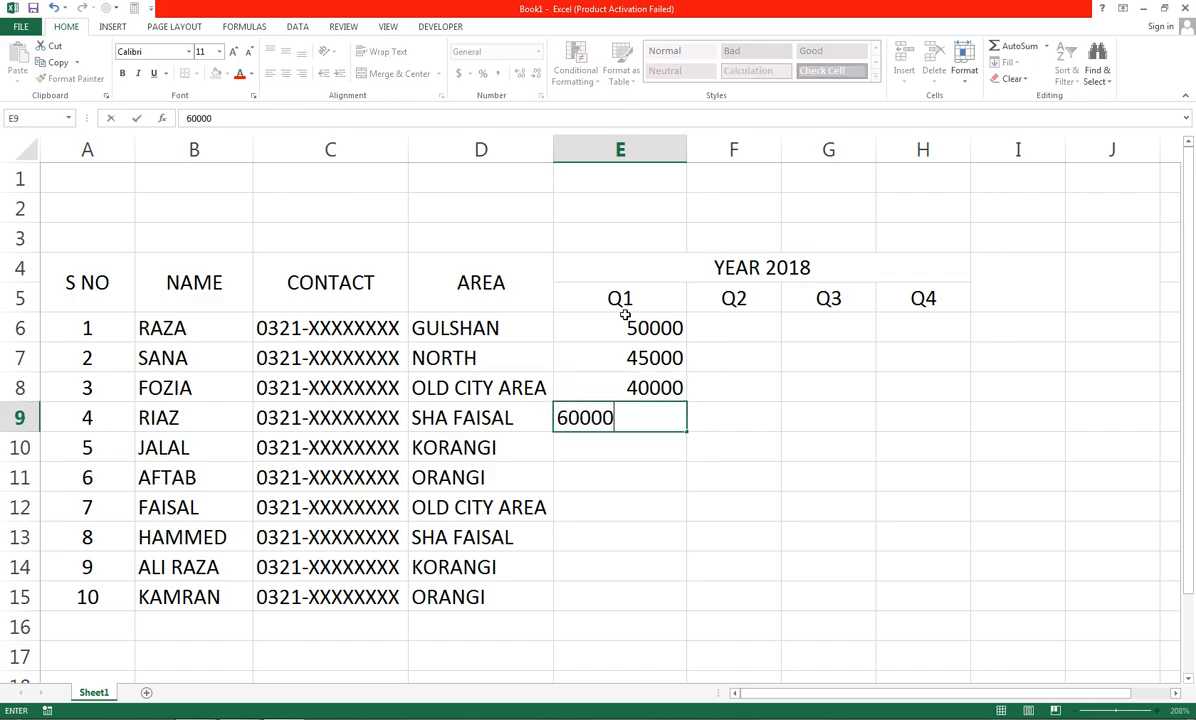
{"action": "key", "text": "Return"}
{"action": "type", "text": "23000"}
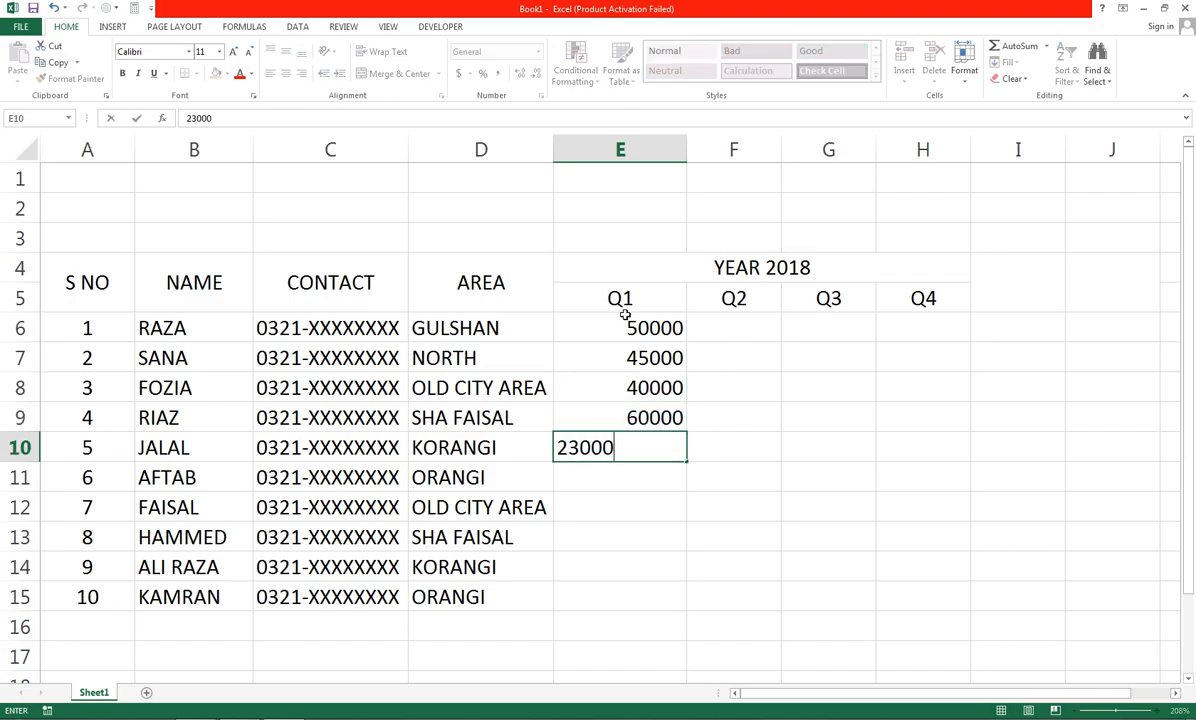
{"action": "key", "text": "Return"}
Enter the Q1 amounts 35000, 550000 and 65800 in cells E11 to E13
{"action": "type", "text": "350000"}
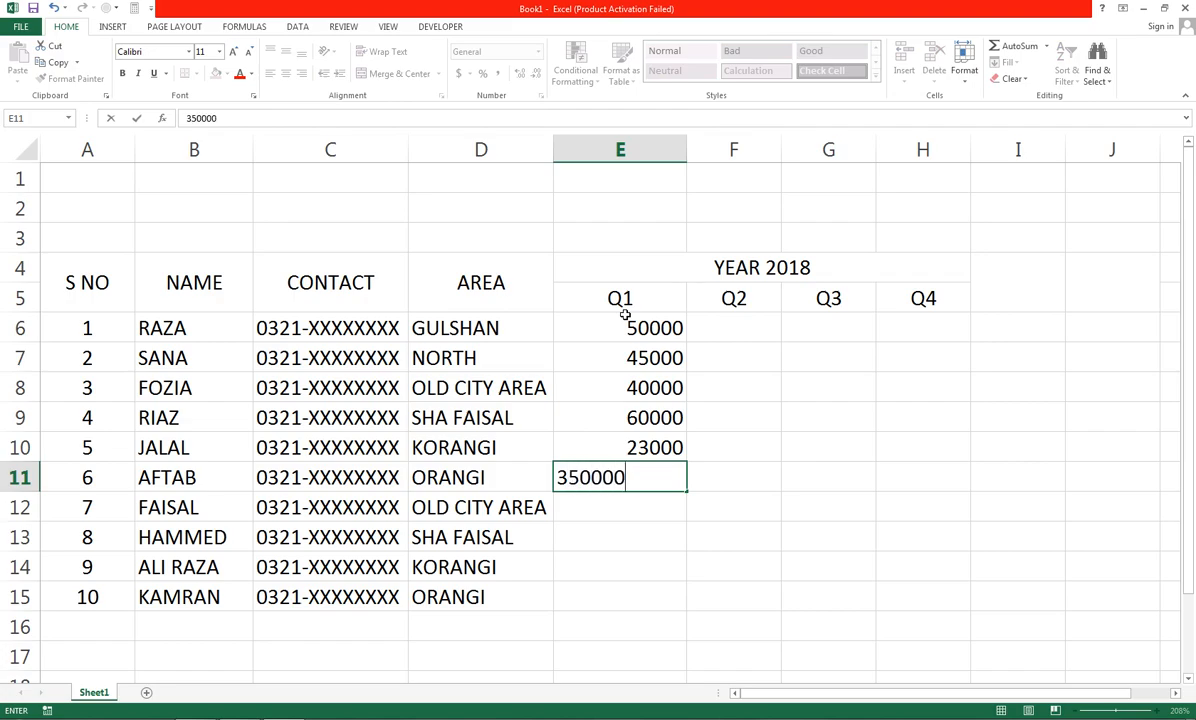
{"action": "key", "text": "BackSpace"}
{"action": "key", "text": "Return"}
{"action": "type", "text": "550000"}
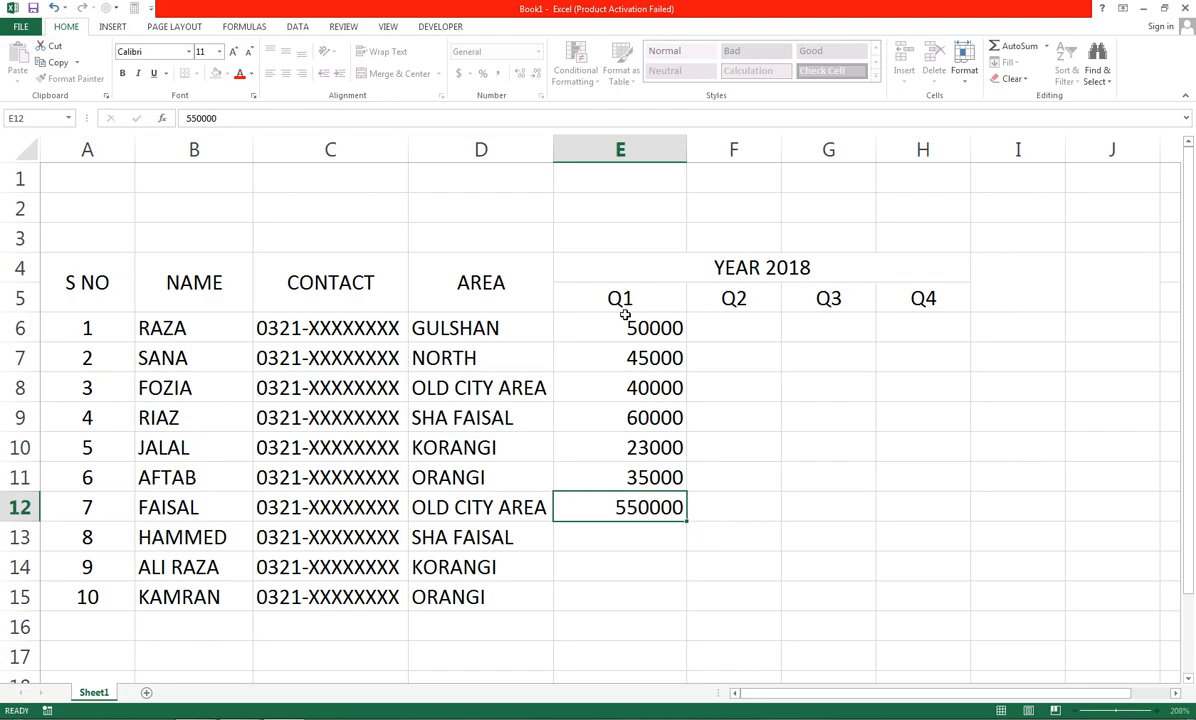
{"action": "key", "text": "Return"}
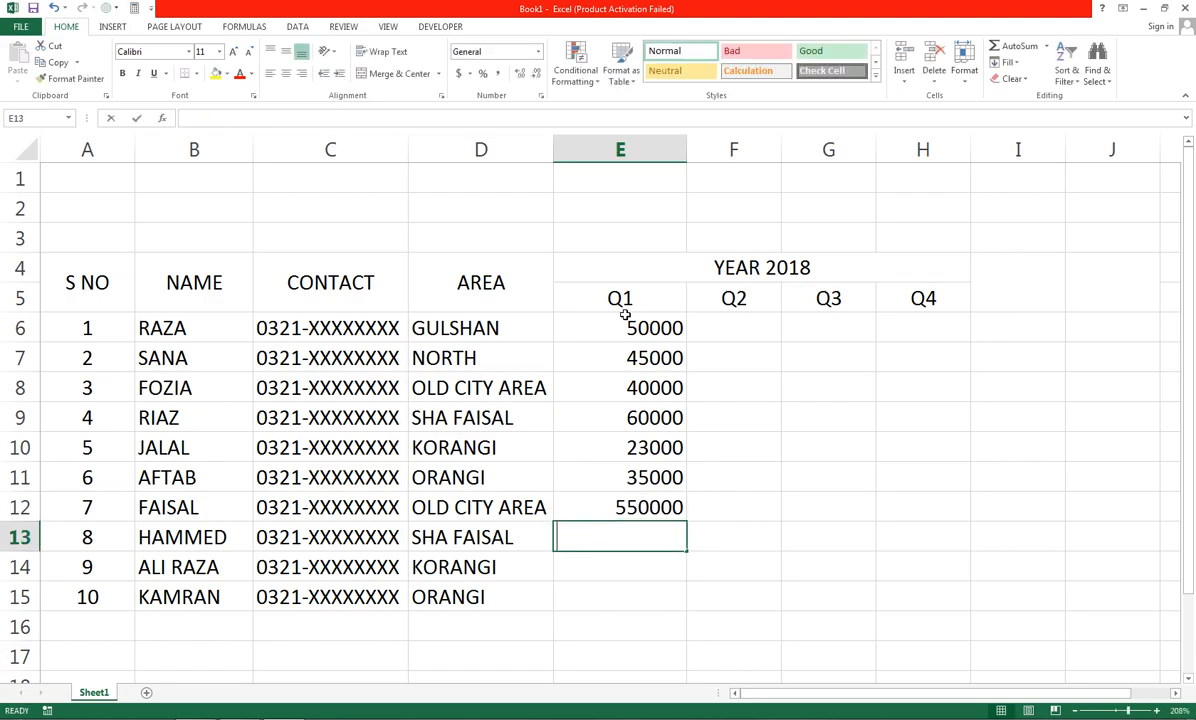
{"action": "type", "text": "65800"}
{"action": "key", "text": "Return"}
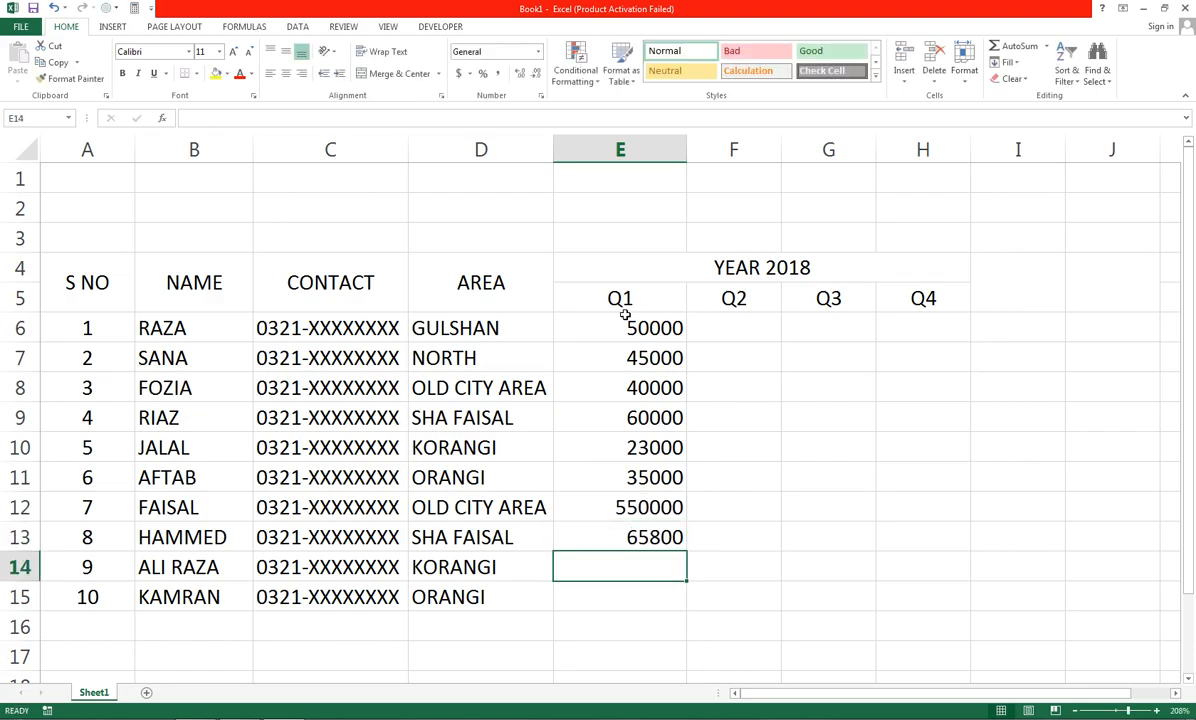
Enter the Q1 amounts 96000 in E14 and 45700 in E15
{"action": "type", "text": "9600"}
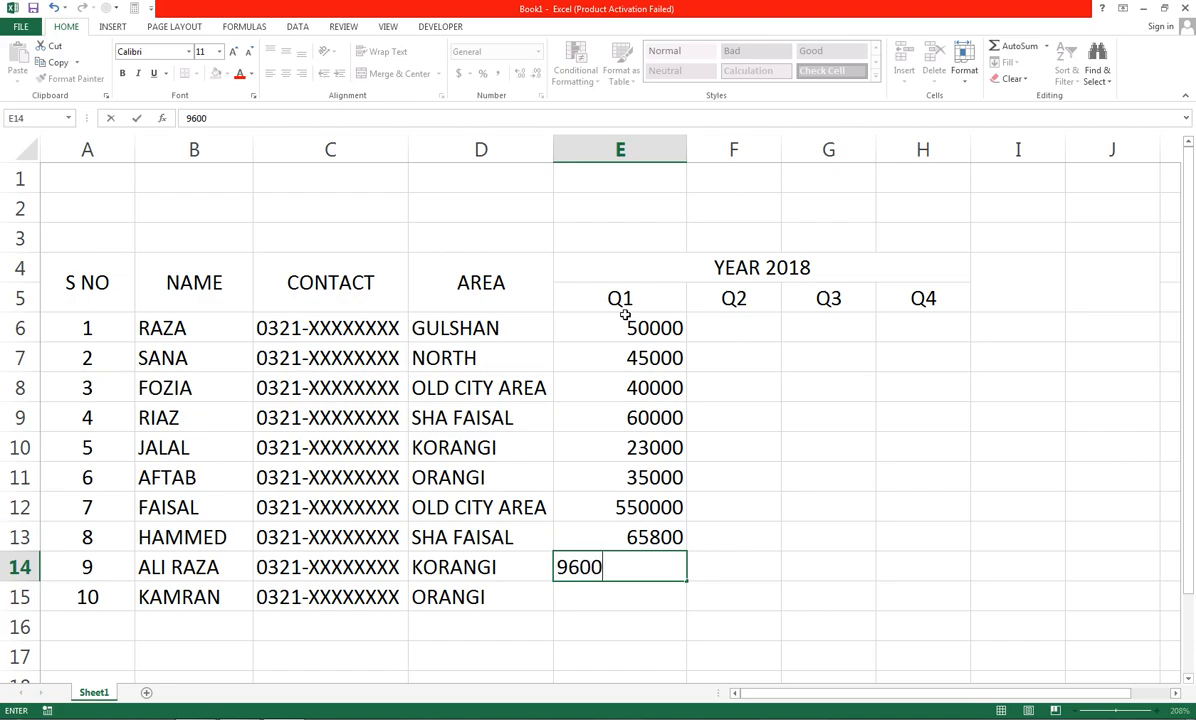
{"action": "type", "text": "0"}
{"action": "key", "text": "Return"}
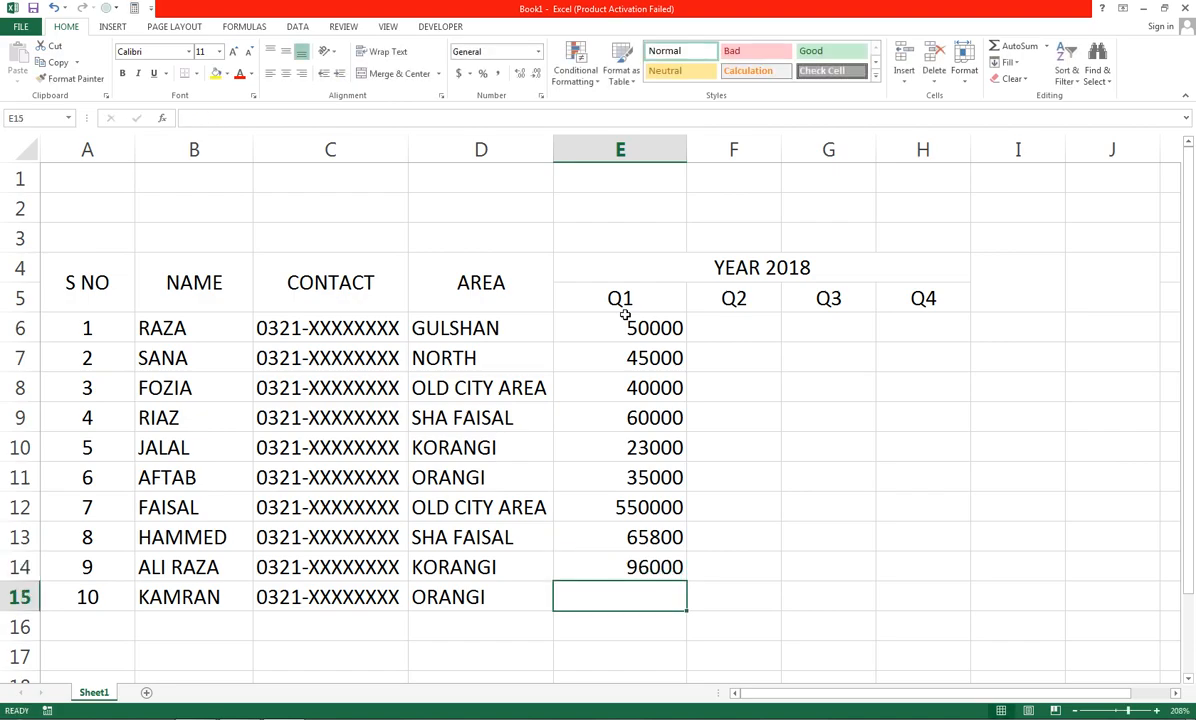
{"action": "type", "text": "458700"}
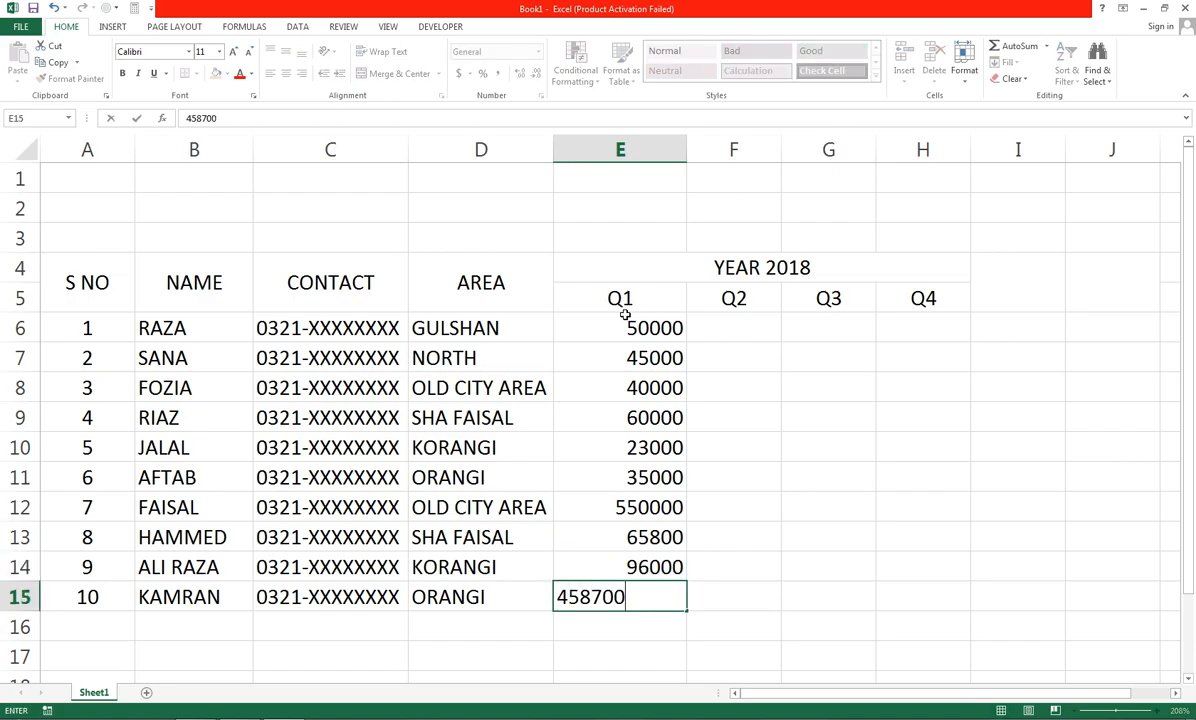
{"action": "key", "text": "BackSpace"}
{"action": "key", "text": "BackSpace"}
{"action": "key", "text": "BackSpace"}
{"action": "key", "text": "BackSpace"}
{"action": "type", "text": "700"}
{"action": "key", "text": "Right"}
Enter the Q2 formula =E6+500 in cell F6
{"action": "key", "text": "Up"}
{"action": "key", "text": "Up"}
{"action": "key", "text": "Up"}
{"action": "key", "text": "Up"}
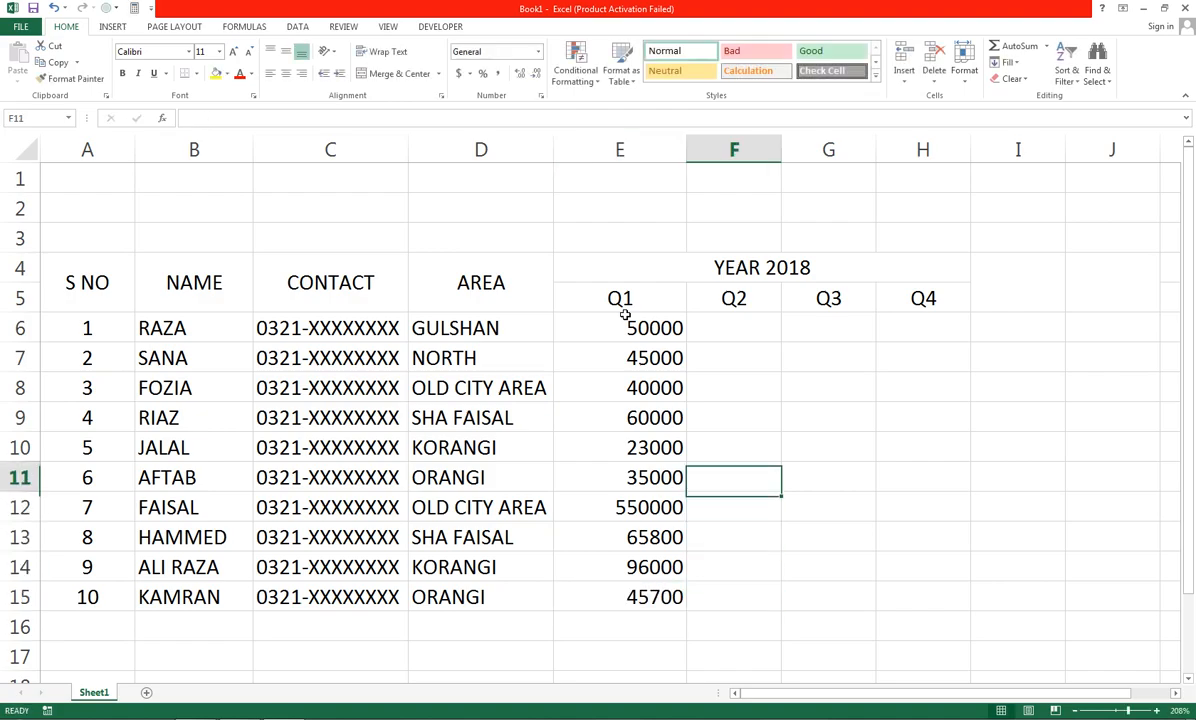
{"action": "key", "text": "Up"}
{"action": "key", "text": "Up"}
{"action": "key", "text": "Up"}
{"action": "key", "text": "Up"}
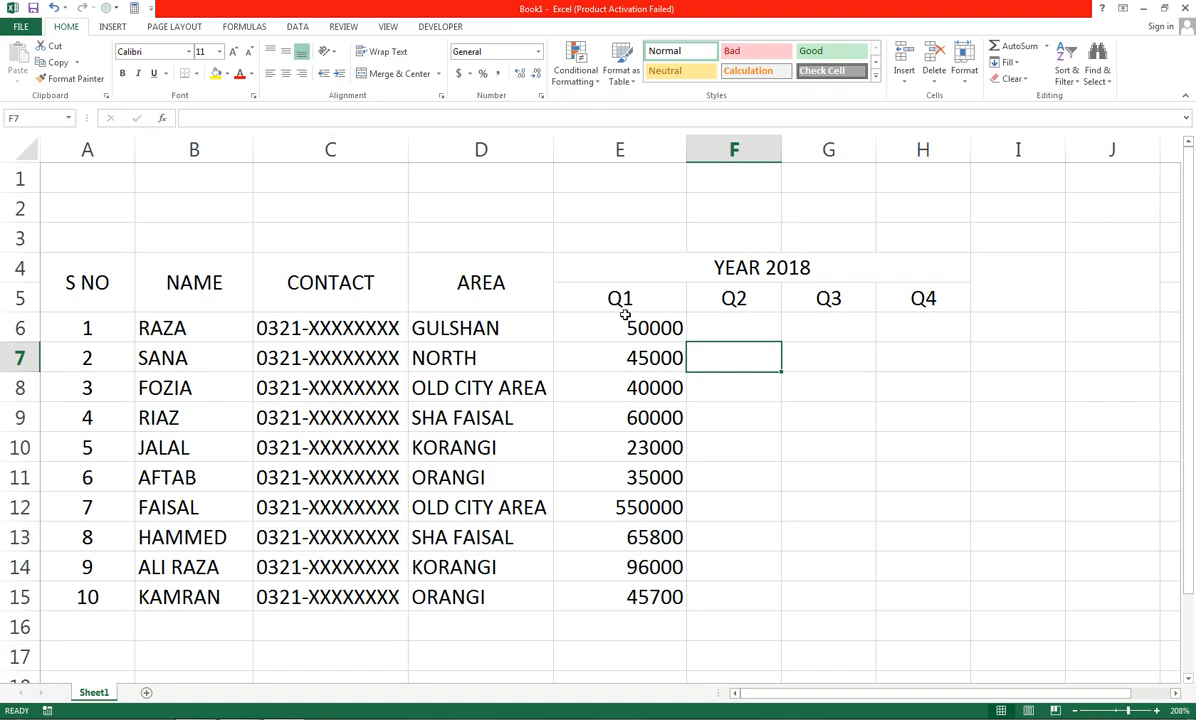
{"action": "key", "text": "Up"}
{"action": "key", "text": "Up"}
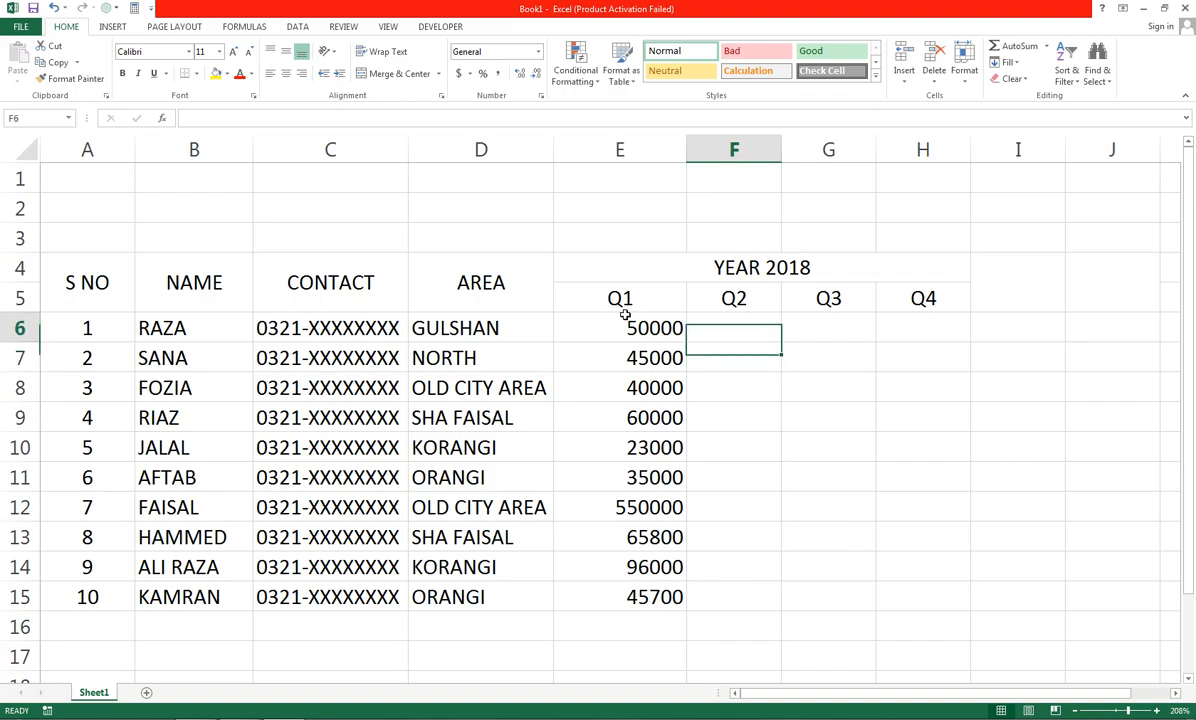
{"action": "key", "text": "Left"}
{"action": "key", "text": "Right"}
{"action": "key", "text": "Right"}
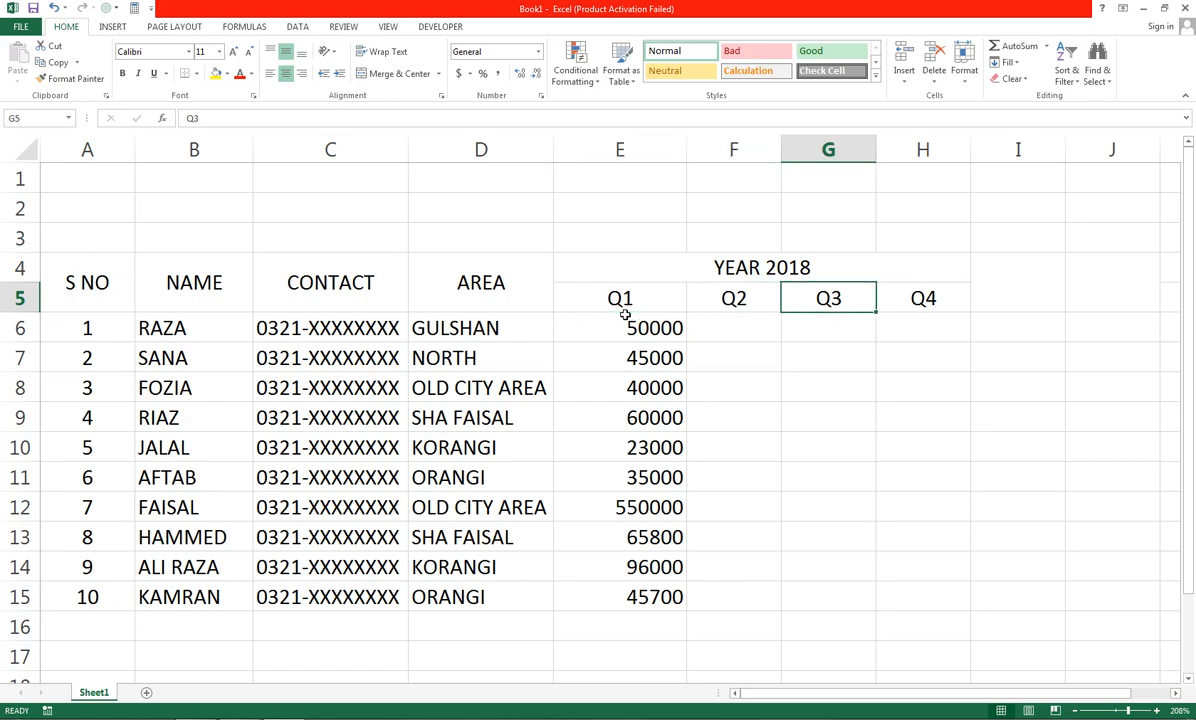
{"action": "key", "text": "Down"}
{"action": "key", "text": "Left"}
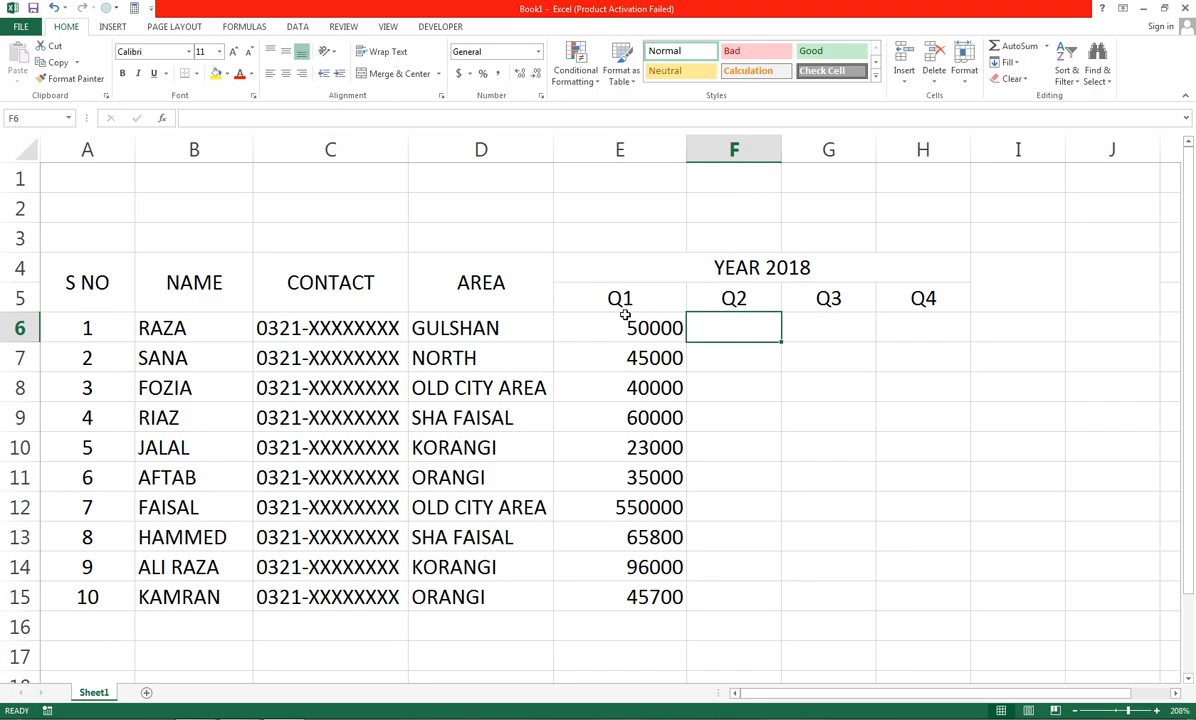
{"action": "key", "text": "Left"}
{"action": "key", "text": "Right"}
{"action": "type", "text": "="}
{"action": "left_click", "coordinate": [625, 316]}
{"action": "type", "text": "+"}
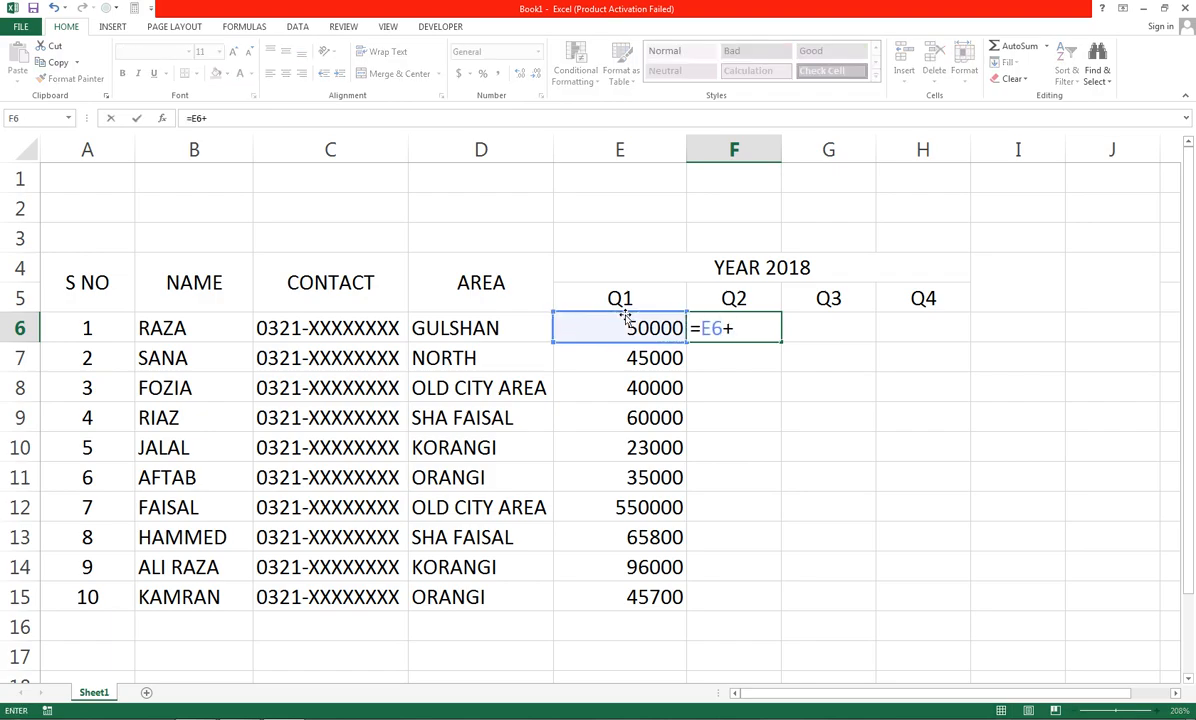
{"action": "type", "text": "500"}
{"action": "key", "text": "Return"}
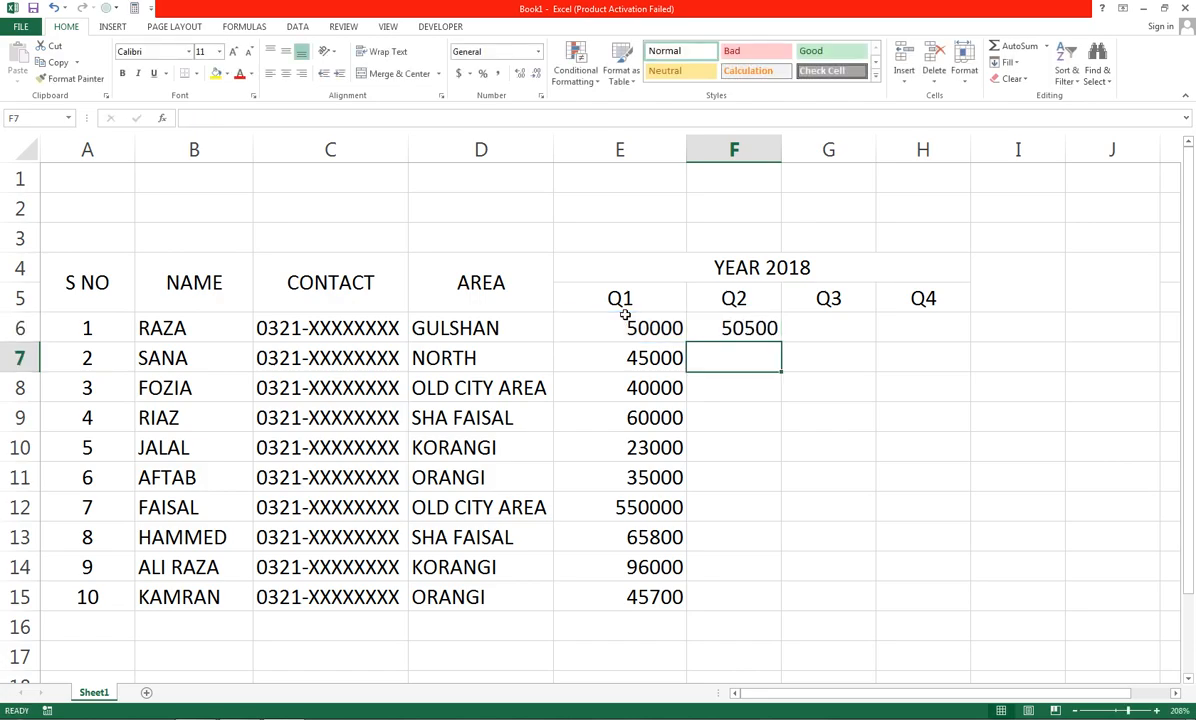
Review the Q2 formula in F6, and fill it down to row 15 and across to column H for Q3 and Q4
{"action": "key", "text": "Up"}
{"action": "key", "text": "F2"}
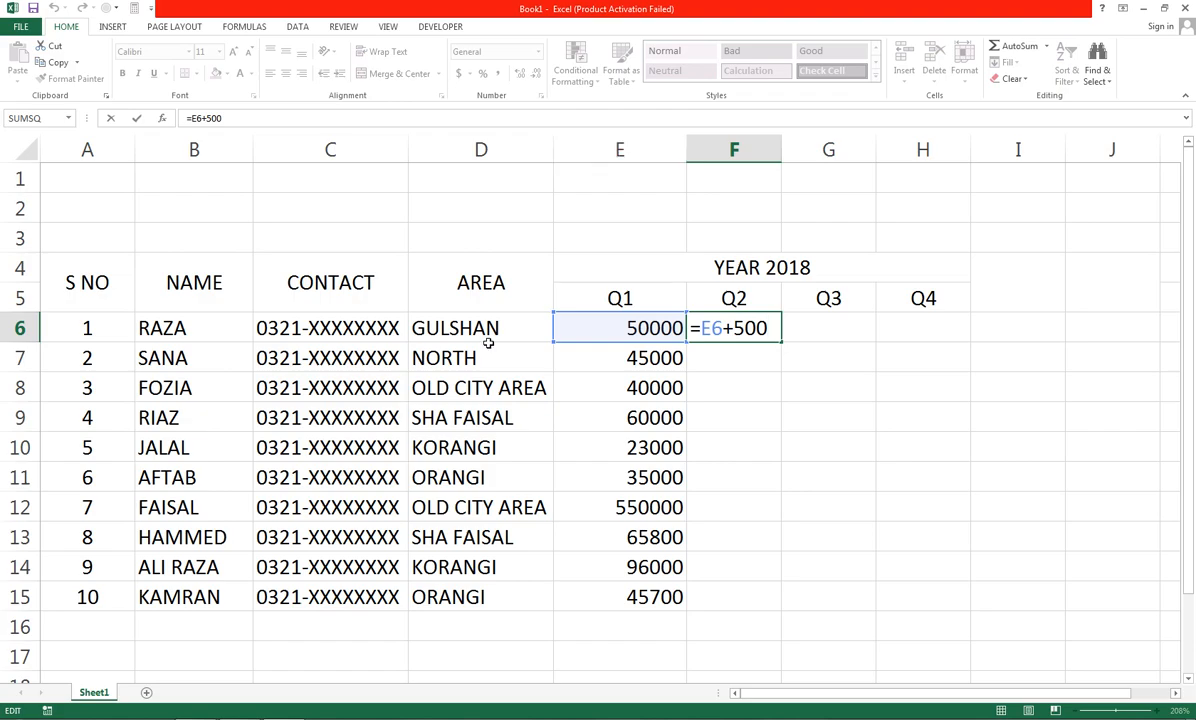
{"action": "key", "text": "Return"}
{"action": "key", "text": "Up"}
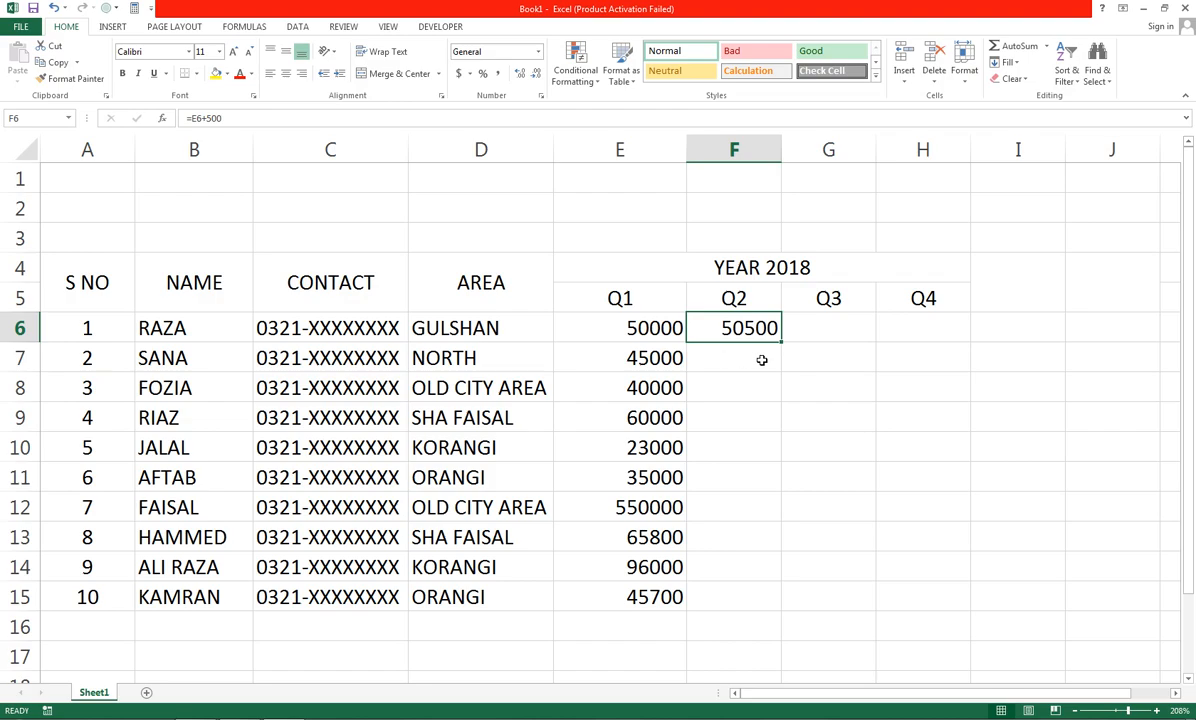
{"action": "left_click_drag", "start_coordinate": [783, 343], "coordinate": [836, 577]}
{"action": "left_click_drag", "start_coordinate": [782, 611], "coordinate": [926, 593]}
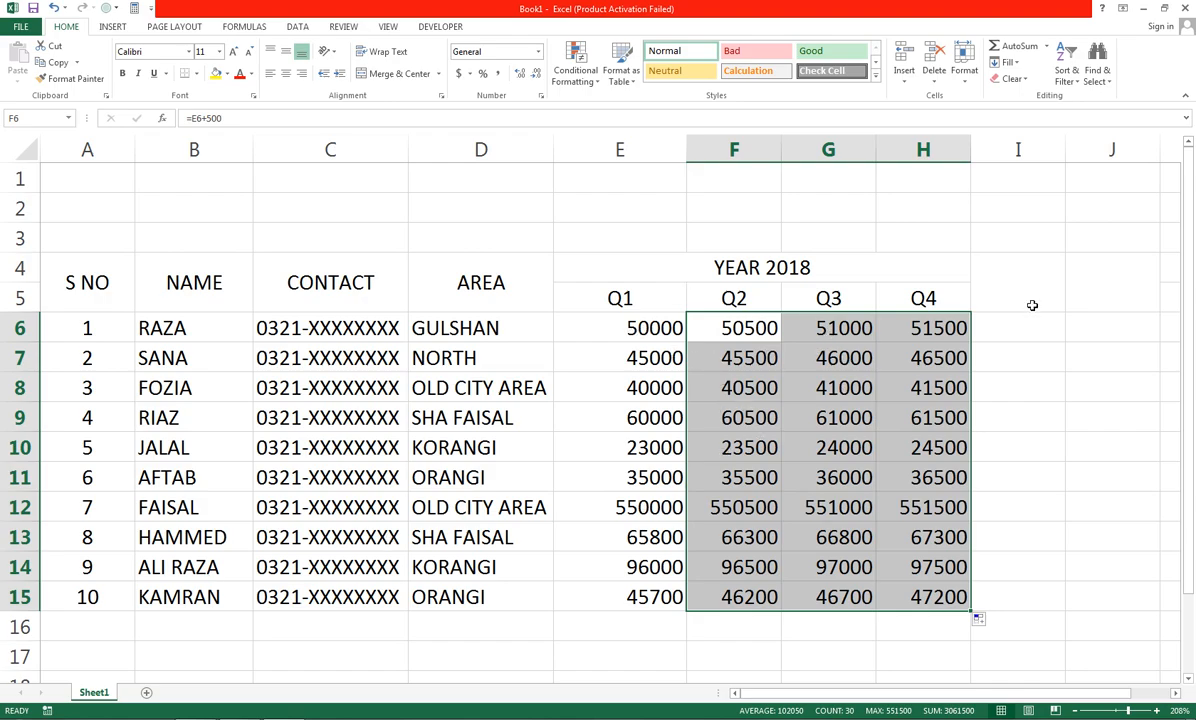
{"action": "left_click", "coordinate": [575, 326]}
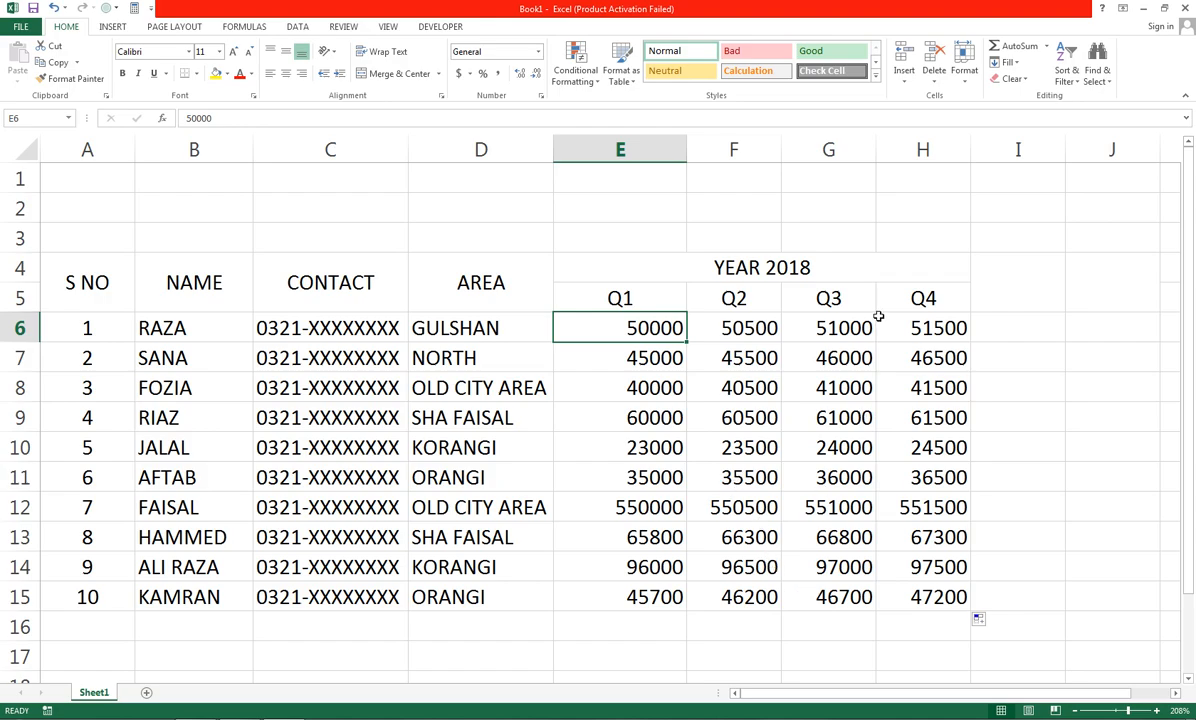
Enter the header TOTAL SALES in the merged cell I4 beside the YEAR 2018 block
{"action": "left_click", "coordinate": [1003, 291]}
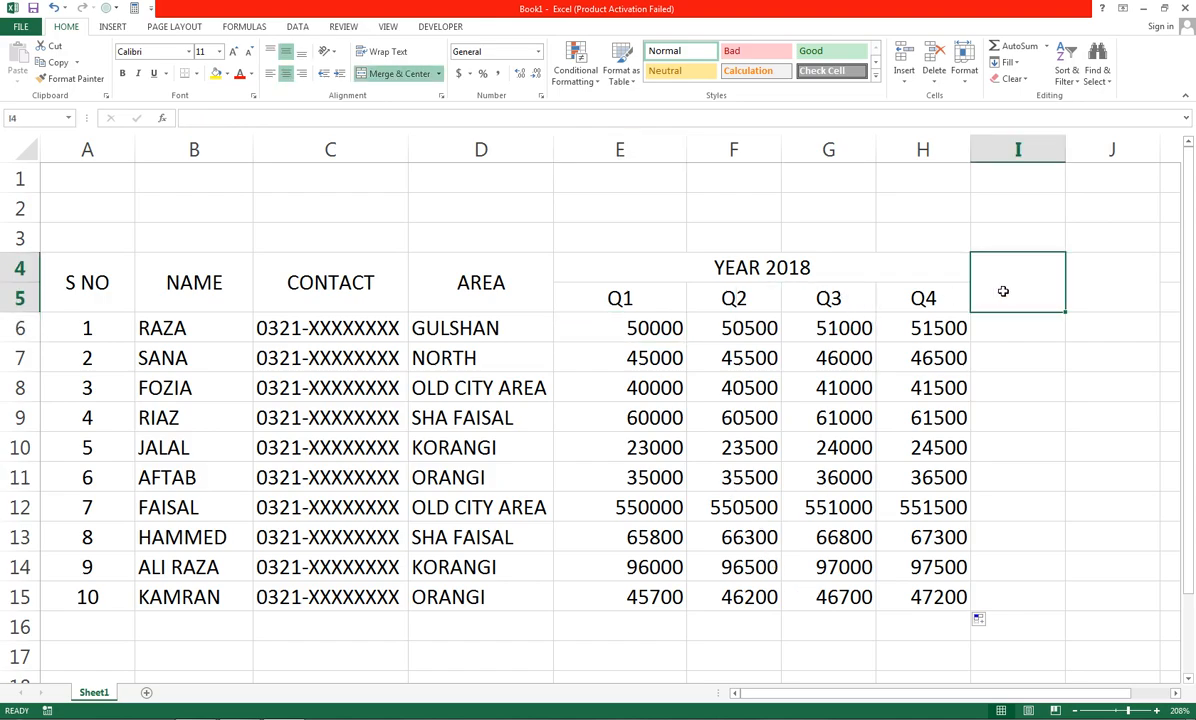
{"action": "type", "text": "TOTAL S"}
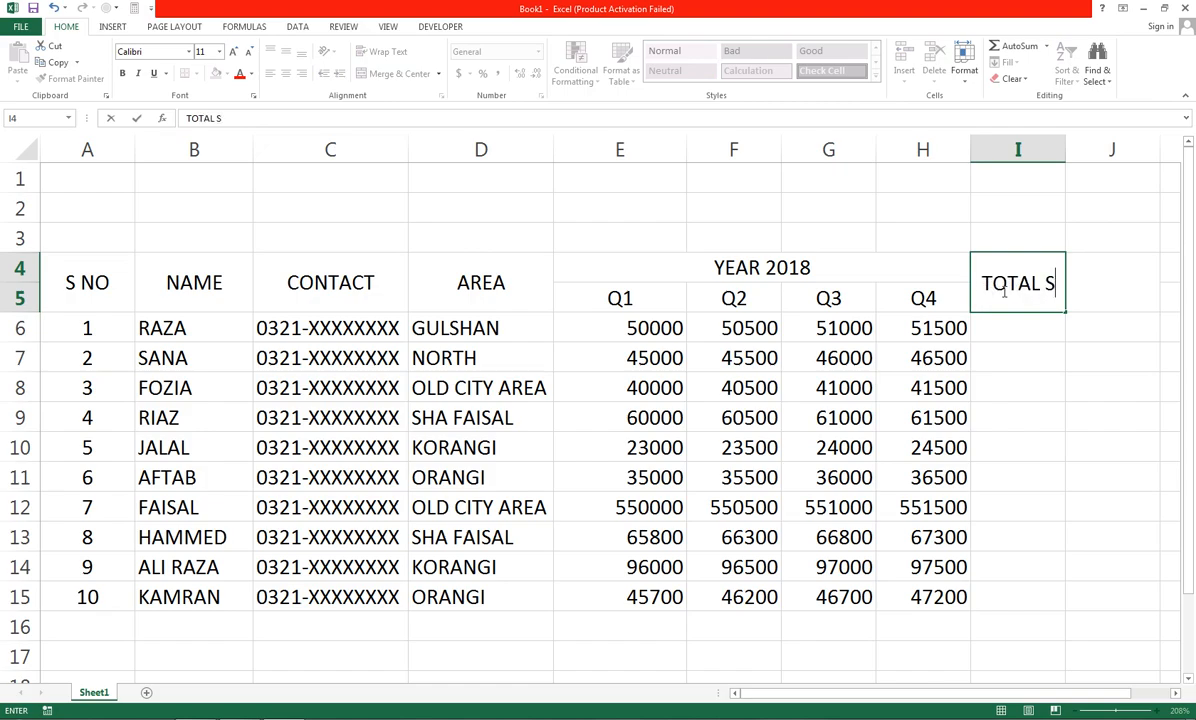
{"action": "type", "text": "ELS"}
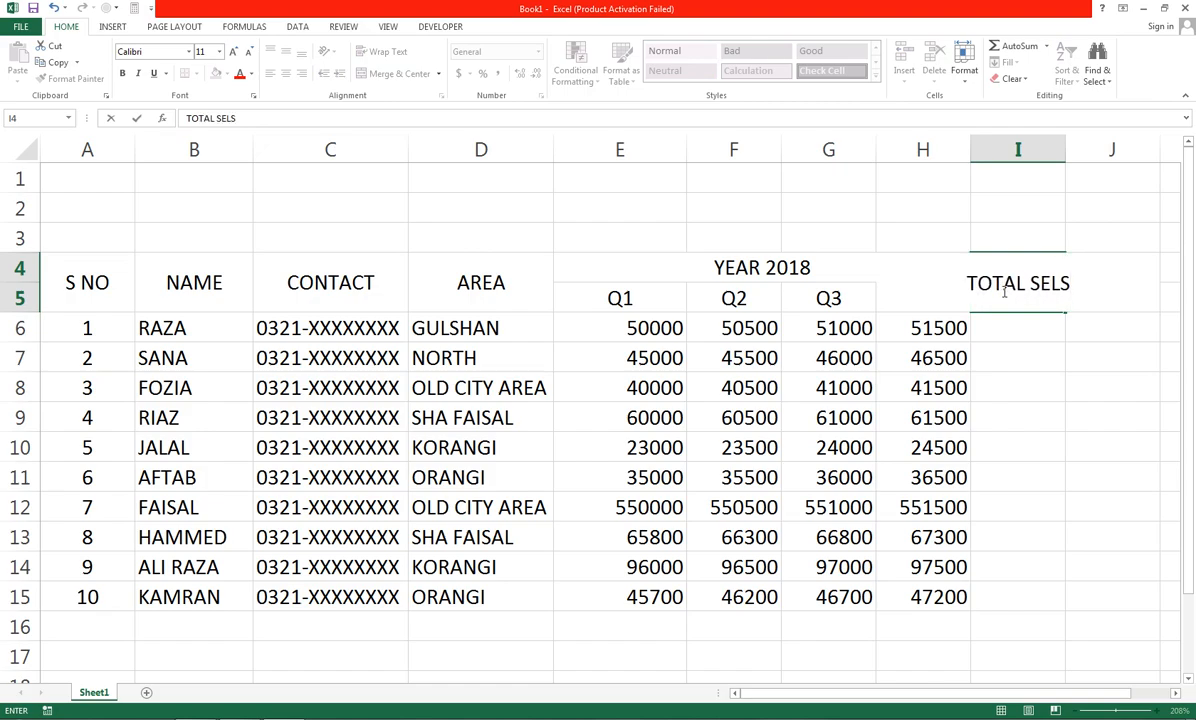
{"action": "key", "text": "BackSpace"}
{"action": "key", "text": "BackSpace"}
{"action": "key", "text": "BackSpace"}
{"action": "type", "text": "A"}
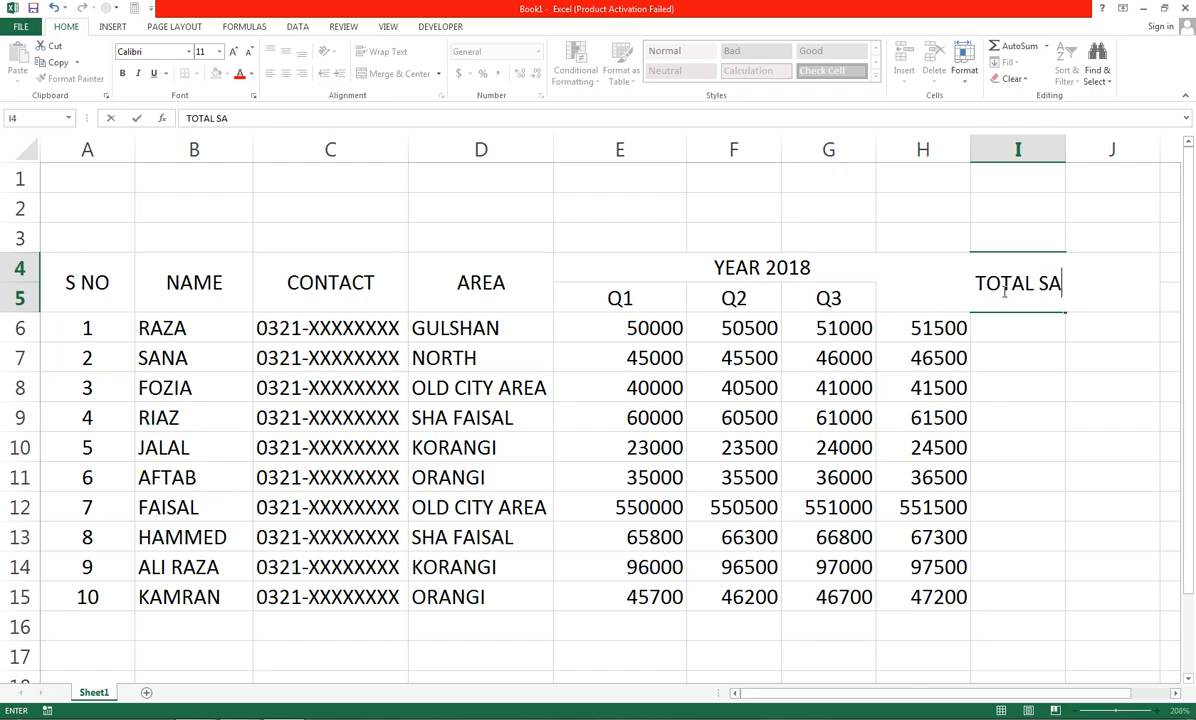
{"action": "type", "text": "L"}
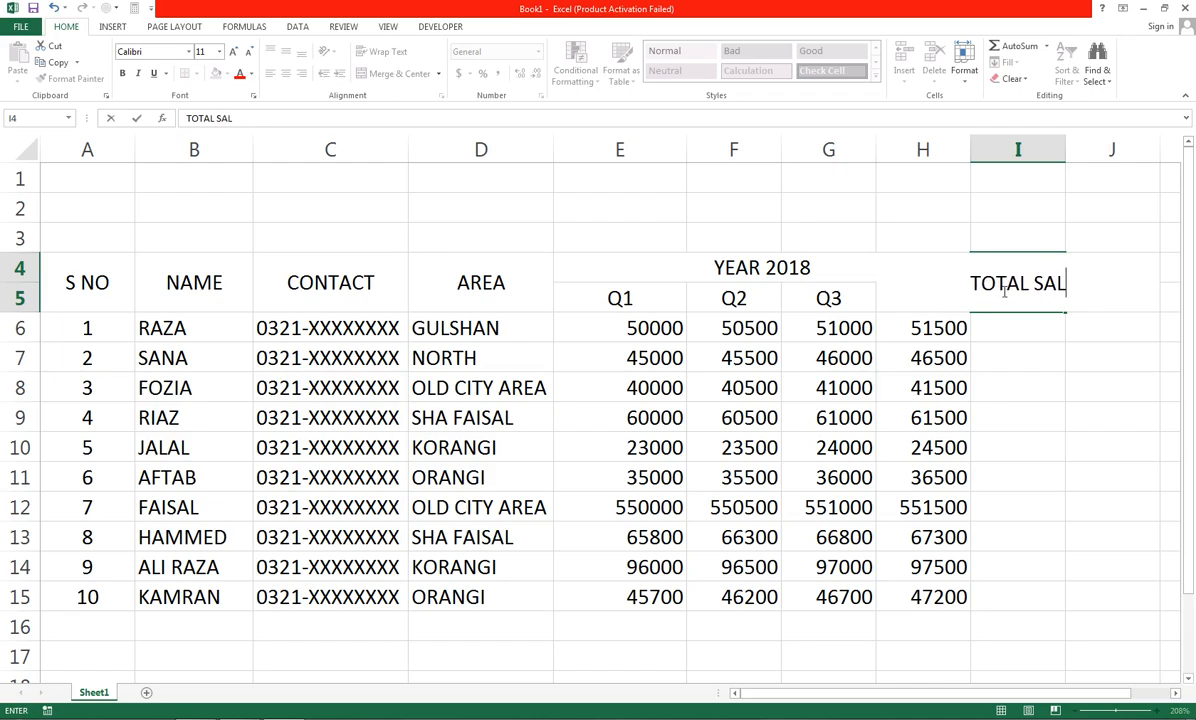
{"action": "type", "text": "ES"}
{"action": "key", "text": "Tab"}
Enter the header AVE SALE in the merged cell J4
{"action": "type", "text": "`"}
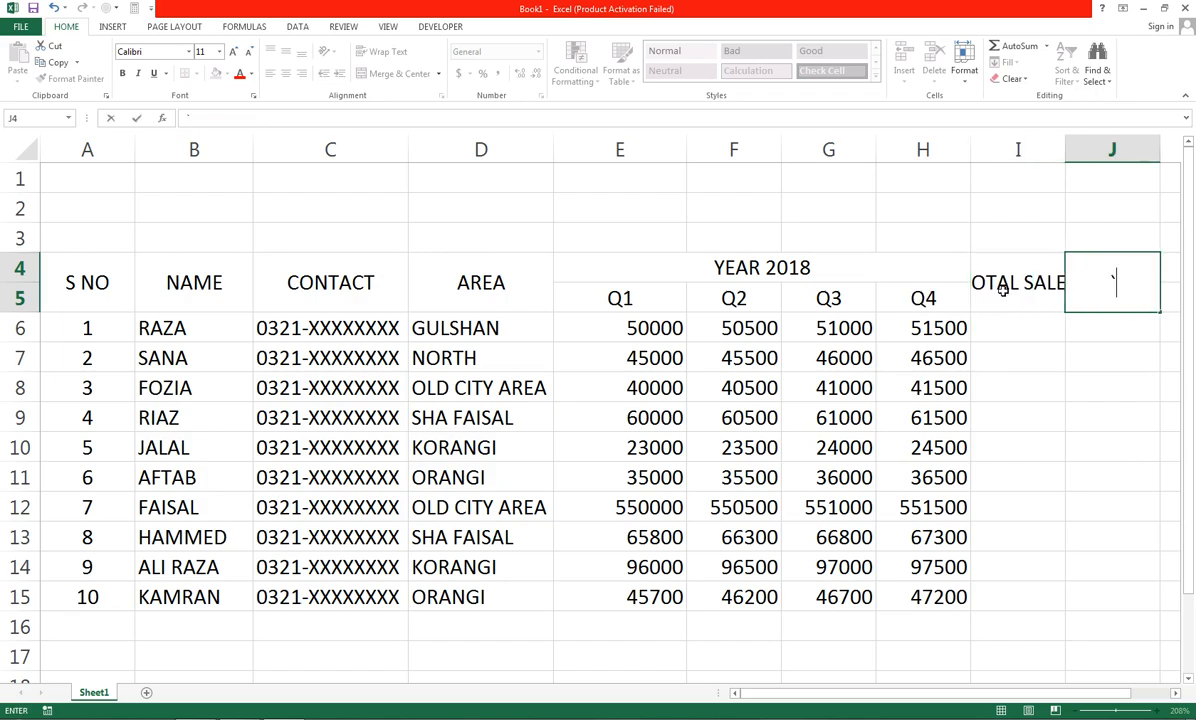
{"action": "key", "text": "BackSpace"}
{"action": "type", "text": "AVE SALE"}
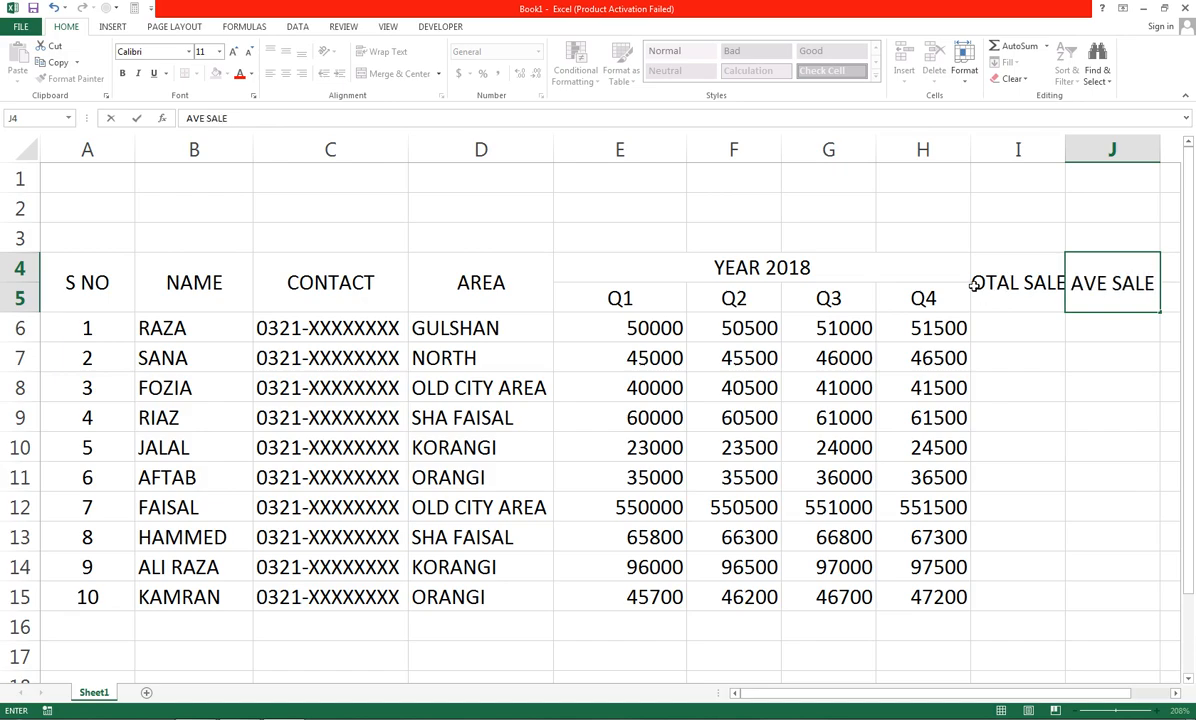
{"action": "left_click", "coordinate": [1071, 165]}
Widen column I to fit the TOTAL SALES header, and zoom the sheet to the range A1:J17
{"action": "left_click_drag", "start_coordinate": [1065, 152], "coordinate": [1097, 152]}
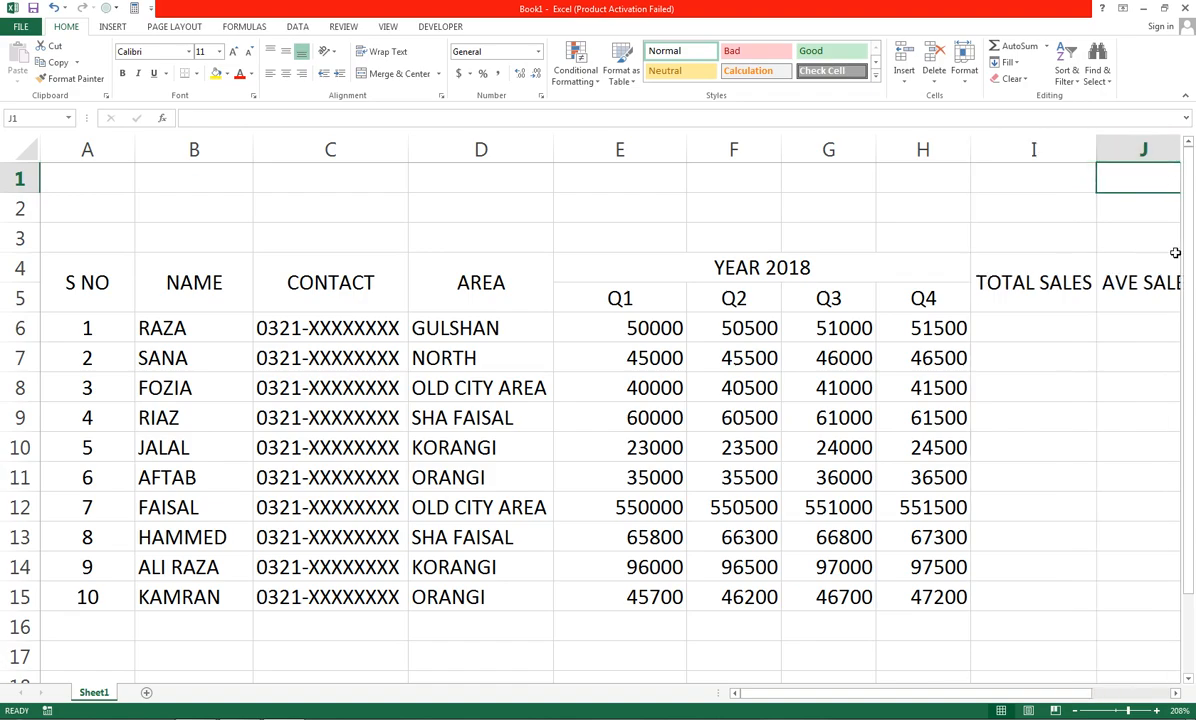
{"action": "left_click_drag", "start_coordinate": [1054, 694], "coordinate": [1062, 694]}
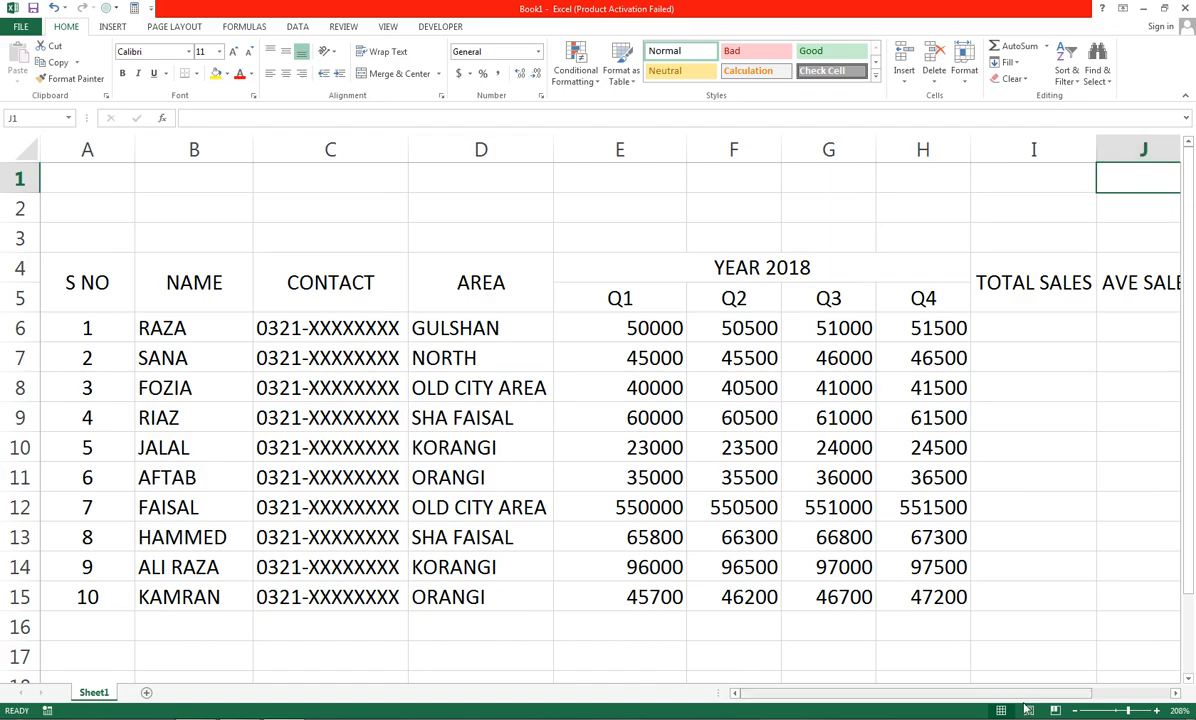
{"action": "left_click_drag", "start_coordinate": [1028, 694], "coordinate": [1060, 693]}
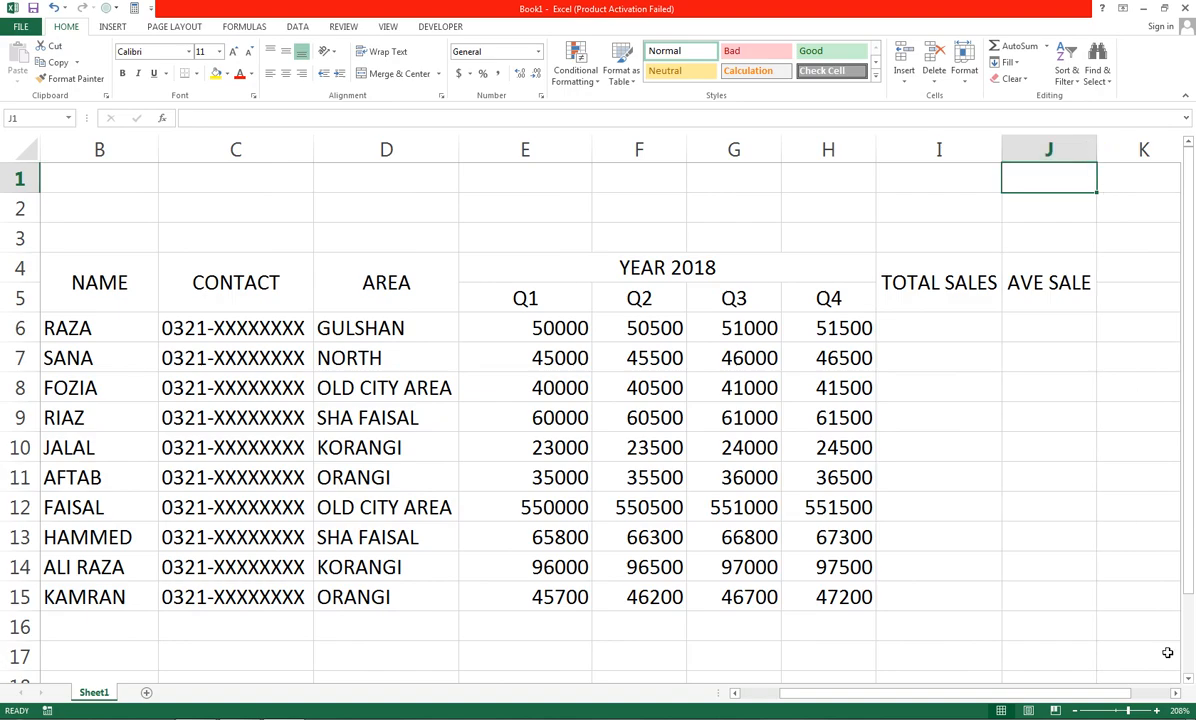
{"action": "left_click_drag", "start_coordinate": [1060, 694], "coordinate": [1008, 700]}
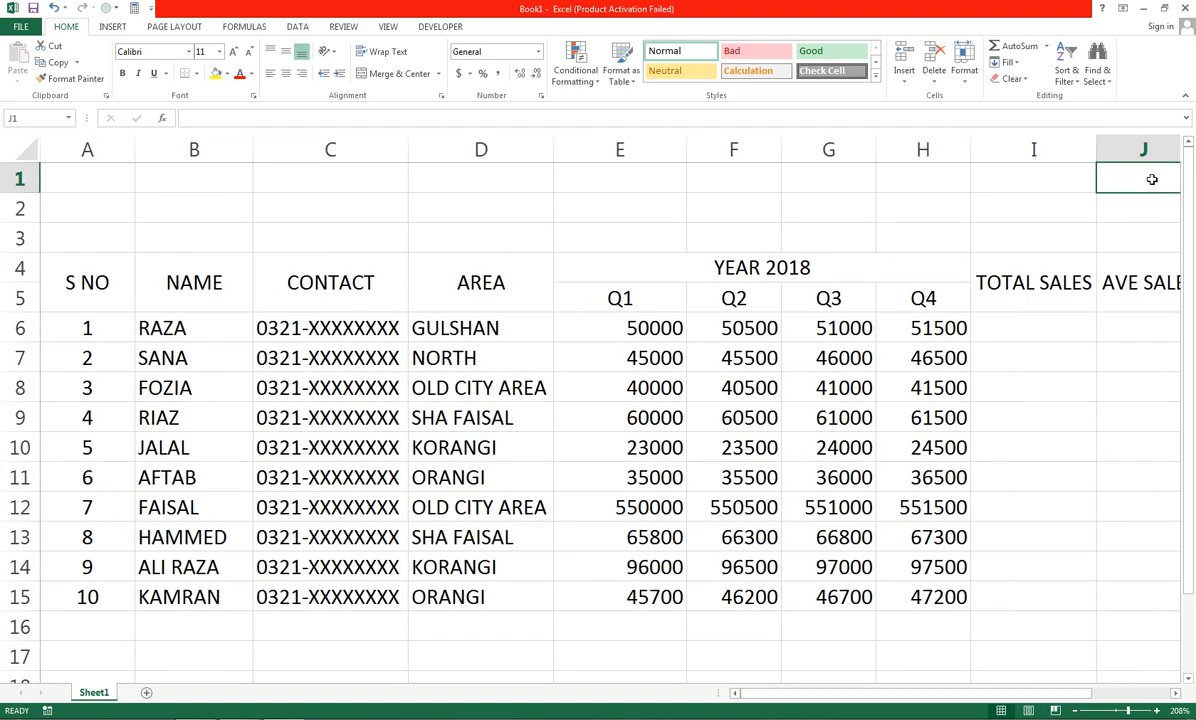
{"action": "left_click_drag", "start_coordinate": [1152, 179], "coordinate": [117, 657]}
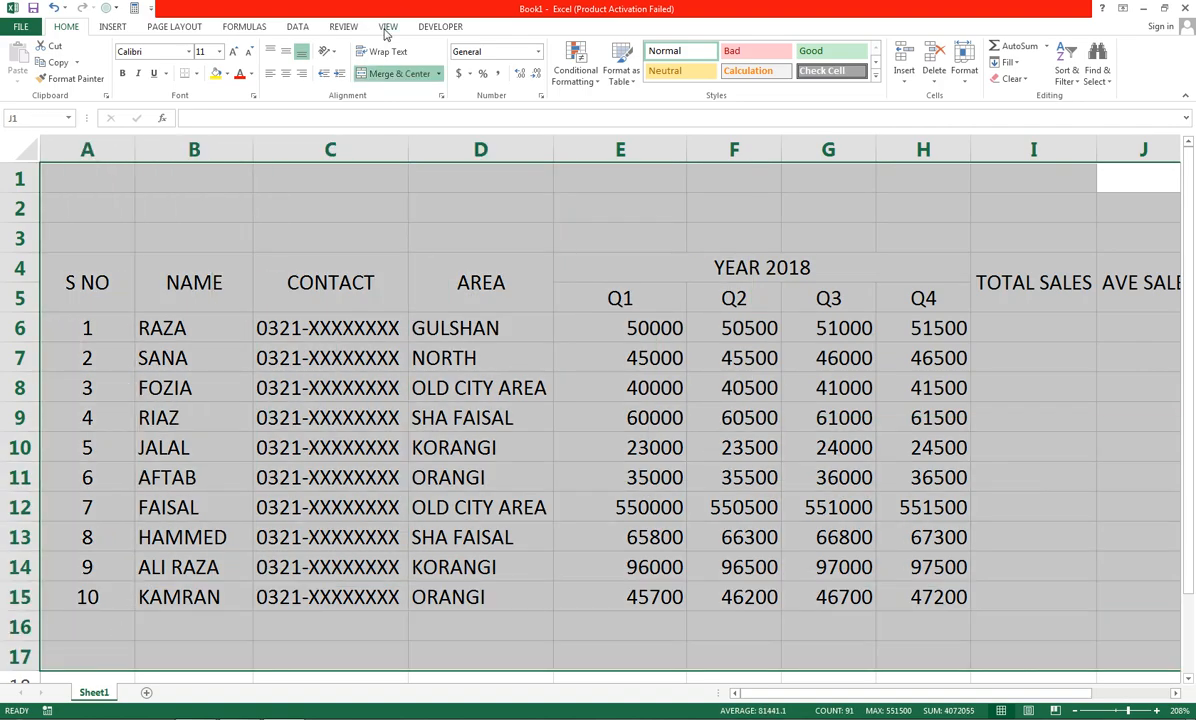
{"action": "left_click", "coordinate": [382, 27]}
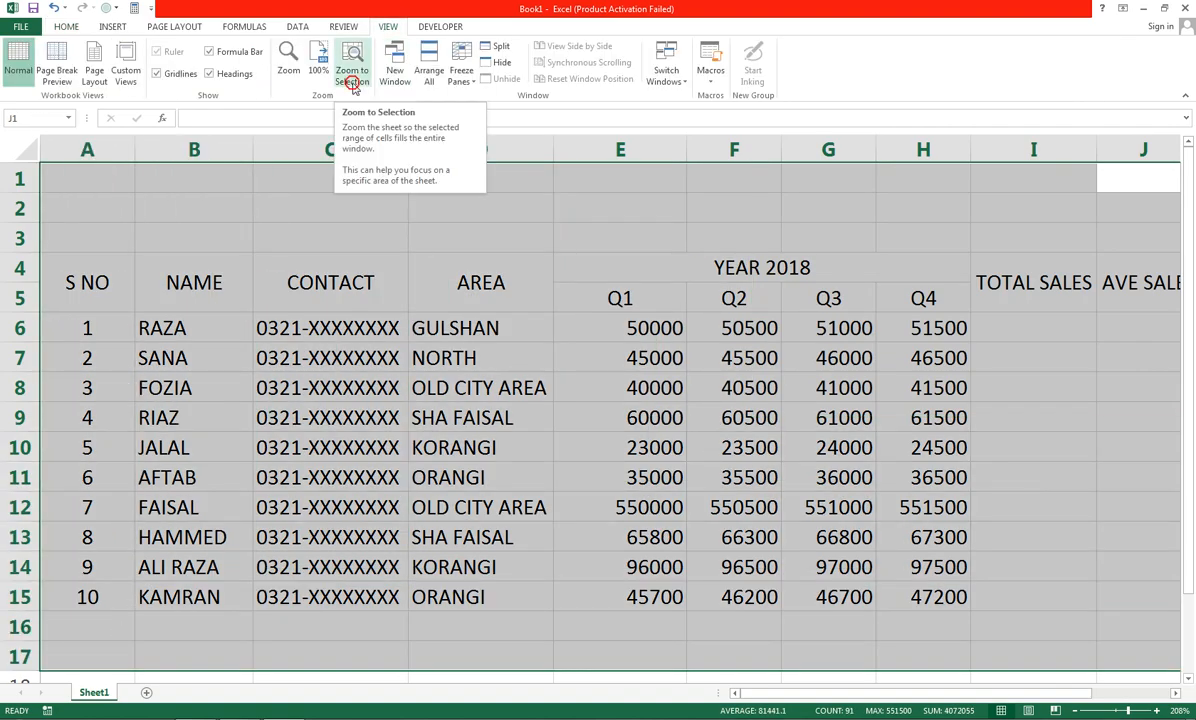
{"action": "left_click", "coordinate": [351, 75]}
{"action": "left_click", "coordinate": [972, 408]}
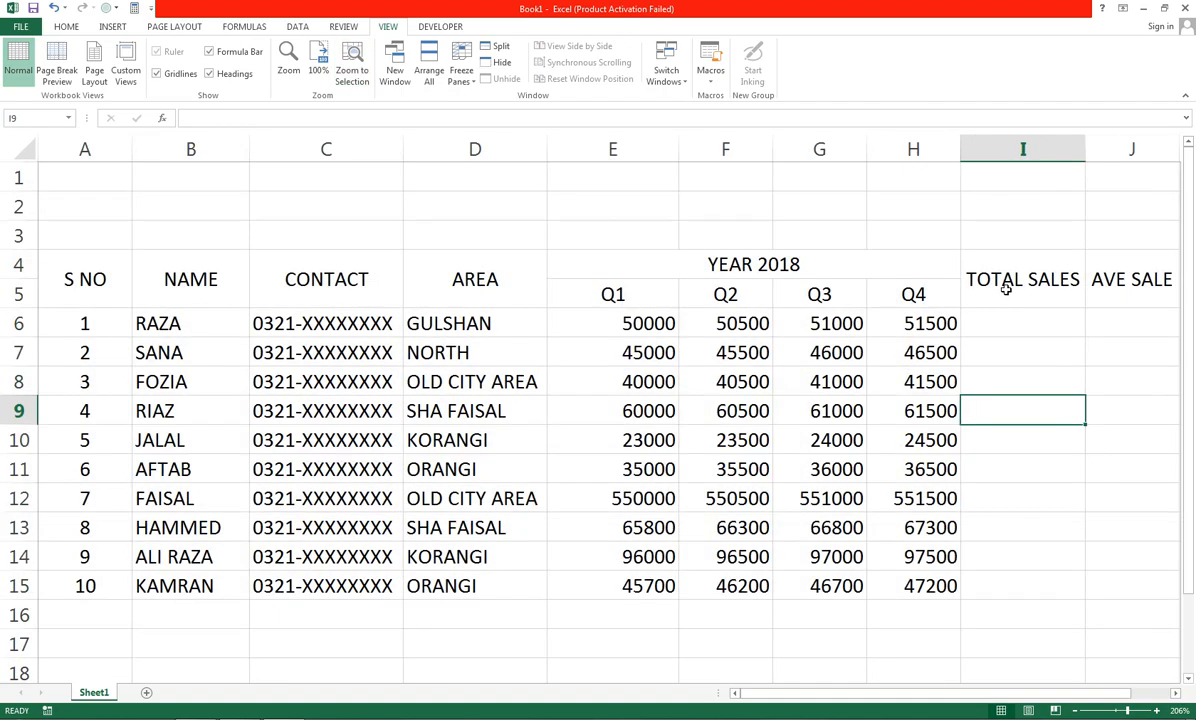
Total the four quarters in I6 with =SUM(E6:H6), and fill the formula down to I15
{"action": "left_click", "coordinate": [1007, 322]}
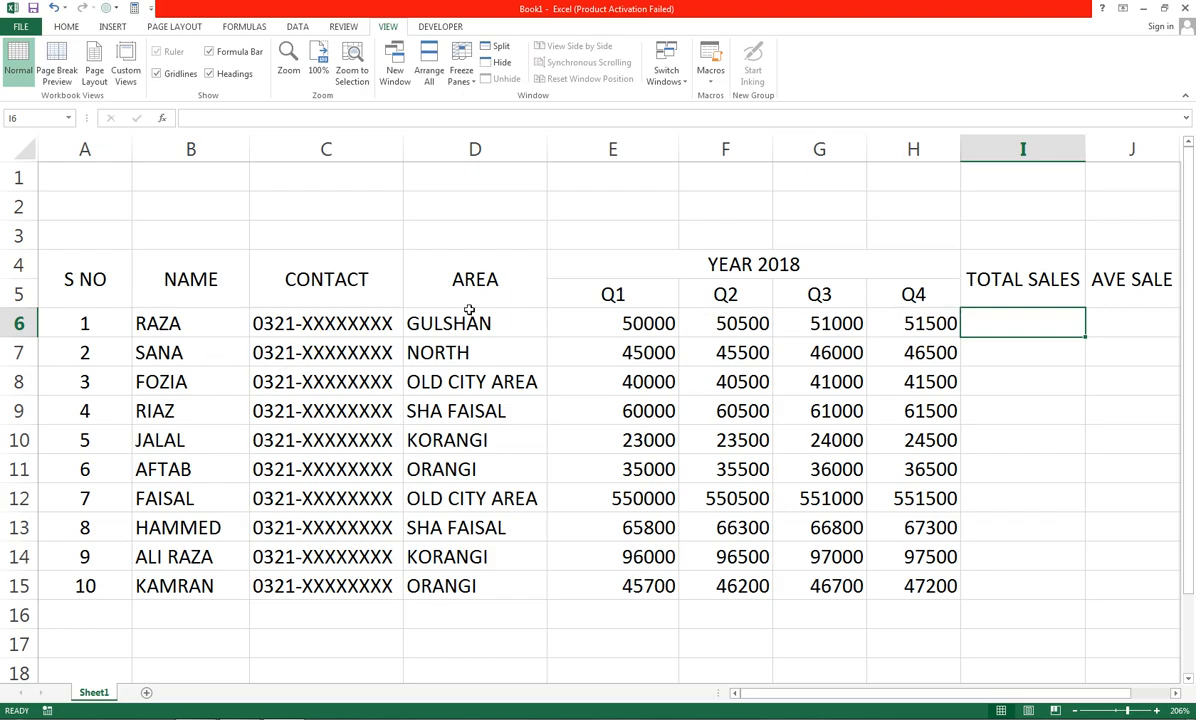
{"action": "left_click", "coordinate": [66, 26]}
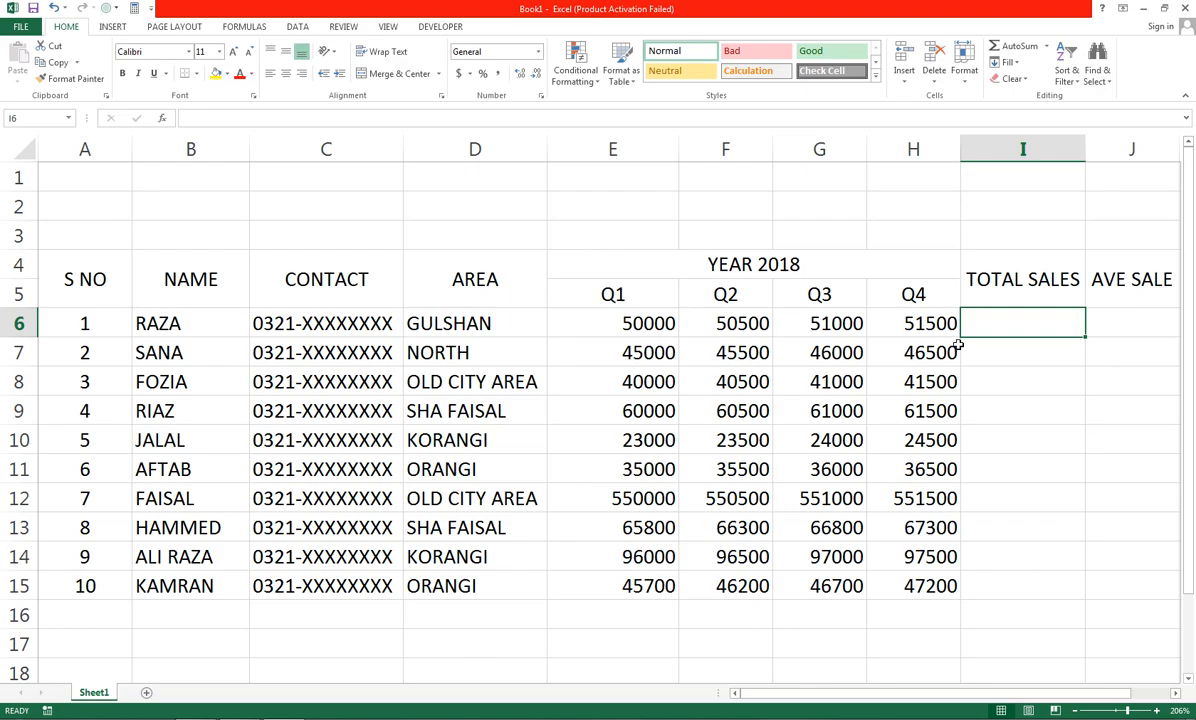
{"action": "type", "text": "=SUM"}
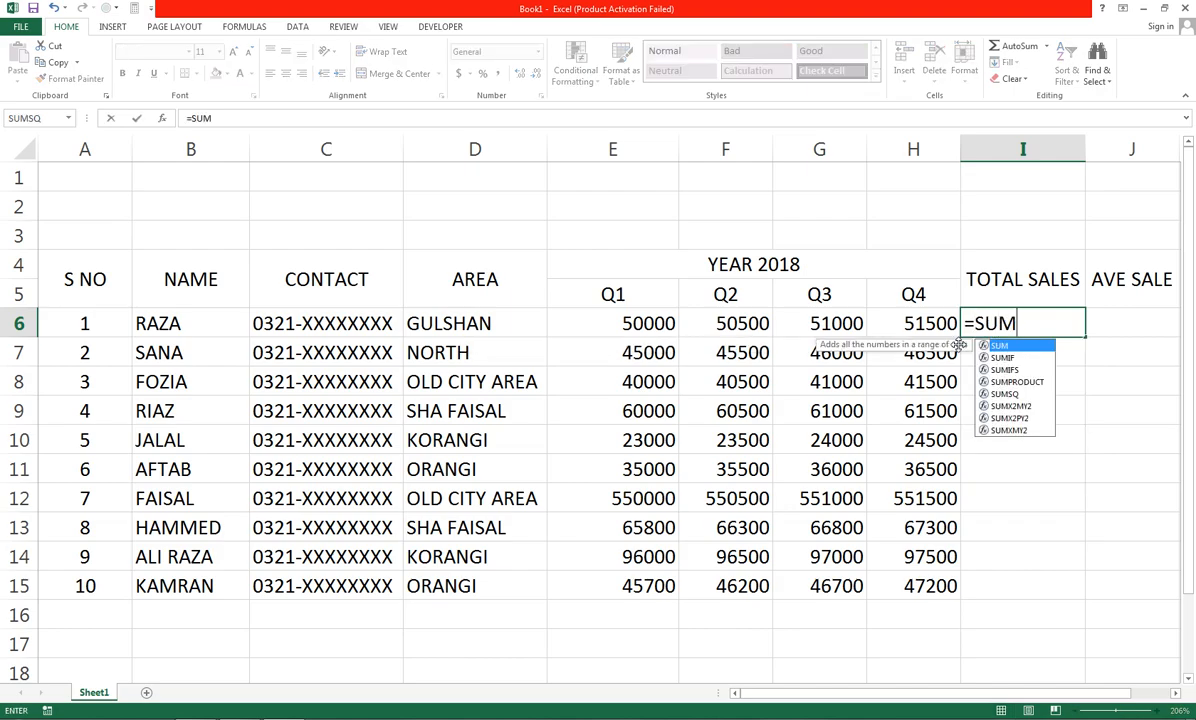
{"action": "type", "text": "("}
{"action": "left_click_drag", "start_coordinate": [915, 318], "coordinate": [651, 323]}
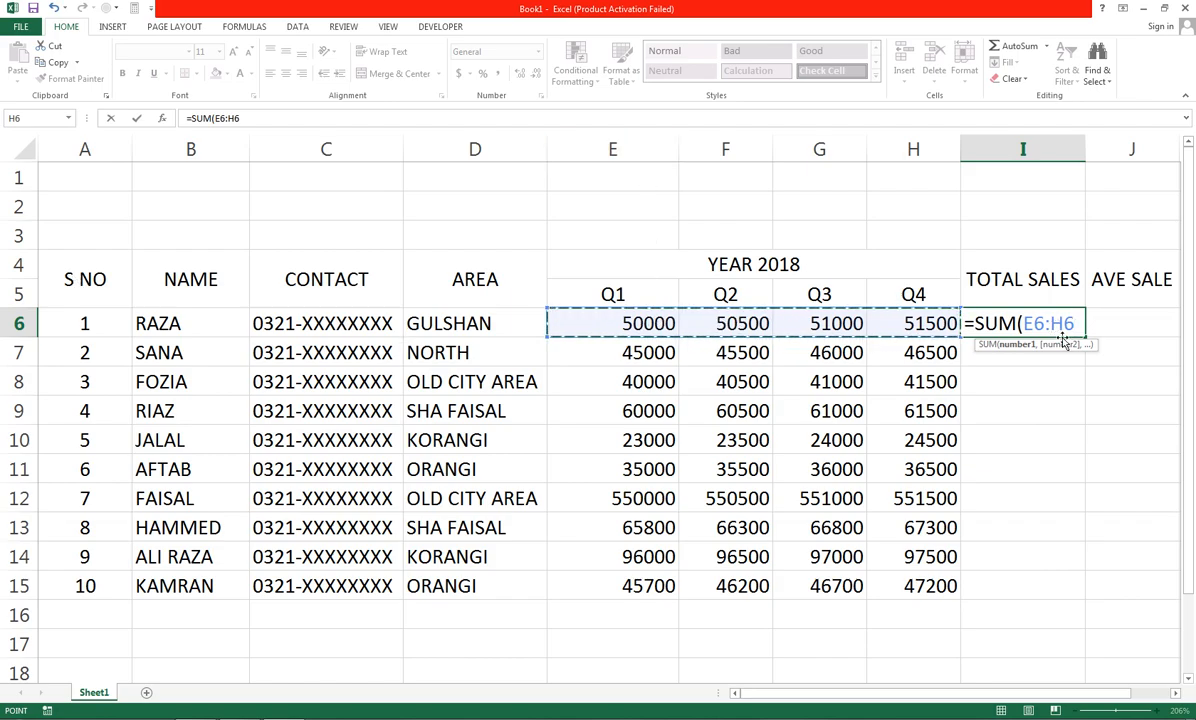
{"action": "type", "text": ")"}
{"action": "key", "text": "Return"}
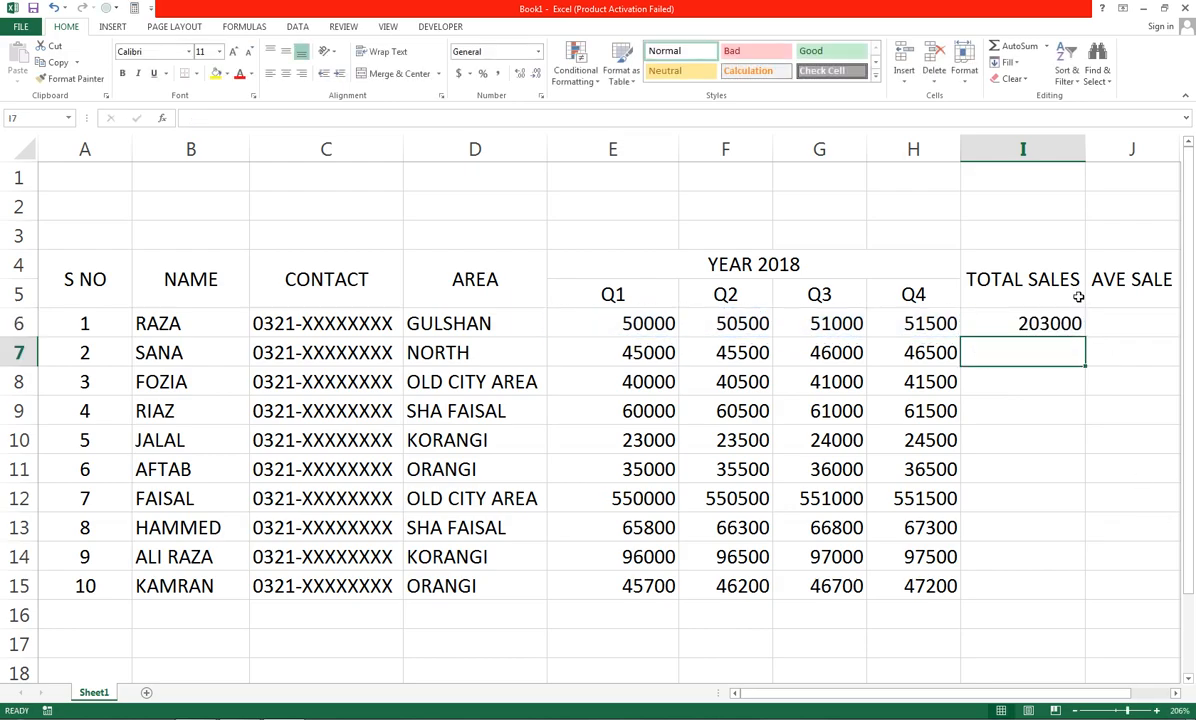
{"action": "left_click", "coordinate": [1057, 320]}
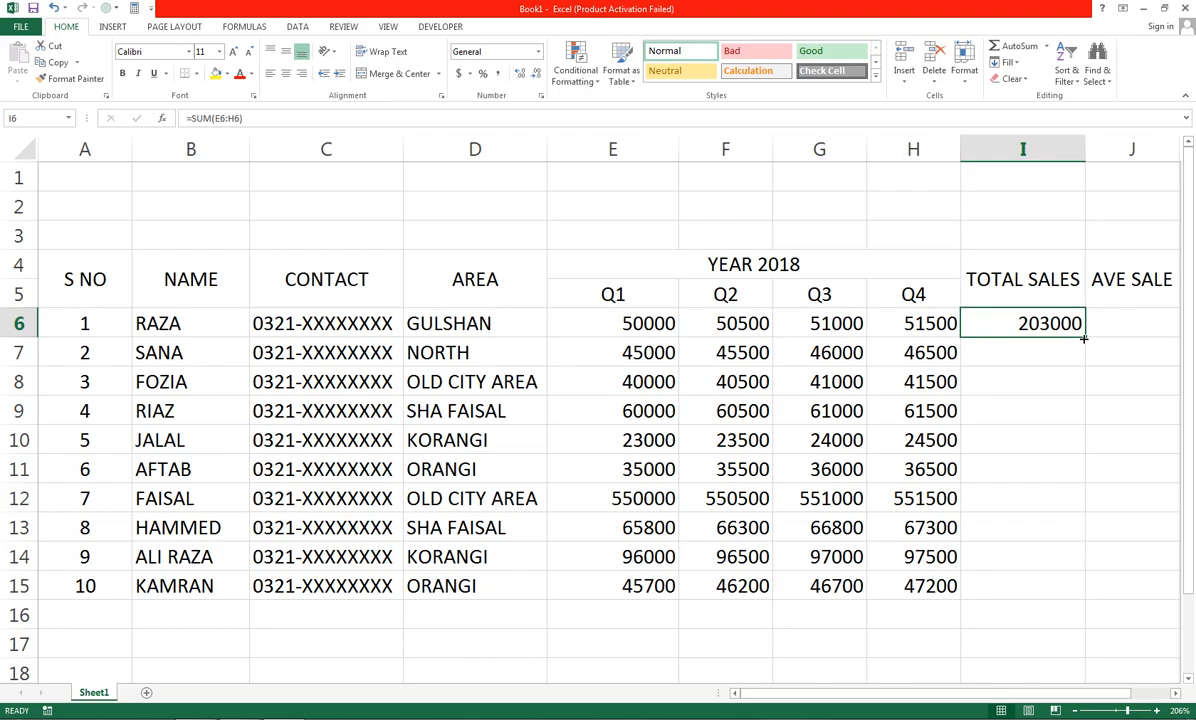
{"action": "left_click_drag", "start_coordinate": [1084, 340], "coordinate": [1068, 597]}
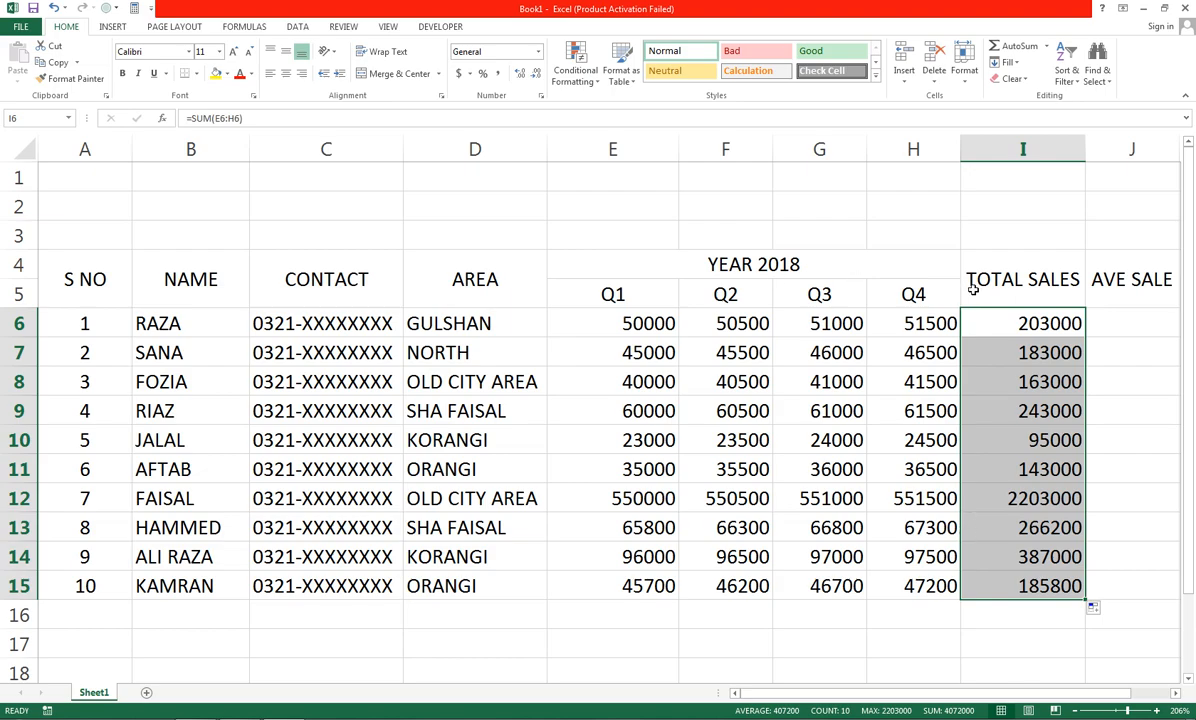
Average the four quarters in J6 with =AVERAGE(E6:H6), and fill the formula down to J15
{"action": "left_click", "coordinate": [1113, 325]}
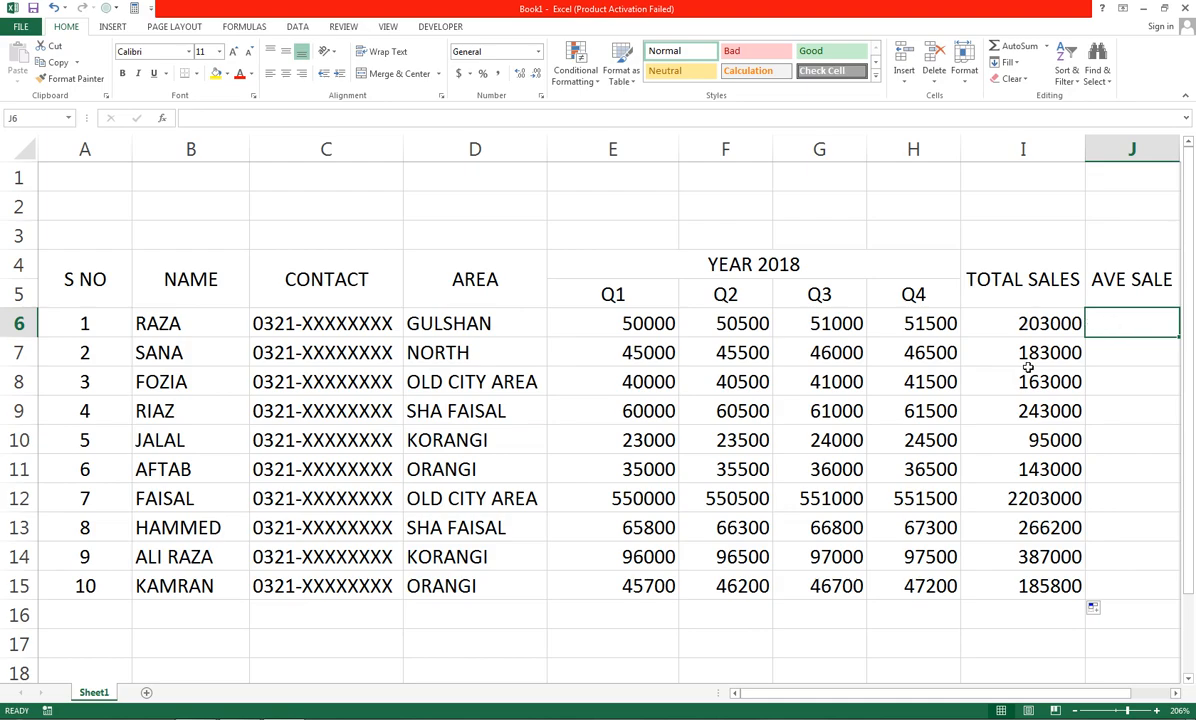
{"action": "type", "text": "=AV"}
{"action": "key", "text": "Down"}
{"action": "key", "text": "Tab"}
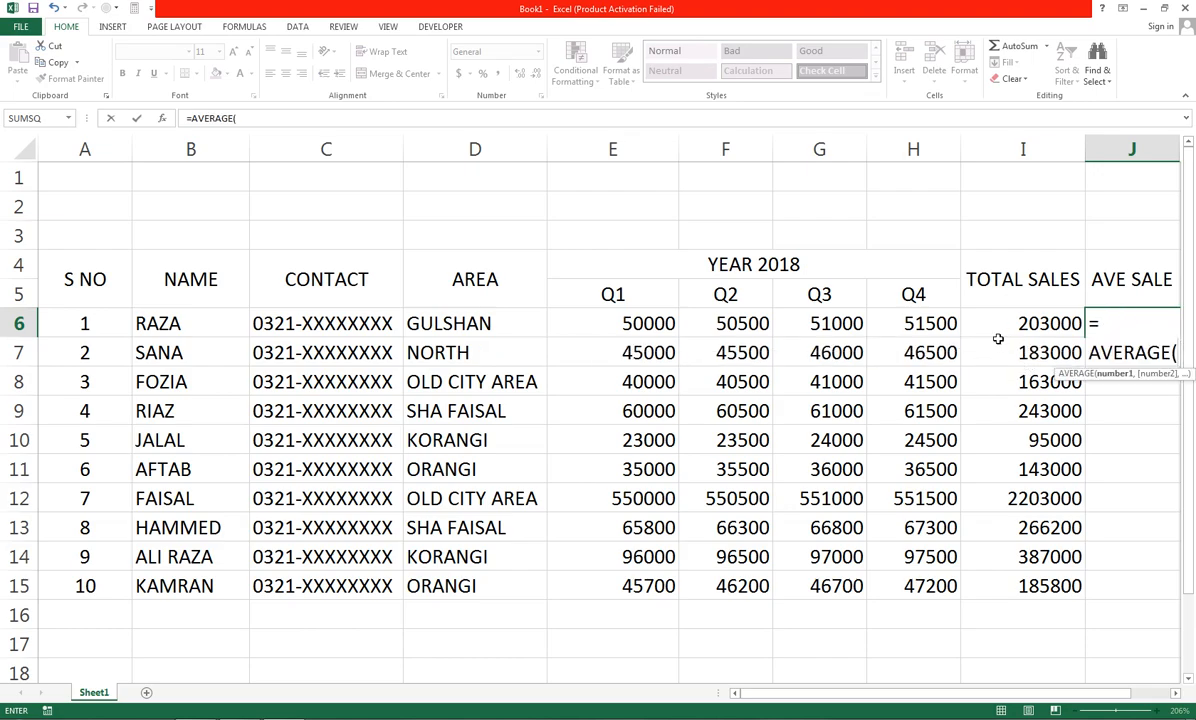
{"action": "left_click_drag", "start_coordinate": [955, 325], "coordinate": [666, 327]}
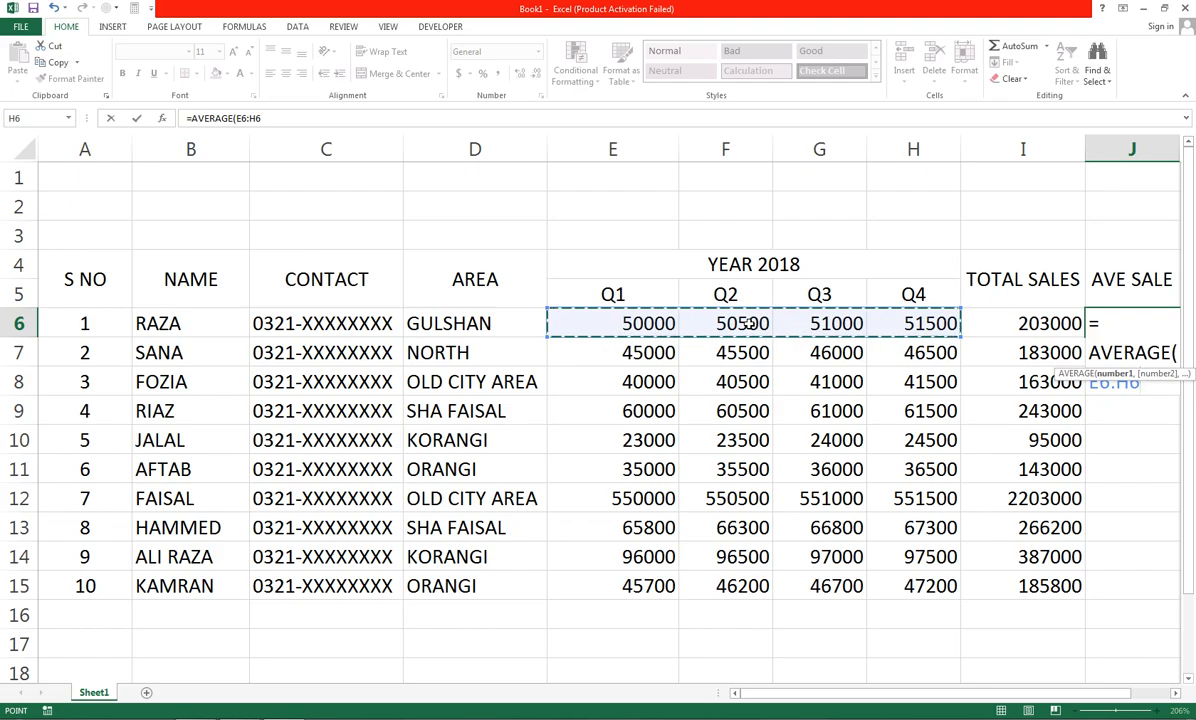
{"action": "type", "text": ")"}
{"action": "key", "text": "Return"}
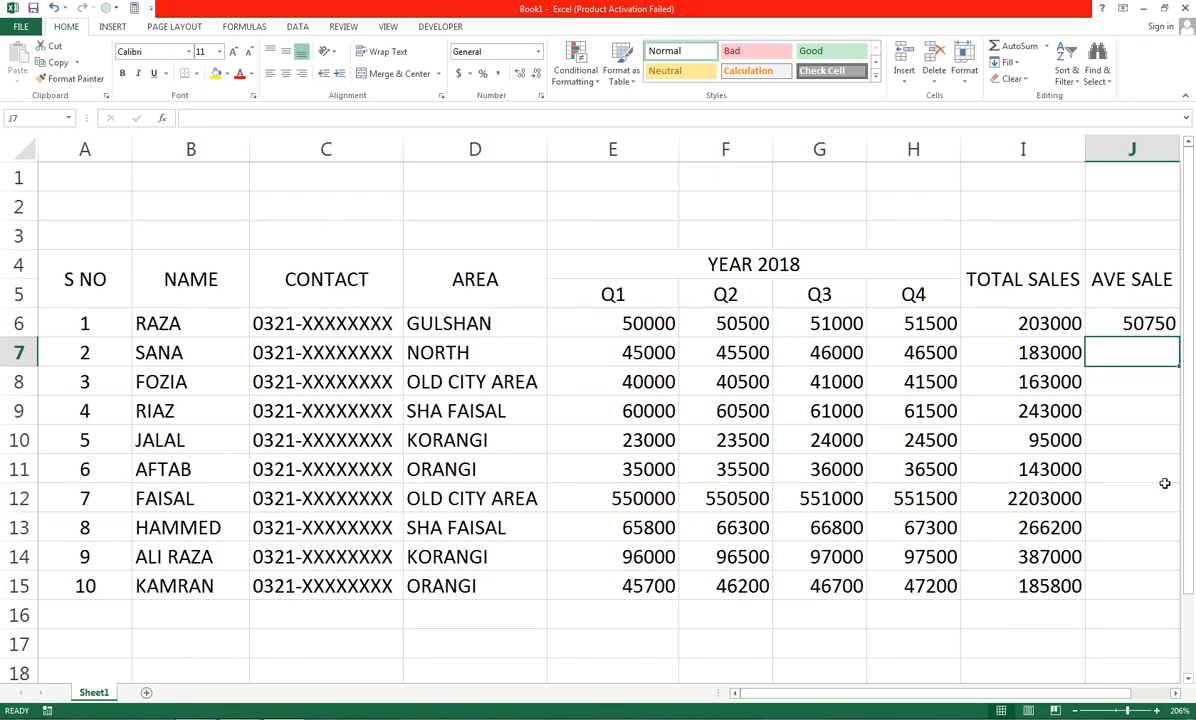
{"action": "left_click", "coordinate": [1150, 322]}
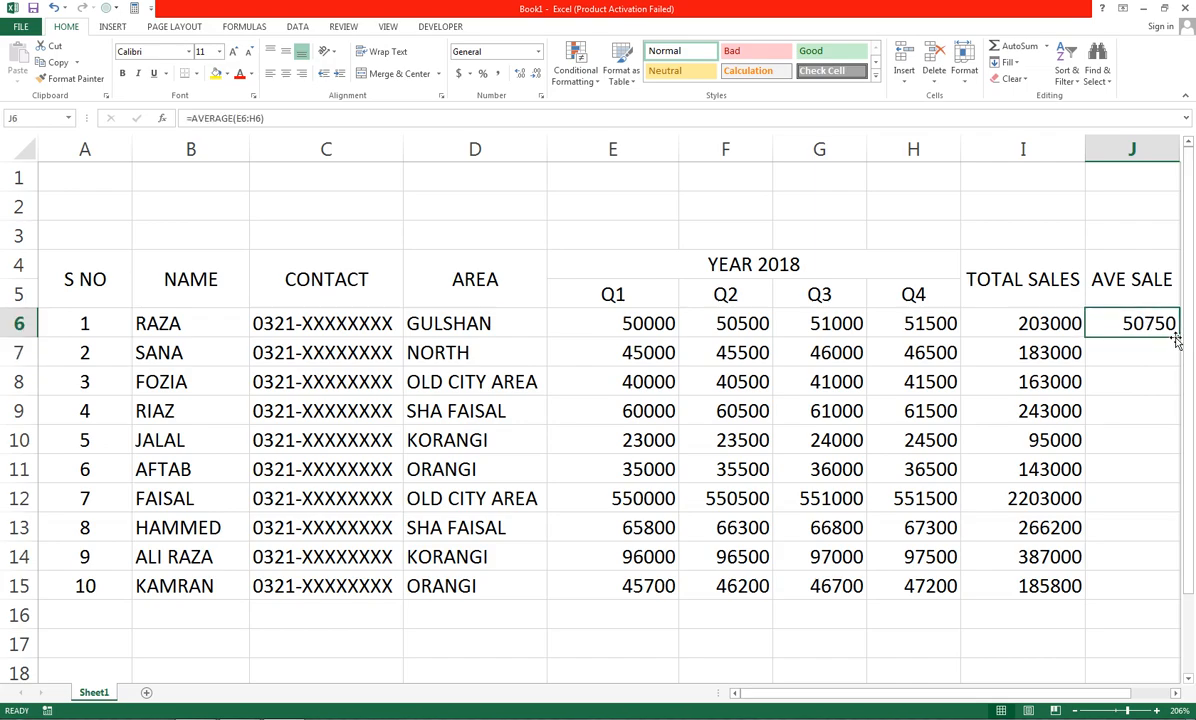
{"action": "left_click_drag", "start_coordinate": [1178, 340], "coordinate": [1161, 600]}
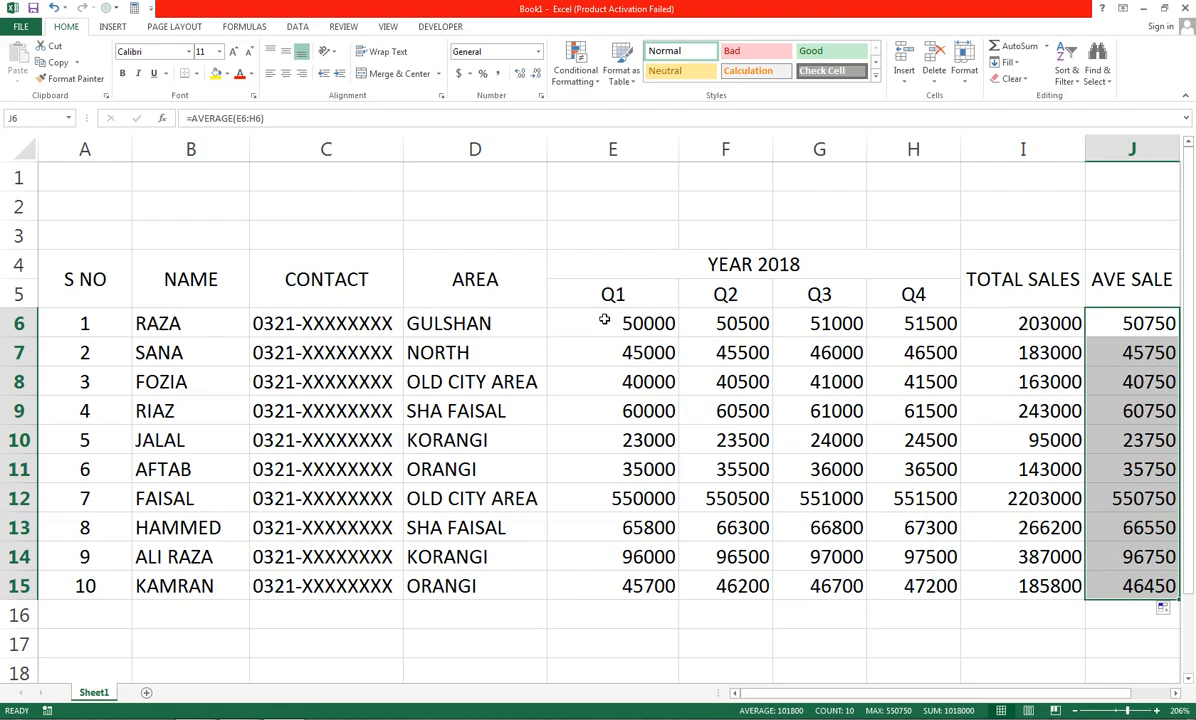
Apply the comma number format to all amounts, totals and averages in E6:J15
{"action": "left_click_drag", "start_coordinate": [622, 328], "coordinate": [1109, 580]}
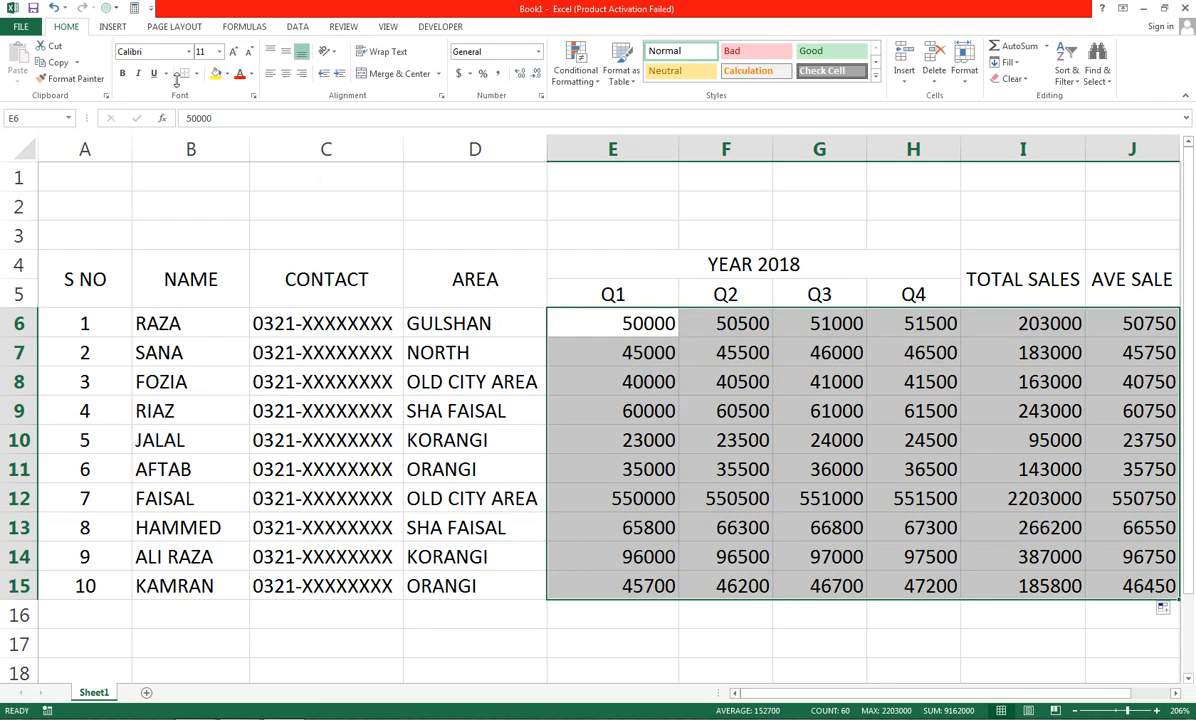
{"action": "left_click", "coordinate": [496, 80]}
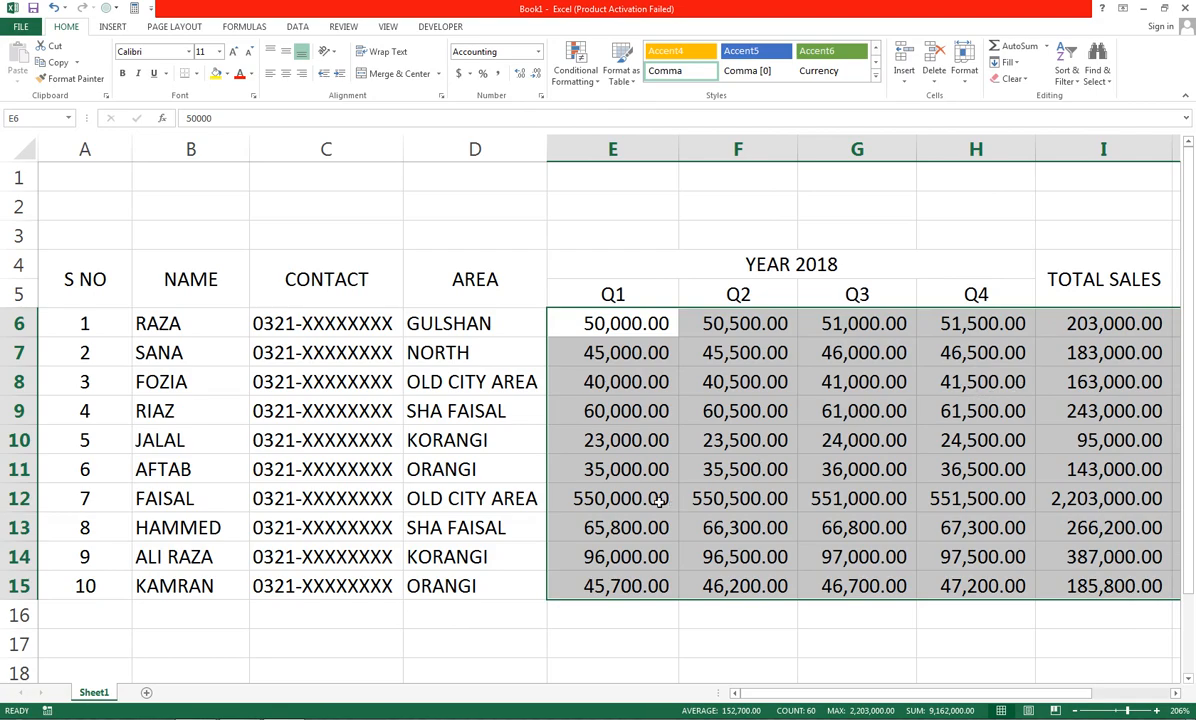
{"action": "left_click", "coordinate": [600, 612]}
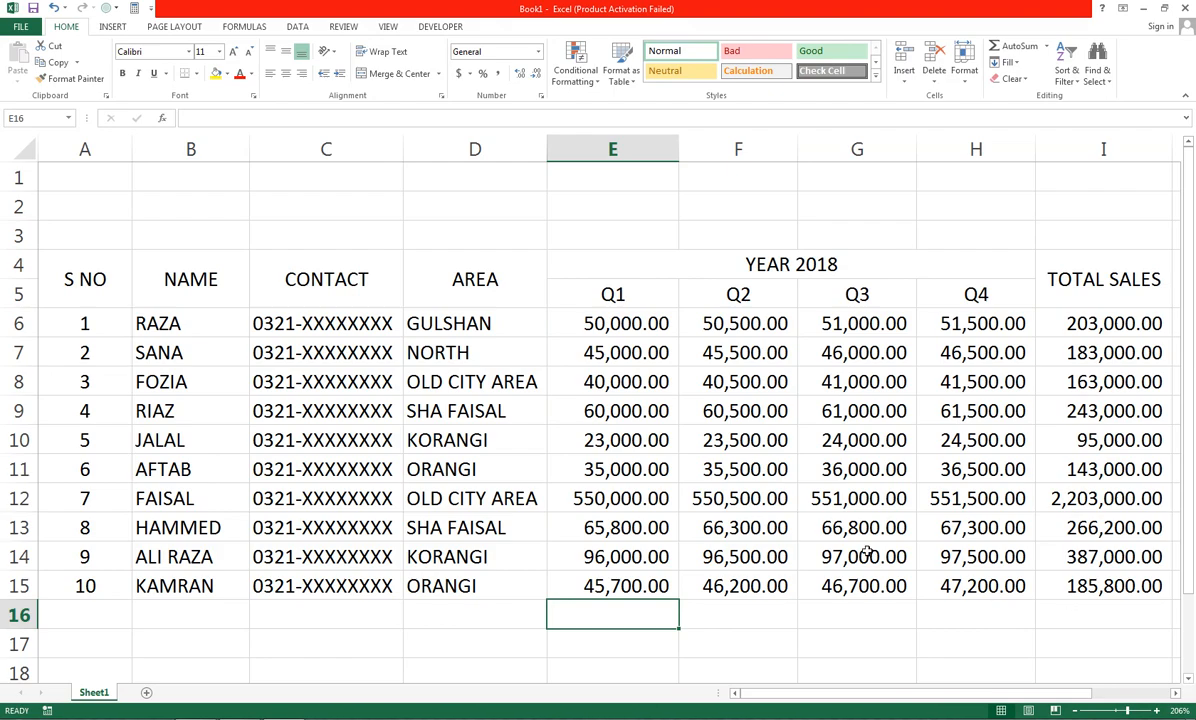
Zoom the sheet to the range A1:J17 so that the whole table fits the window
{"action": "left_click", "coordinate": [60, 172]}
{"action": "left_click_drag", "start_coordinate": [791, 451], "coordinate": [892, 636]}
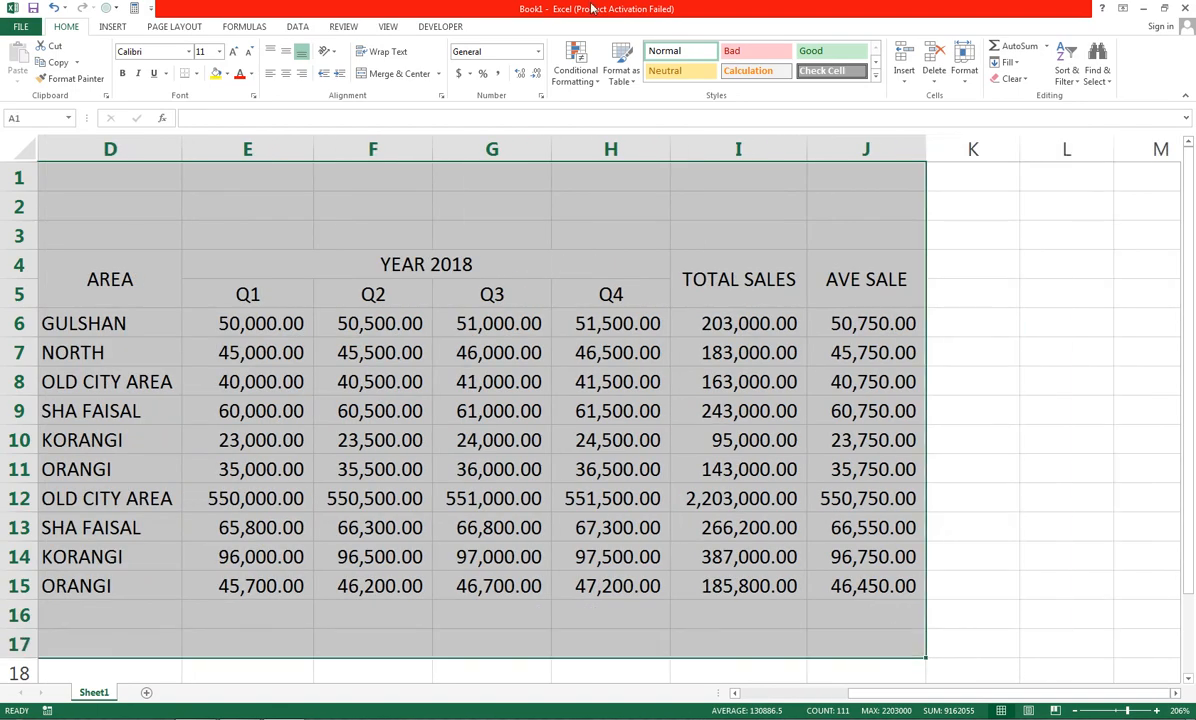
{"action": "left_click", "coordinate": [389, 27]}
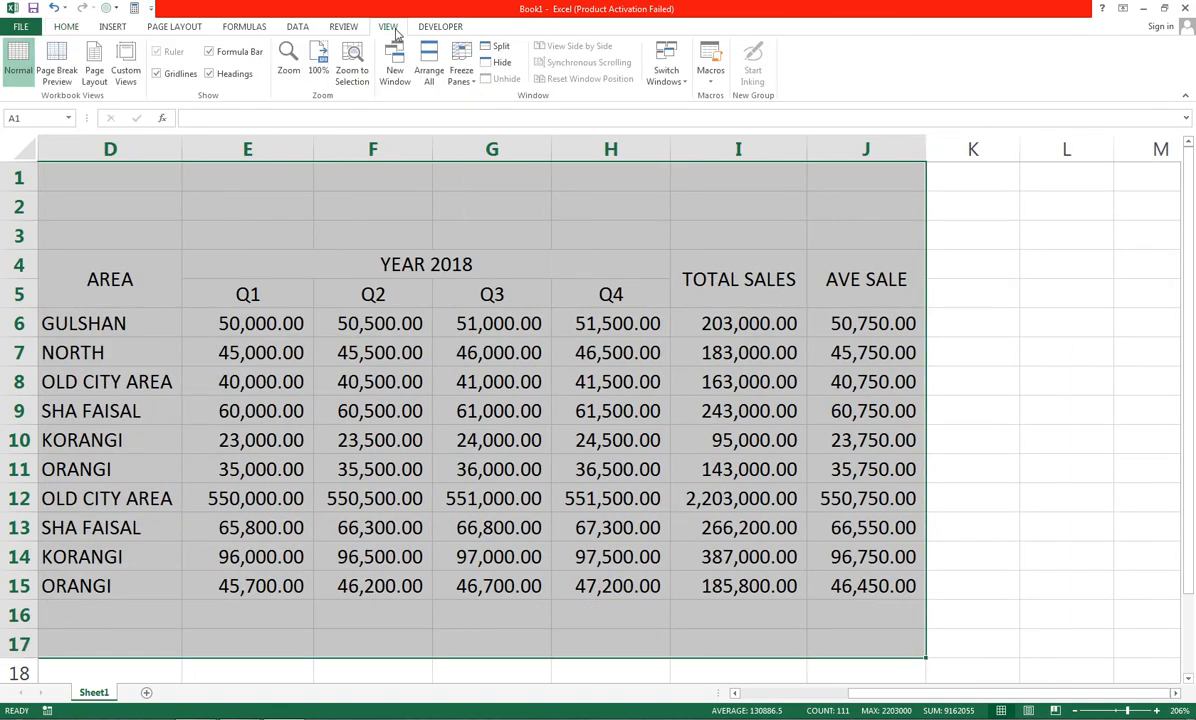
{"action": "left_click", "coordinate": [352, 65]}
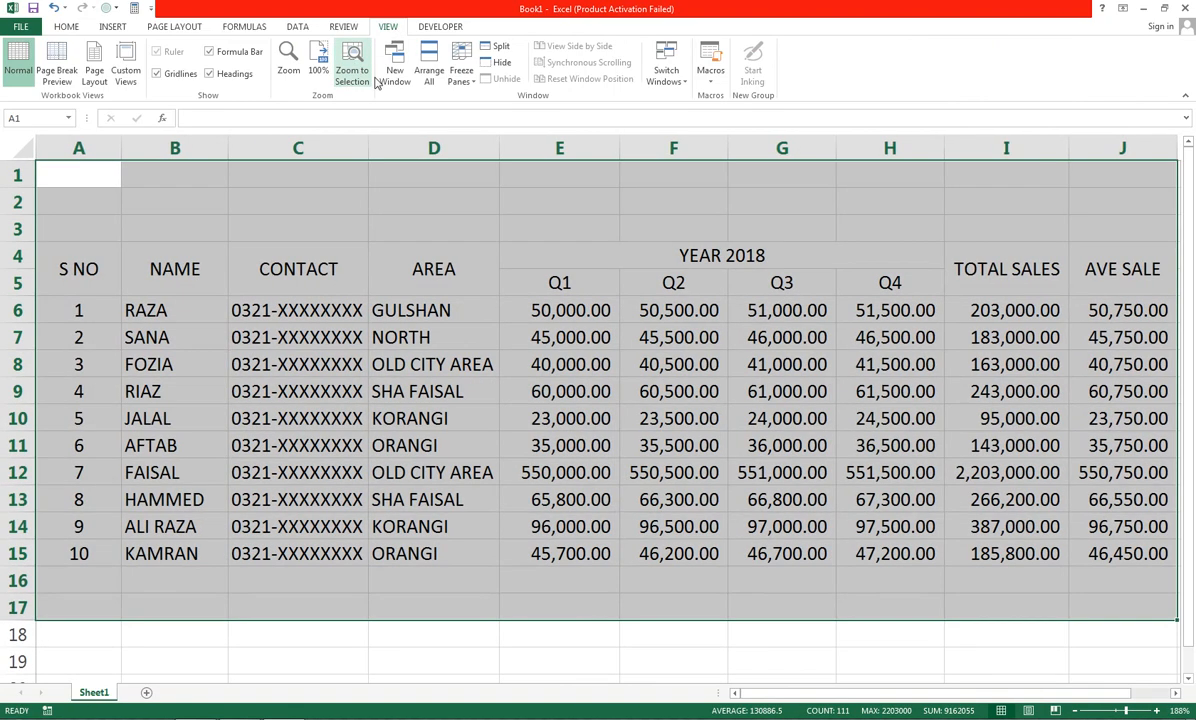
{"action": "left_click", "coordinate": [614, 406]}
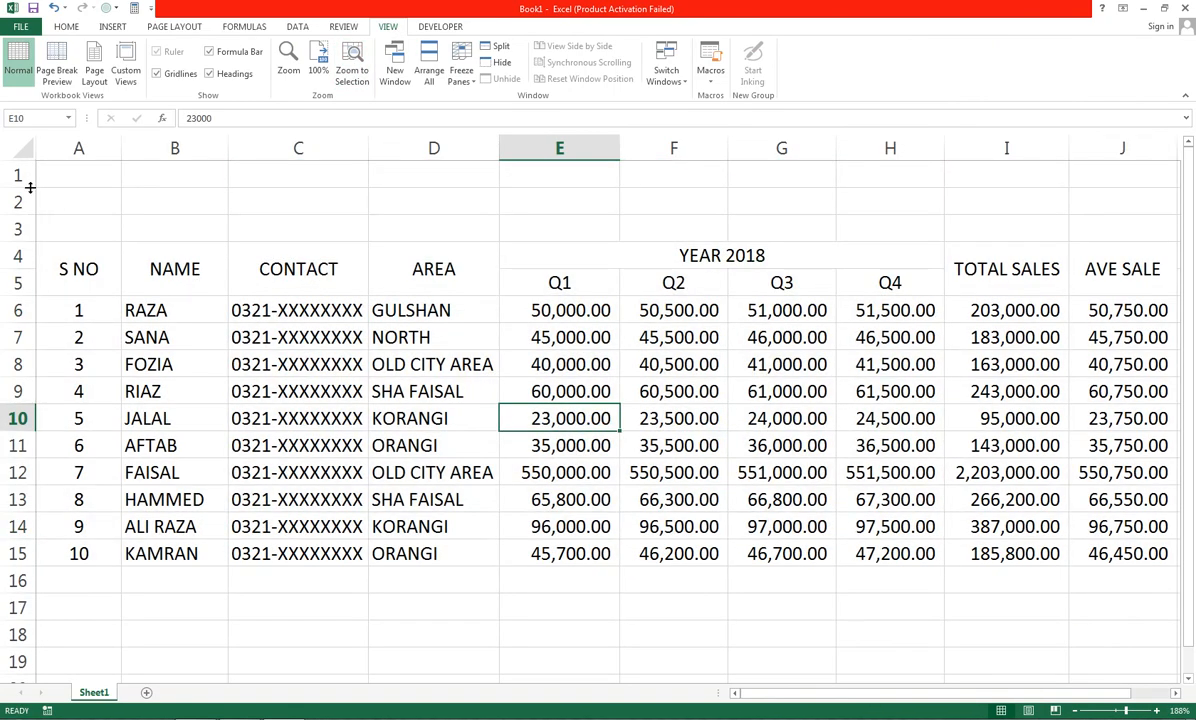
Insert one blank row at row 2, above the table
{"action": "left_click", "coordinate": [20, 201]}
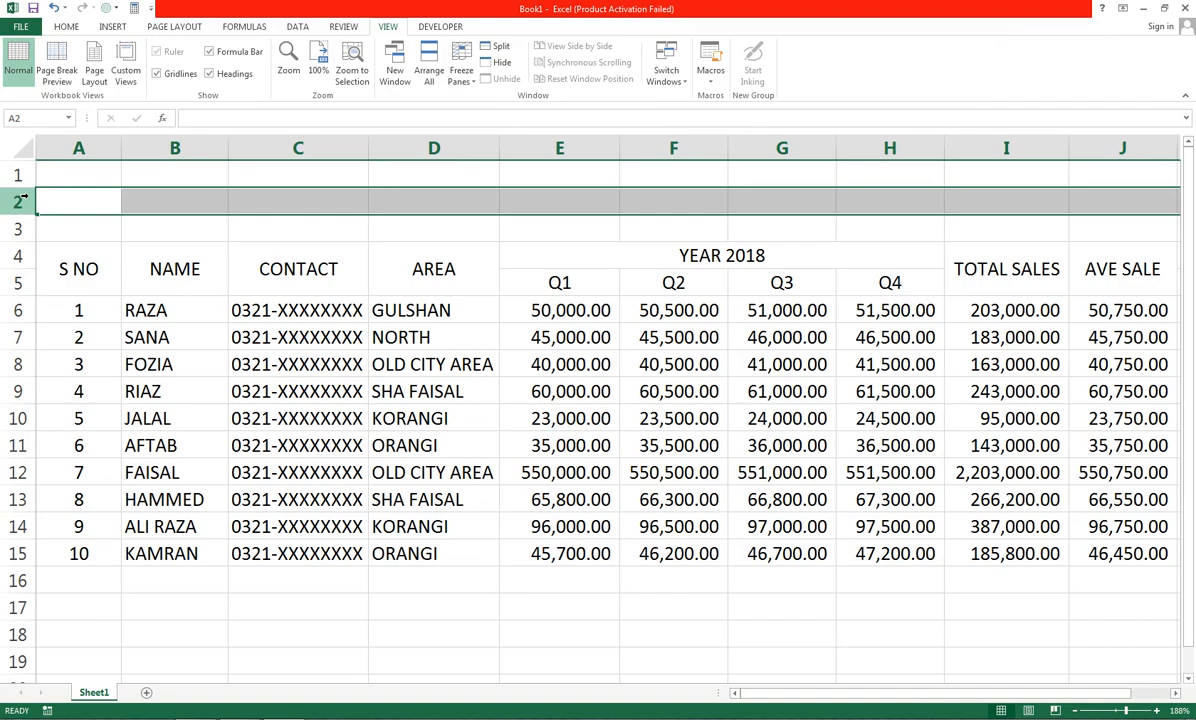
{"action": "key", "text": "ctrl+shift+plus"}
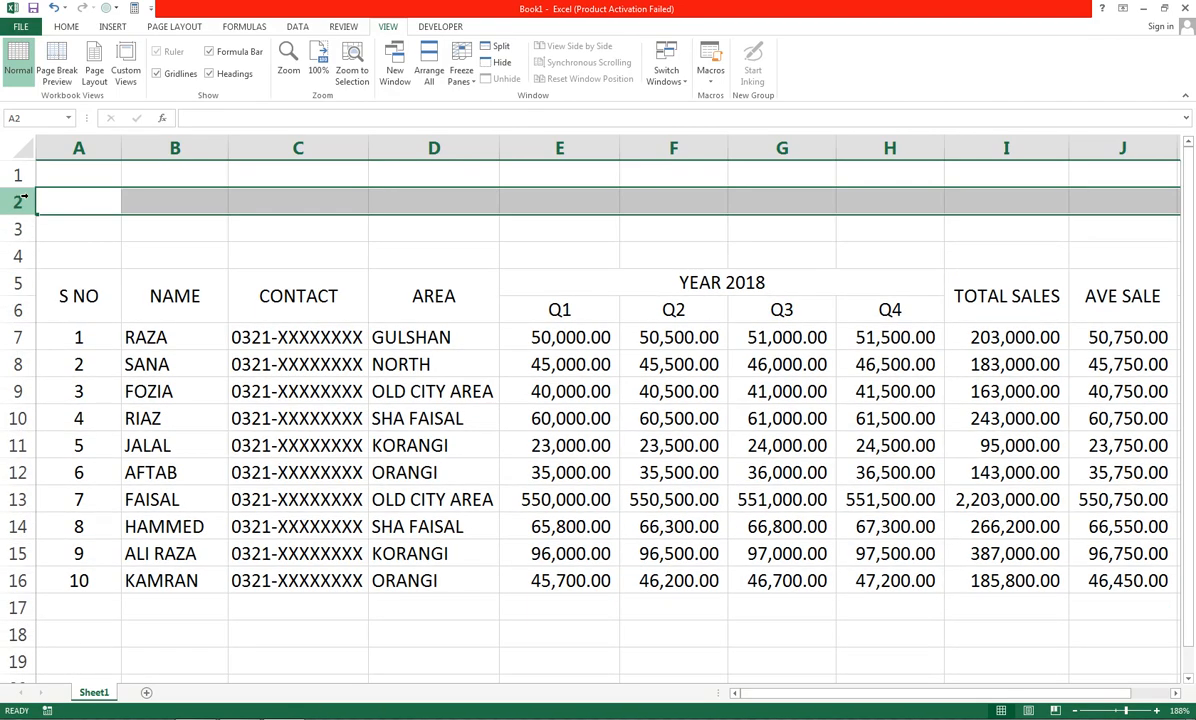
{"action": "left_click", "coordinate": [481, 606]}
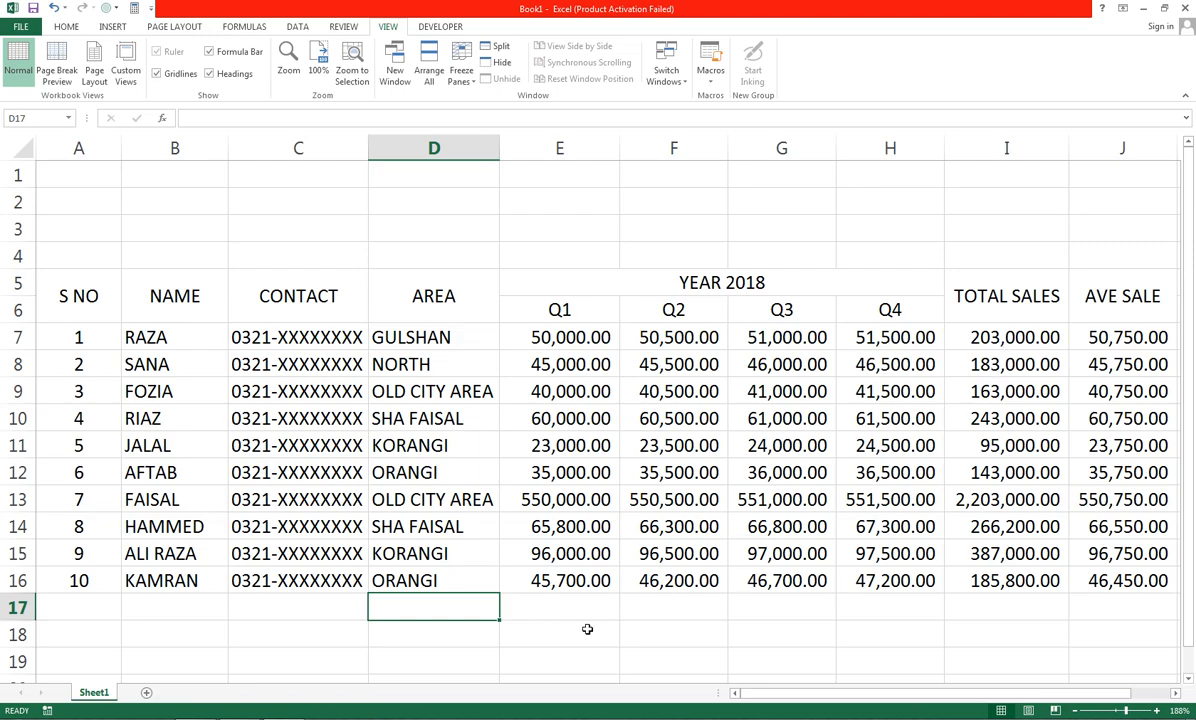
Total the Q1 amounts in E17 with =SUM(E7:E16), fit column E to it, and fill the formula across to J17
{"action": "left_click", "coordinate": [551, 603]}
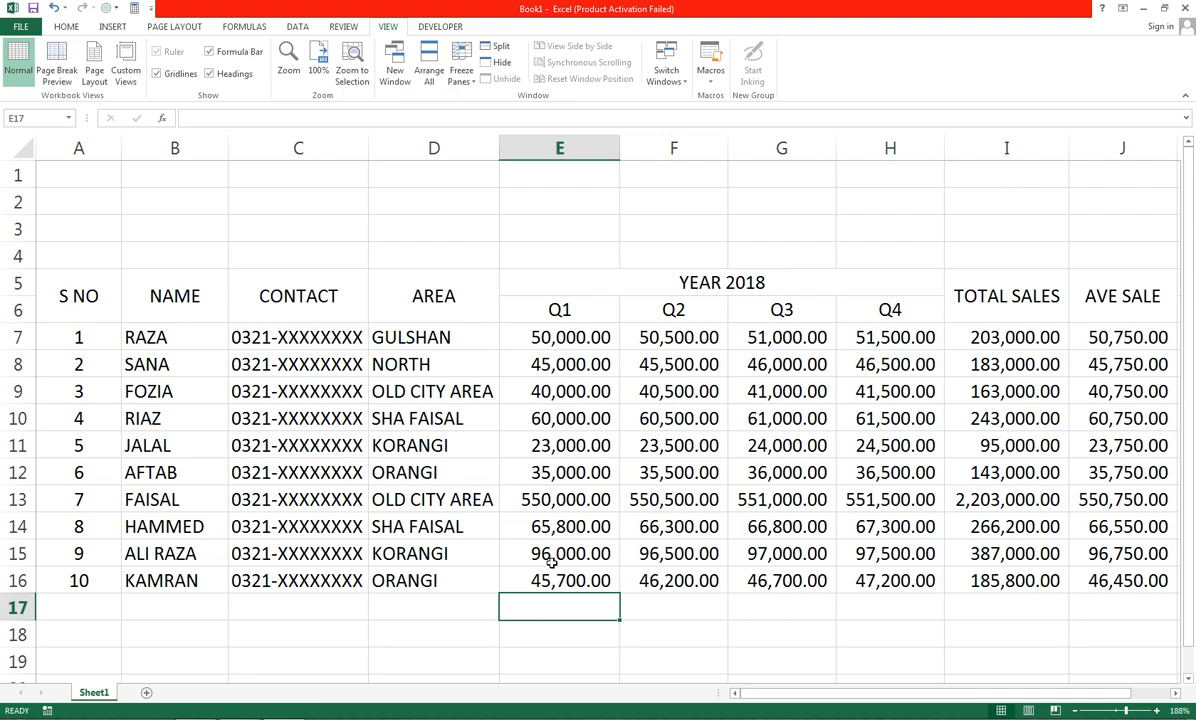
{"action": "key", "text": "alt+equal"}
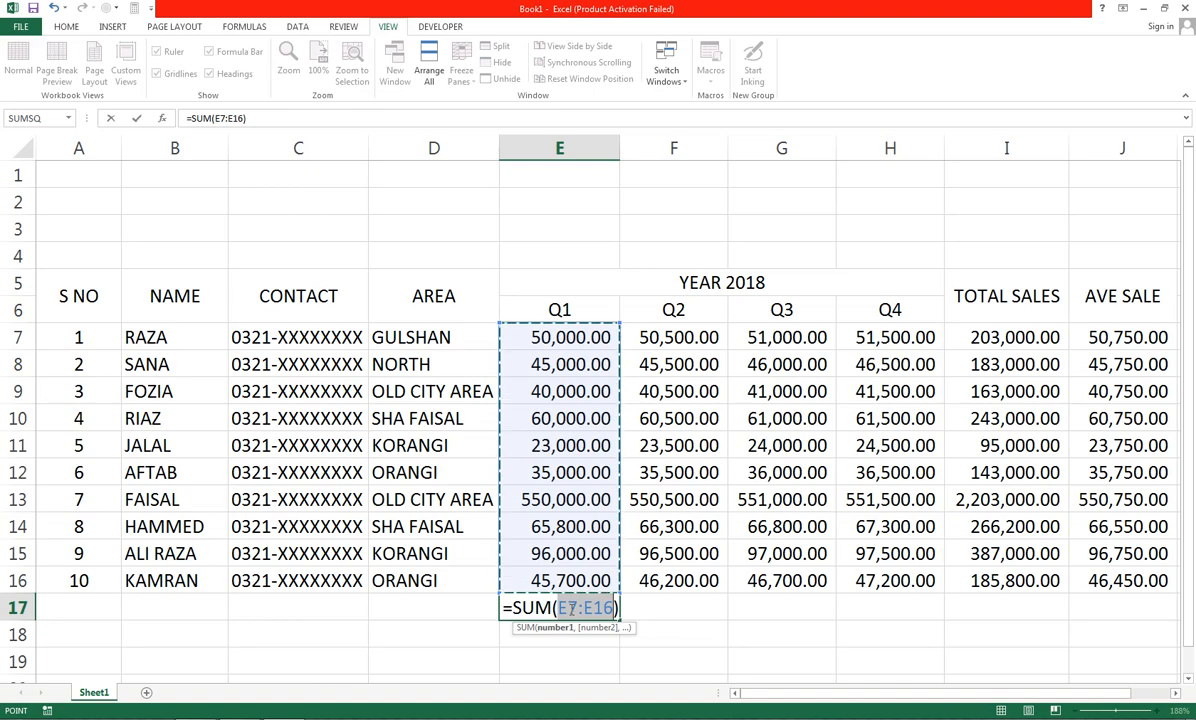
{"action": "key", "text": "Return"}
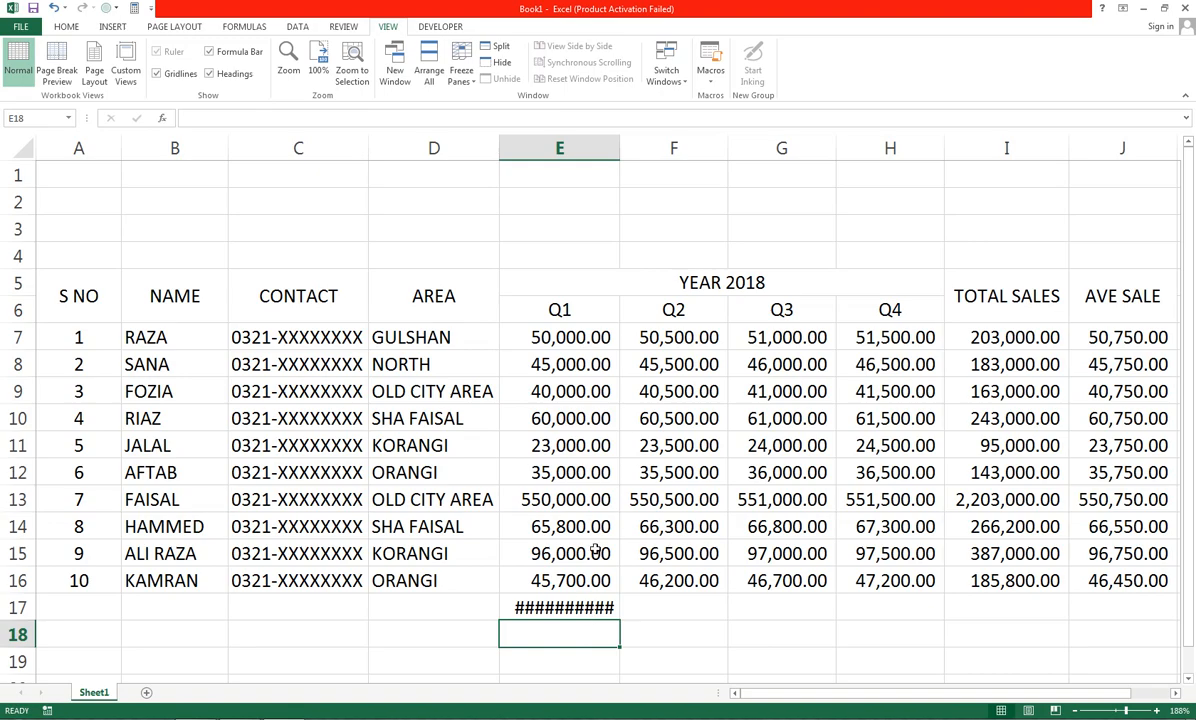
{"action": "double_click", "coordinate": [620, 153]}
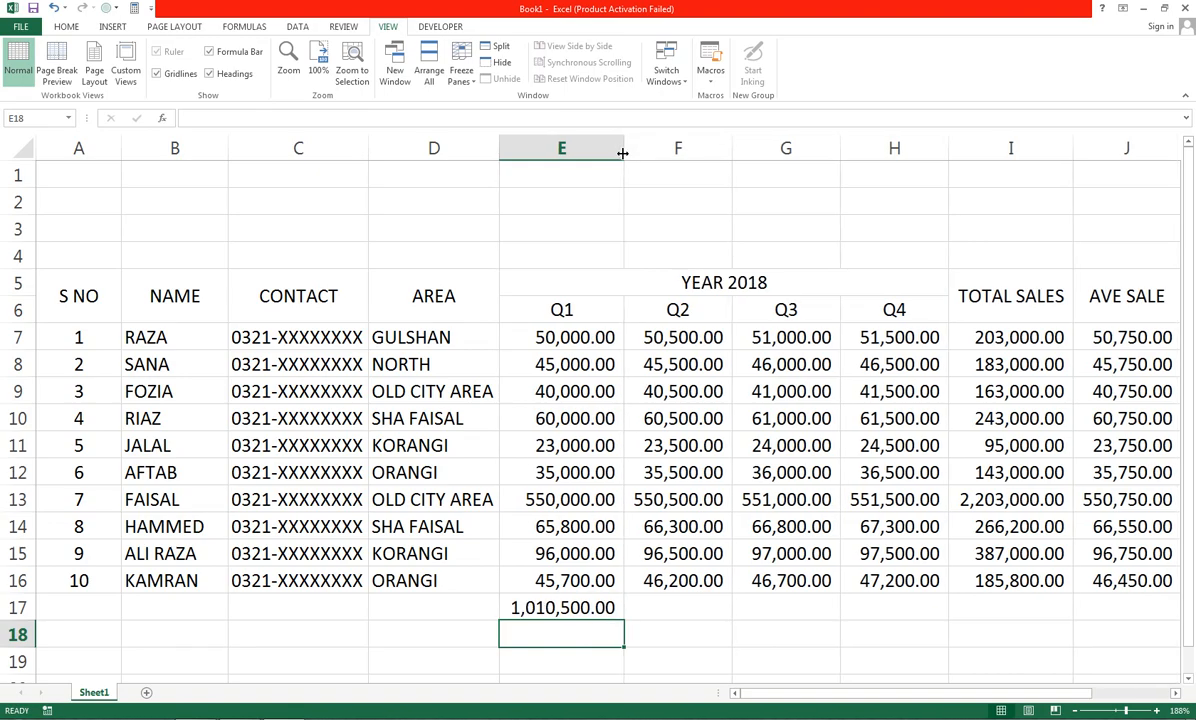
{"action": "left_click", "coordinate": [583, 607]}
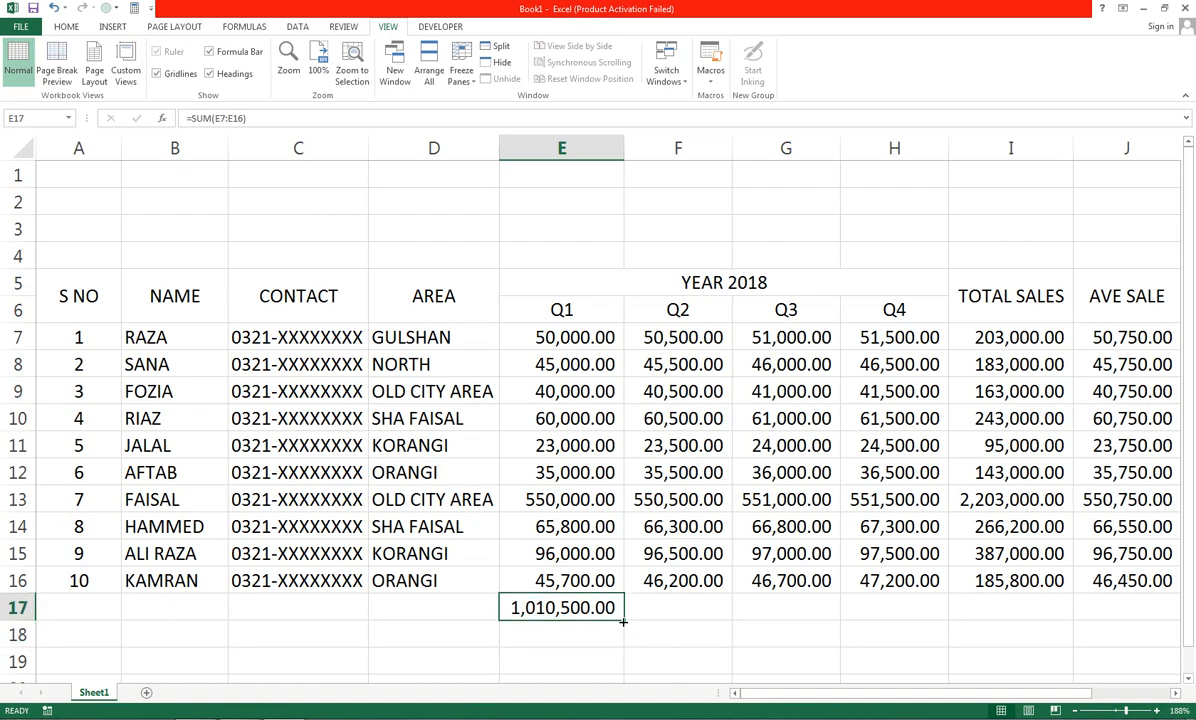
{"action": "left_click_drag", "start_coordinate": [623, 622], "coordinate": [1135, 620]}
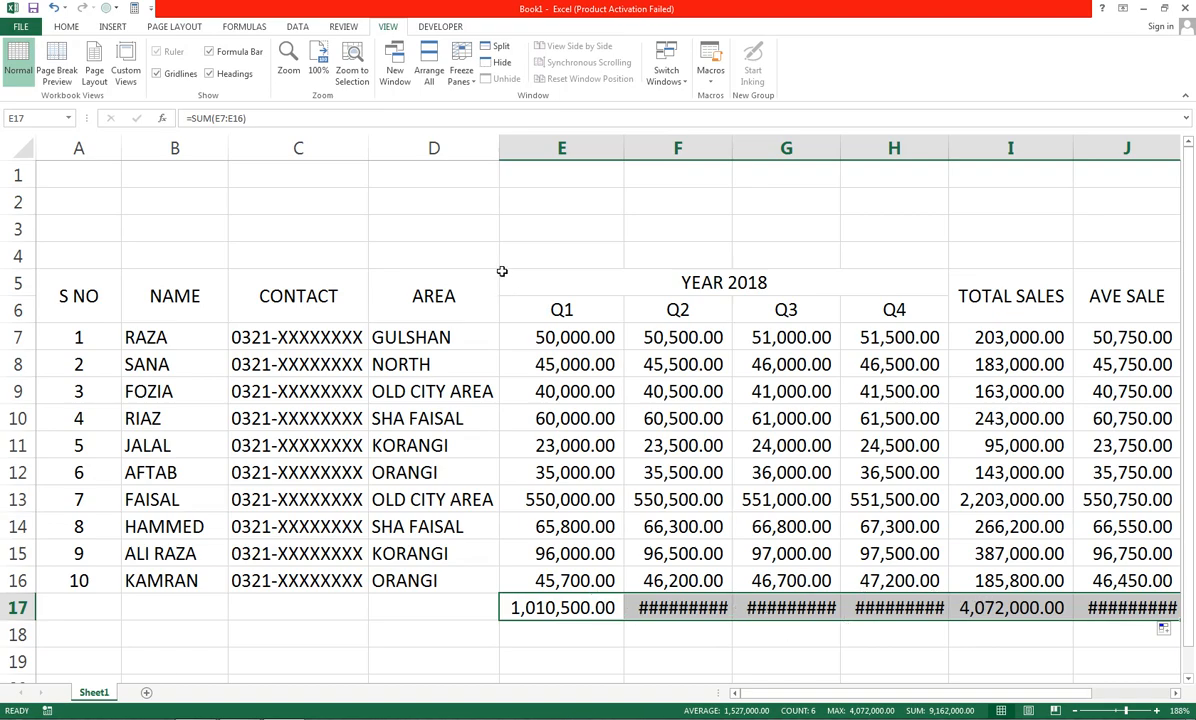
Format the totals in E17:J17 as bold, font size 10 and vertically middle-aligned
{"action": "left_click", "coordinate": [67, 31]}
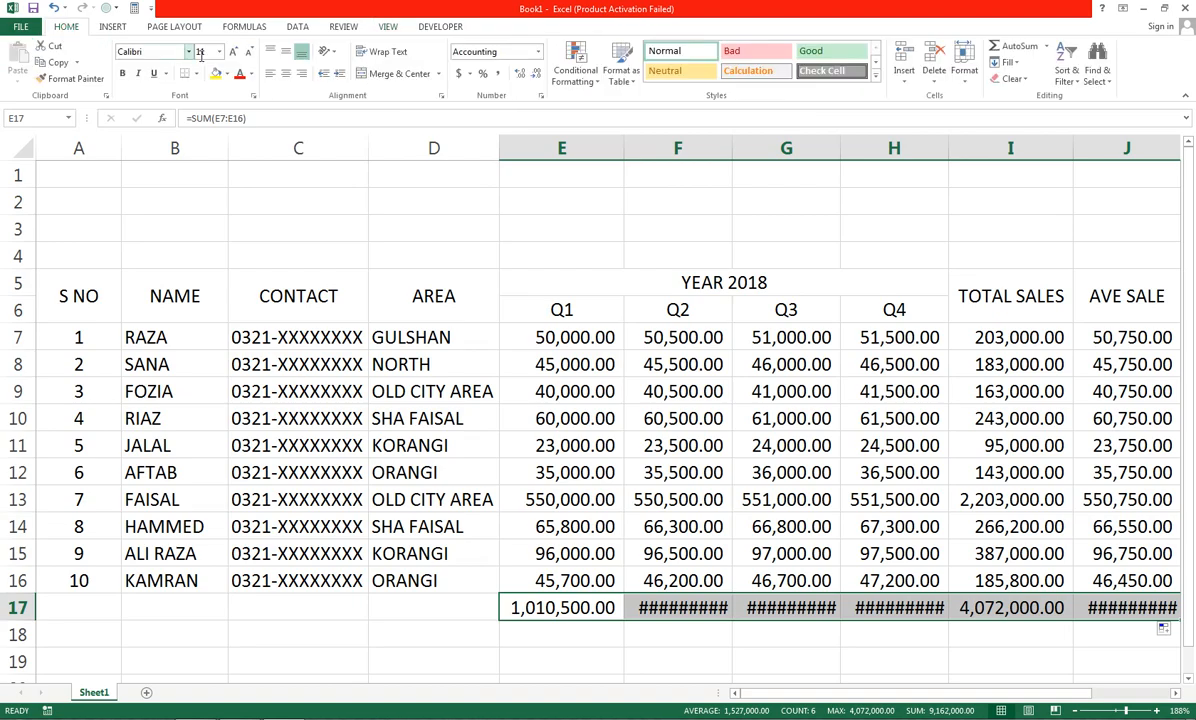
{"action": "left_click", "coordinate": [243, 56]}
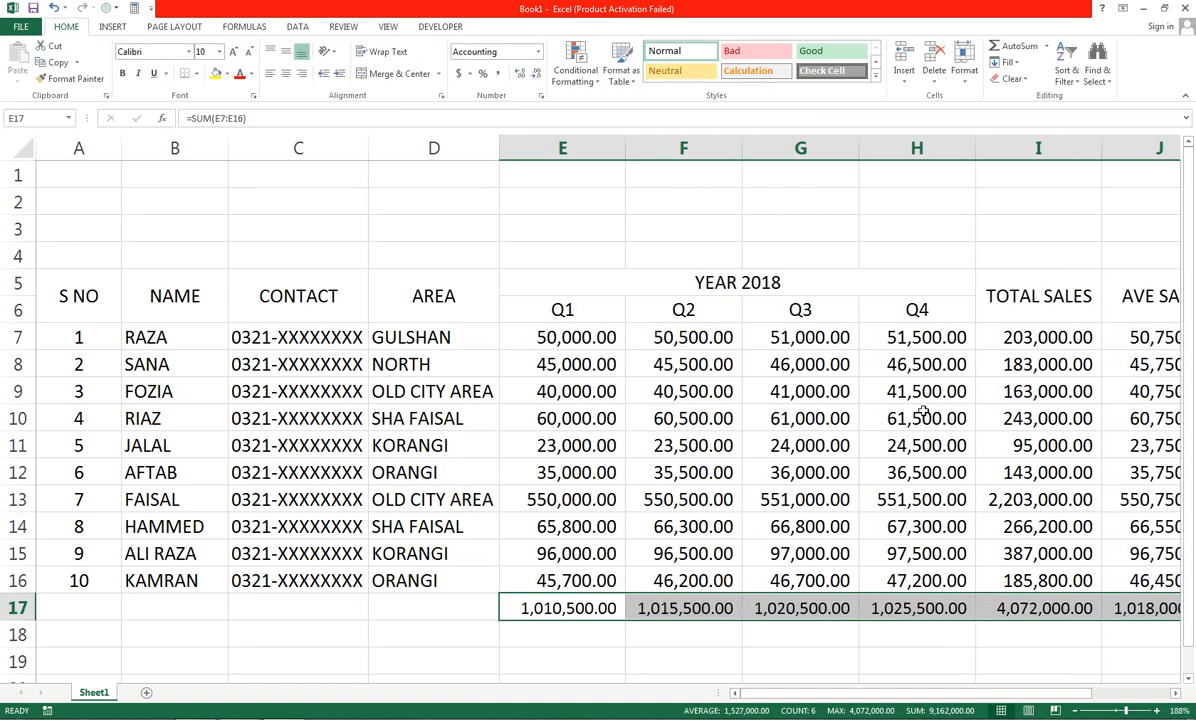
{"action": "left_click", "coordinate": [285, 51]}
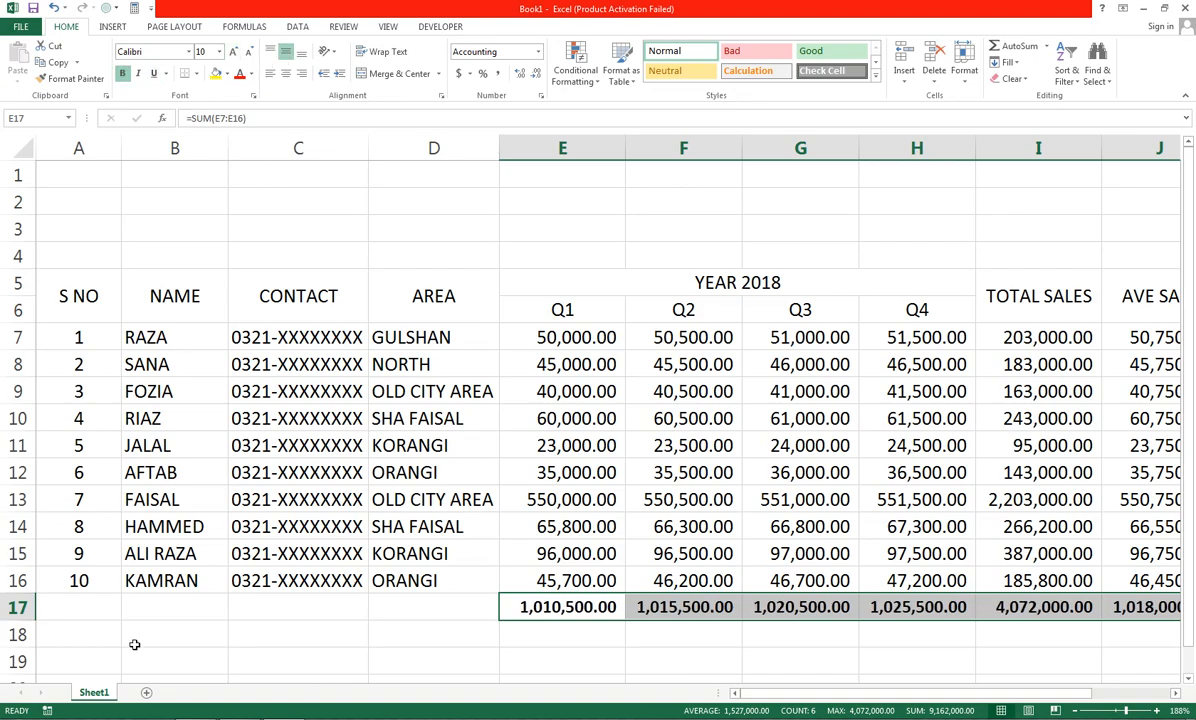
Merge and center A17:D17, and enter the label TOTAL in it
{"action": "left_click_drag", "start_coordinate": [99, 608], "coordinate": [436, 607]}
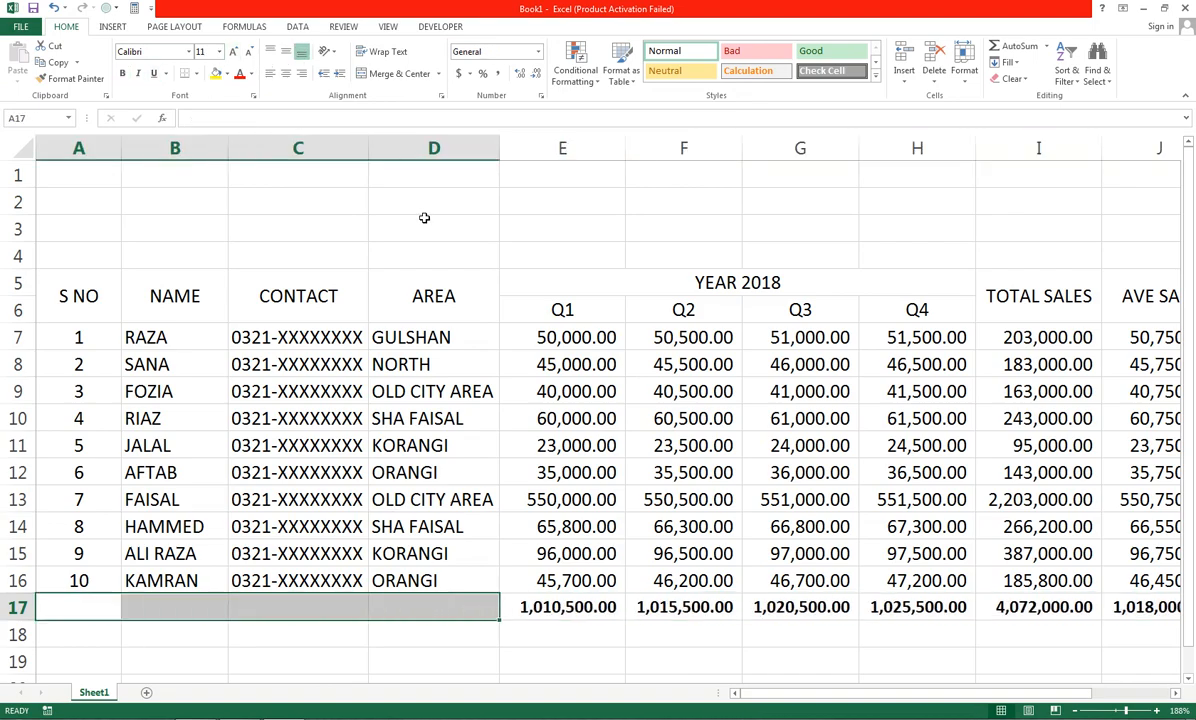
{"action": "left_click", "coordinate": [392, 74]}
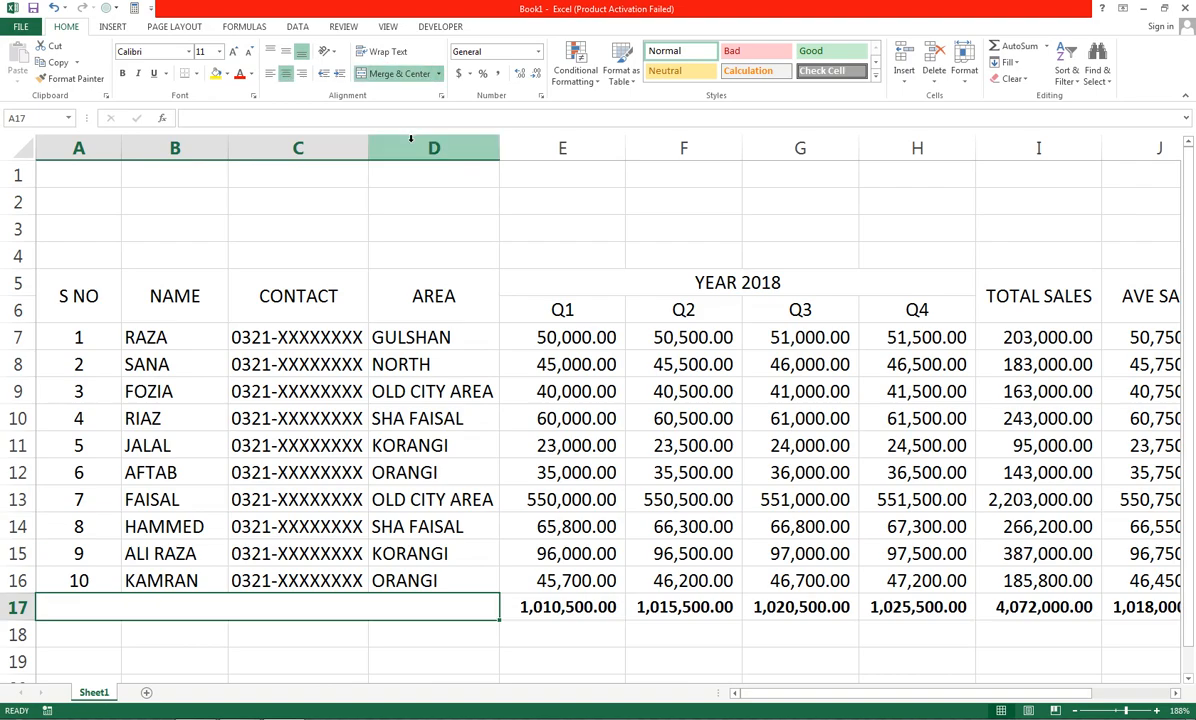
{"action": "type", "text": "TOT"}
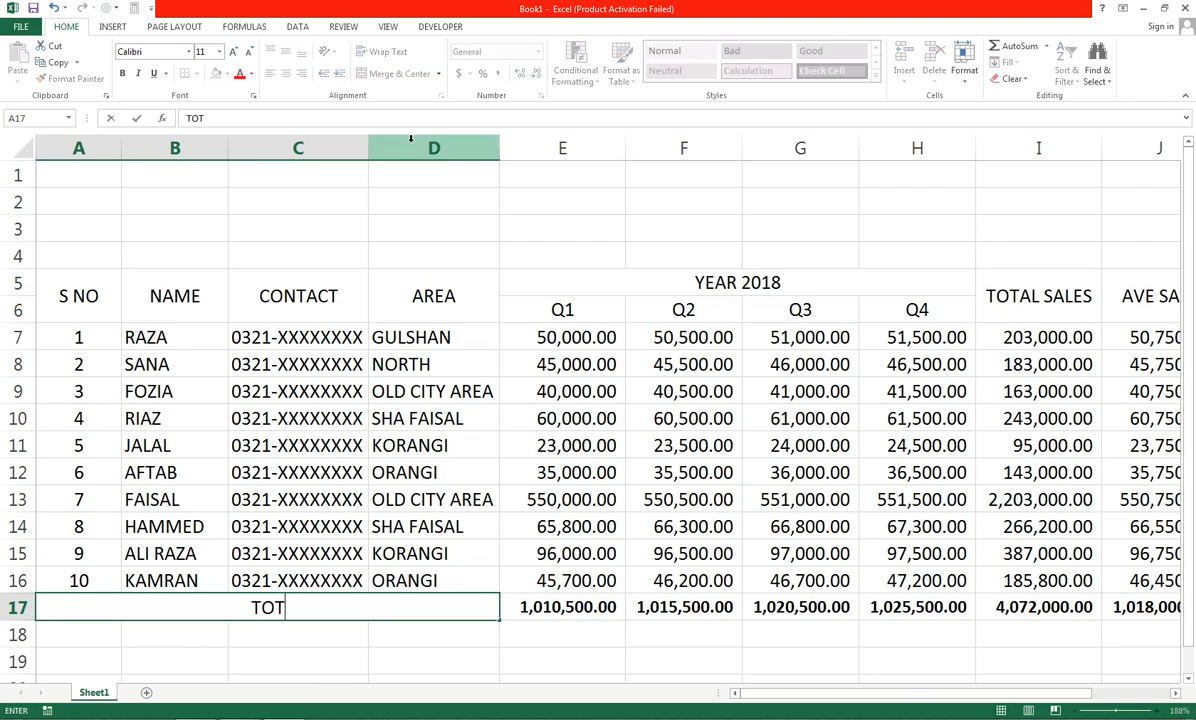
{"action": "type", "text": "AL"}
{"action": "left_click", "coordinate": [614, 283]}
Give the merged TOTAL cell a black fill and white text
{"action": "left_click", "coordinate": [438, 601]}
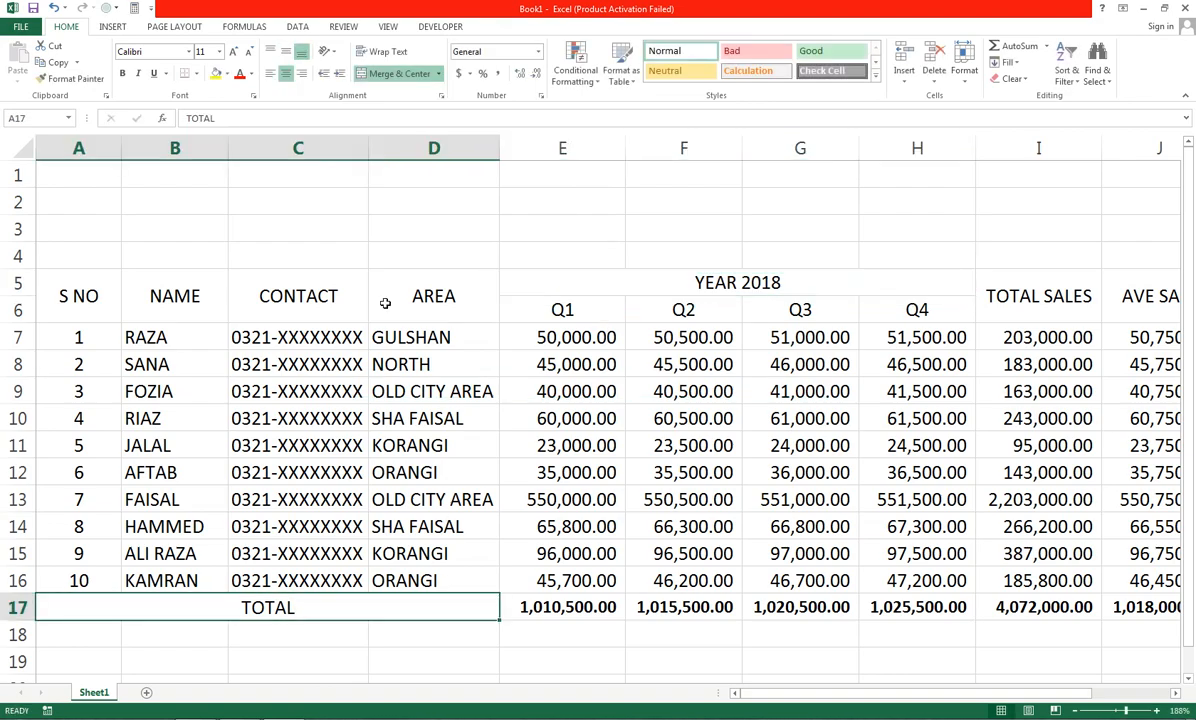
{"action": "left_click", "coordinate": [229, 76]}
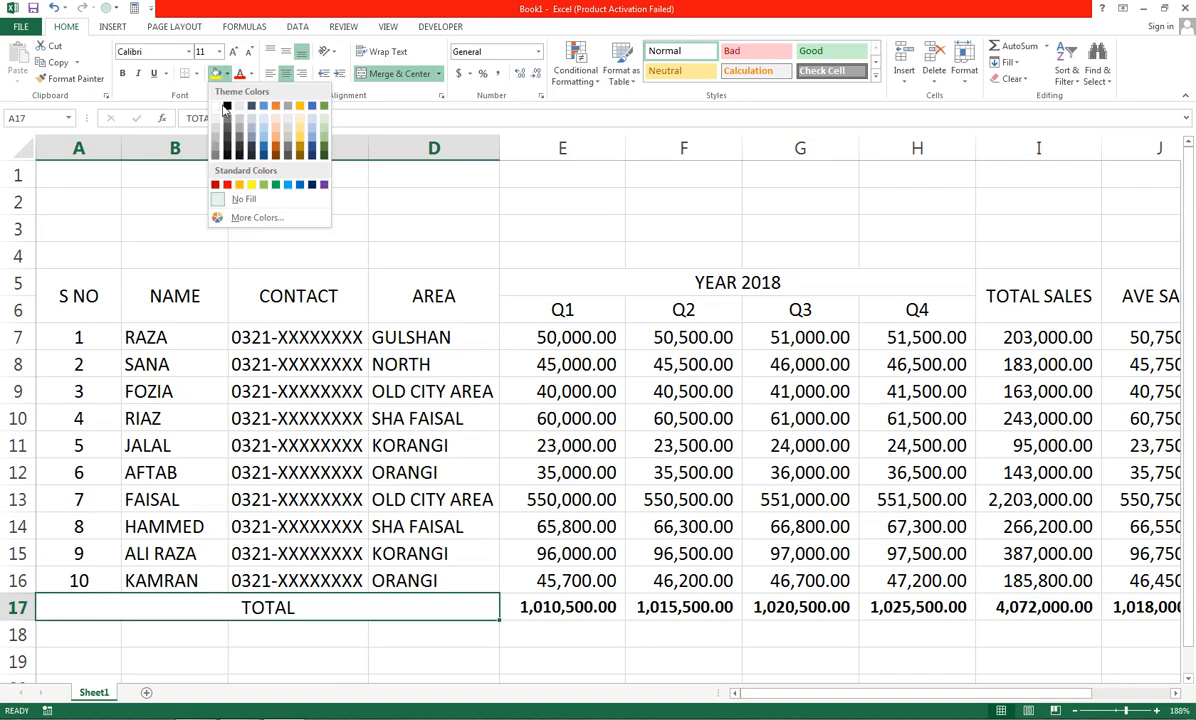
{"action": "left_click", "coordinate": [231, 104]}
{"action": "left_click", "coordinate": [251, 75]}
{"action": "left_click", "coordinate": [240, 118]}
Give the totals in E17:J17 a dark red fill and white text
{"action": "left_click_drag", "start_coordinate": [558, 607], "coordinate": [1145, 607]}
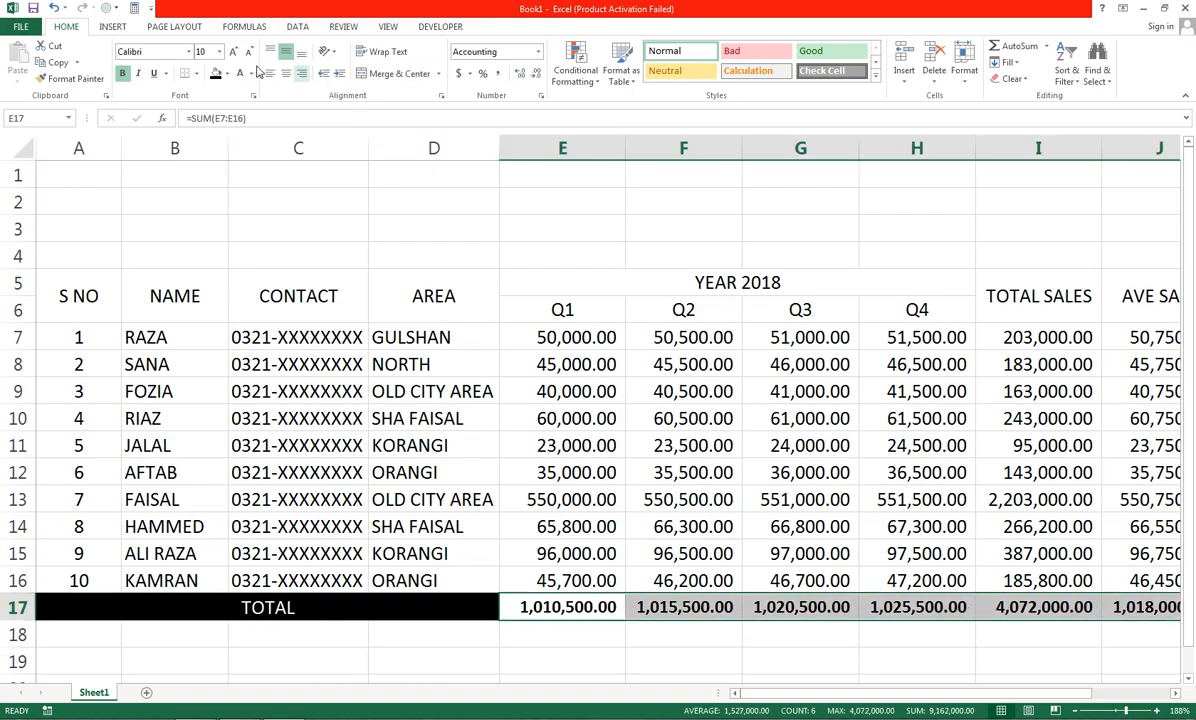
{"action": "left_click", "coordinate": [228, 75]}
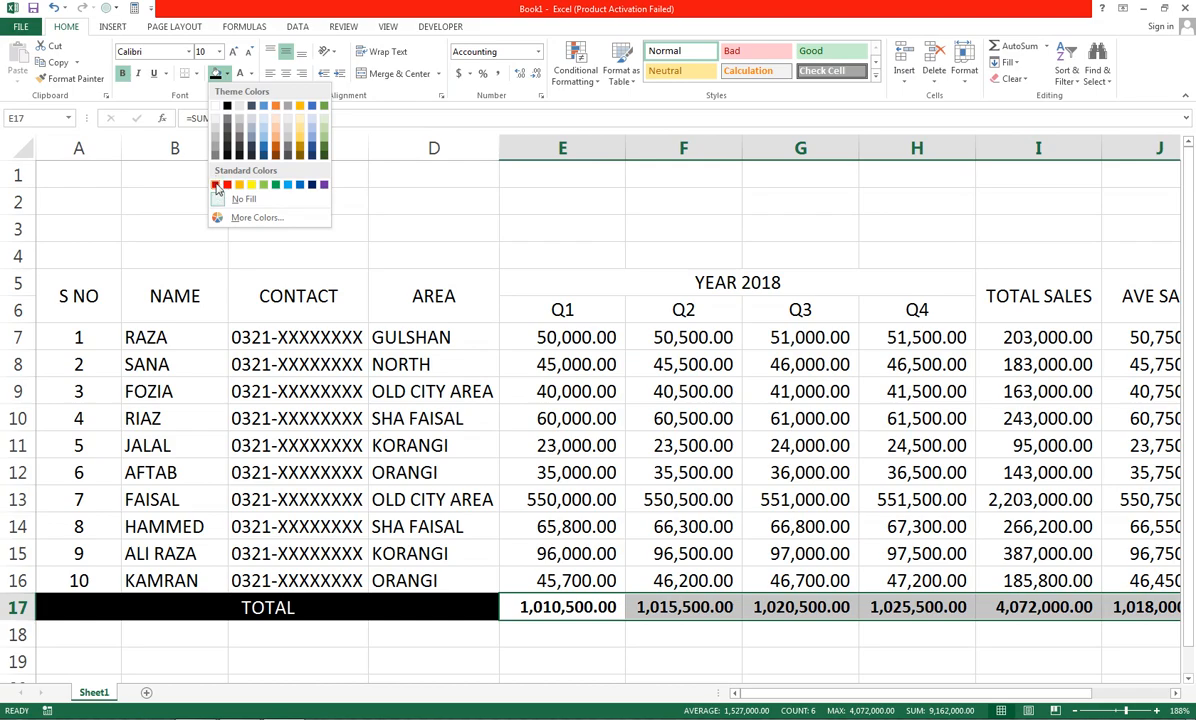
{"action": "left_click", "coordinate": [217, 185]}
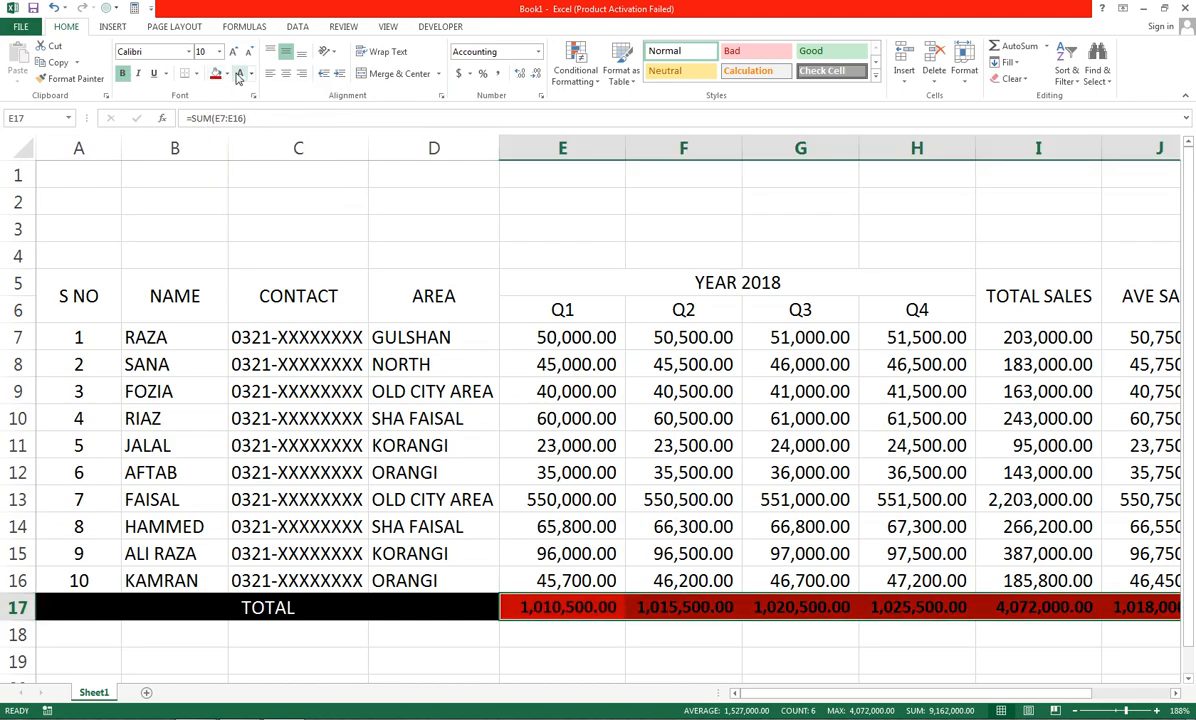
Give the header rows A5:J6 the same dark red fill and white text
{"action": "left_click_drag", "start_coordinate": [76, 290], "coordinate": [1112, 311]}
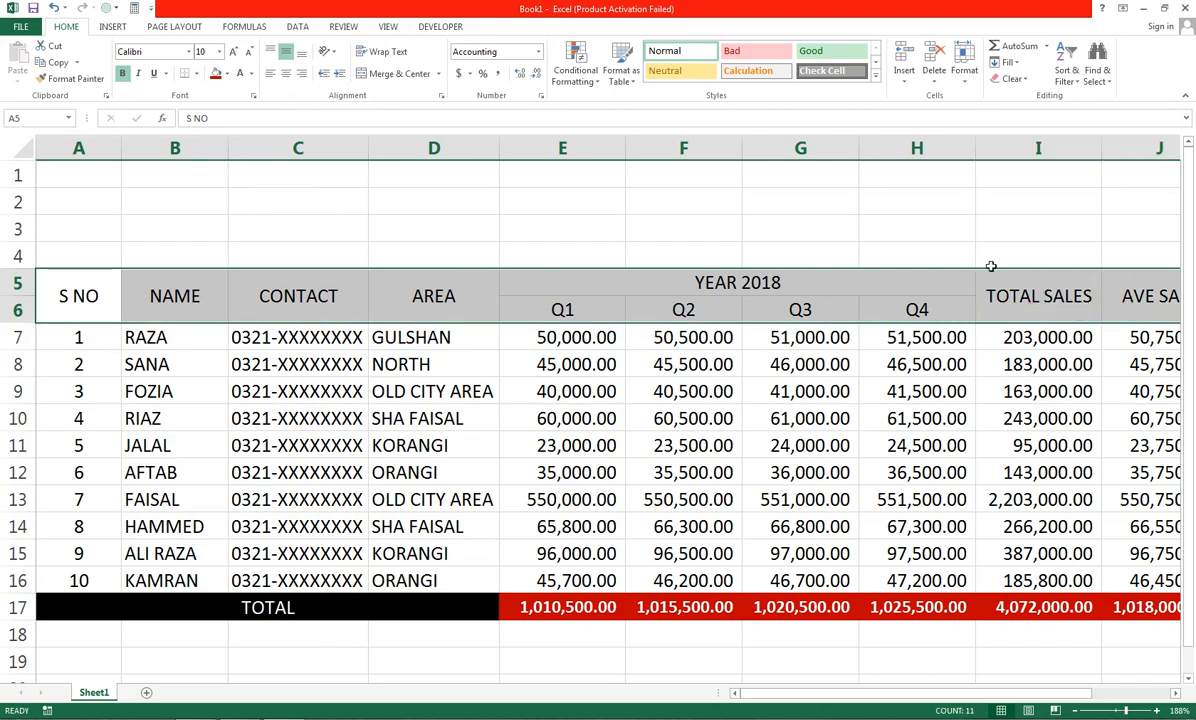
{"action": "left_click", "coordinate": [217, 76]}
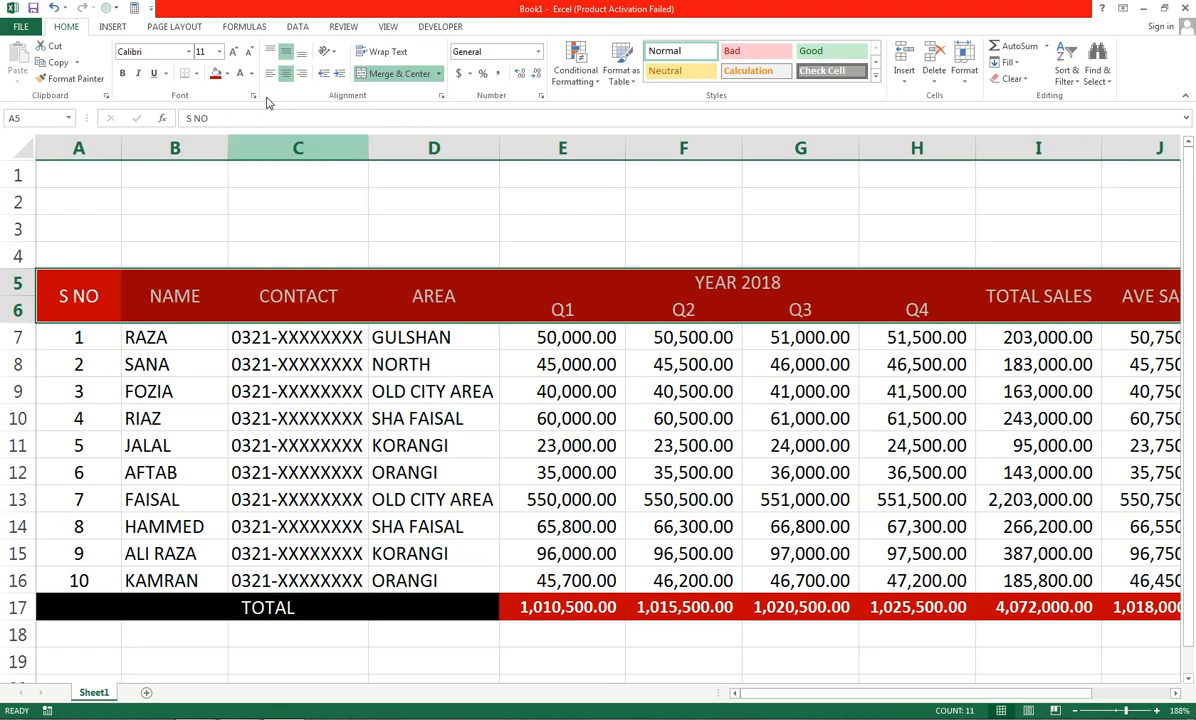
Reduce the header text in A5:J6 to size 10 and make it bold
{"action": "left_click", "coordinate": [249, 52]}
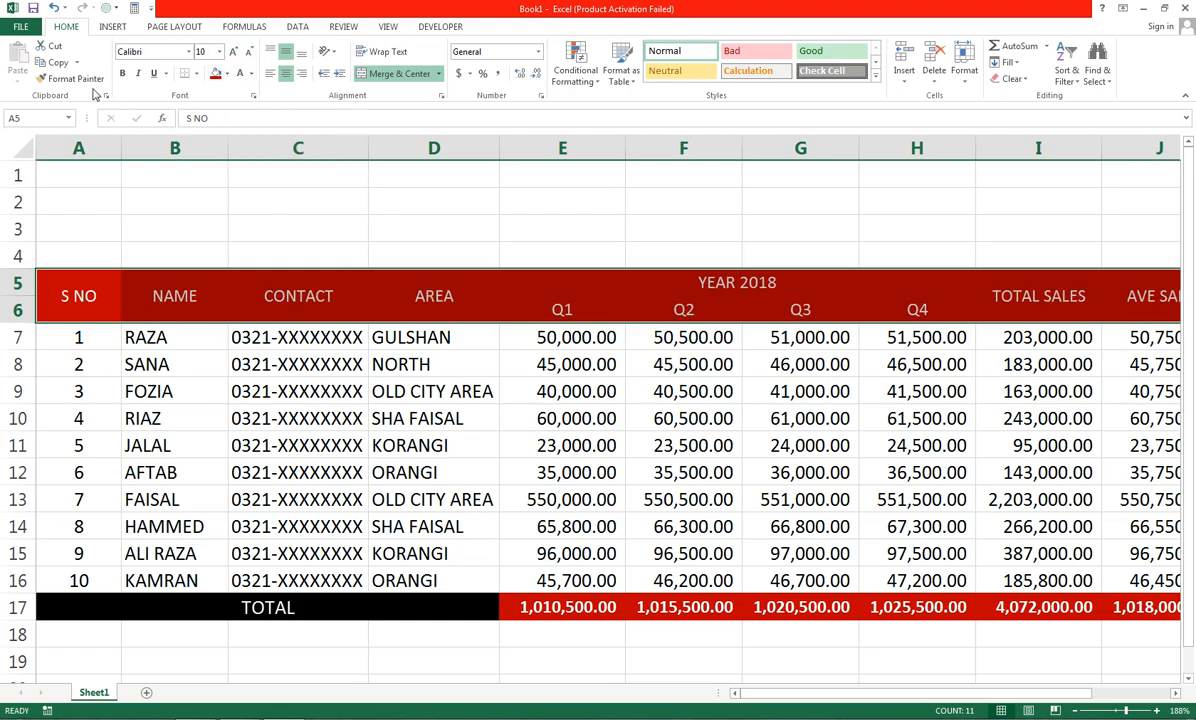
{"action": "left_click", "coordinate": [122, 73]}
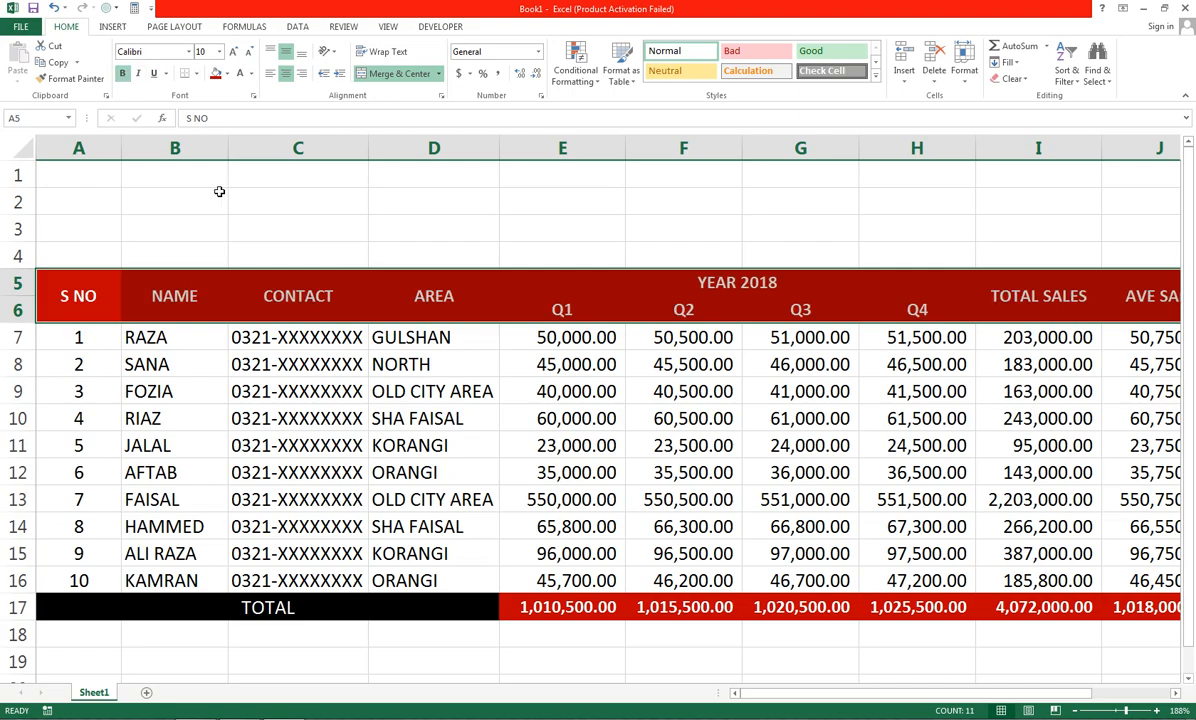
Merge and center A2:J3 above the table, and enter the title SALES REPORT WITH RATING in it
{"action": "left_click_drag", "start_coordinate": [100, 200], "coordinate": [1124, 221]}
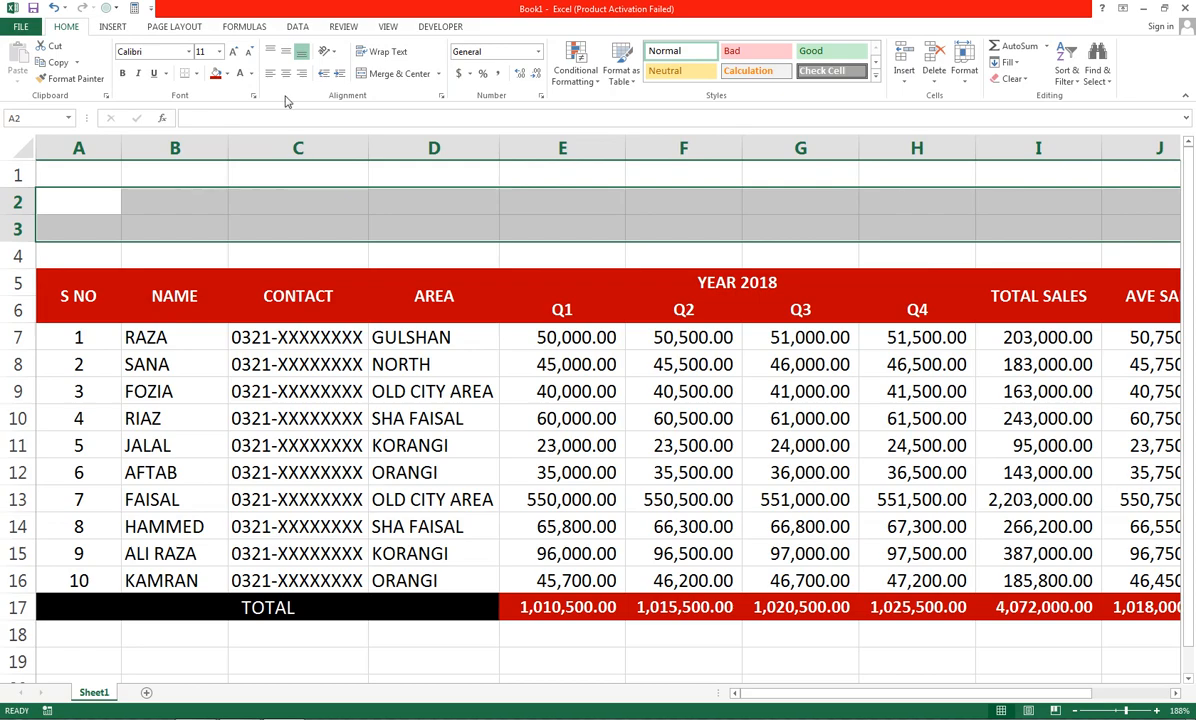
{"action": "left_click", "coordinate": [395, 73]}
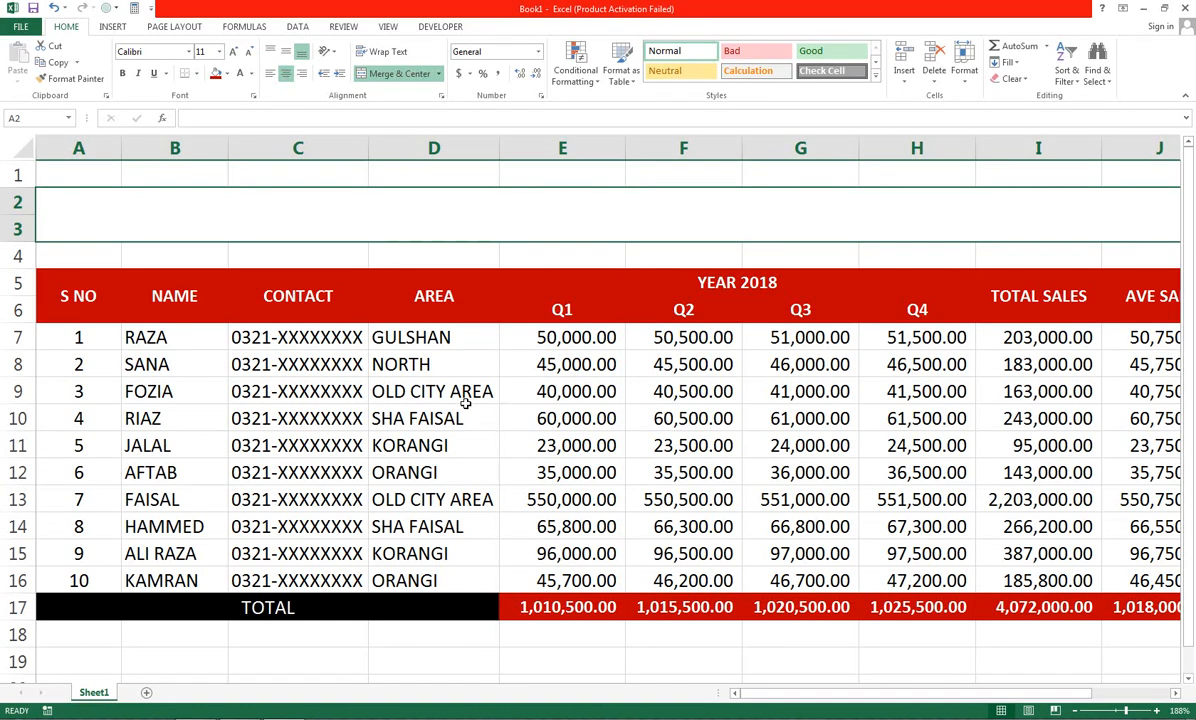
{"action": "type", "text": "SALES RE"}
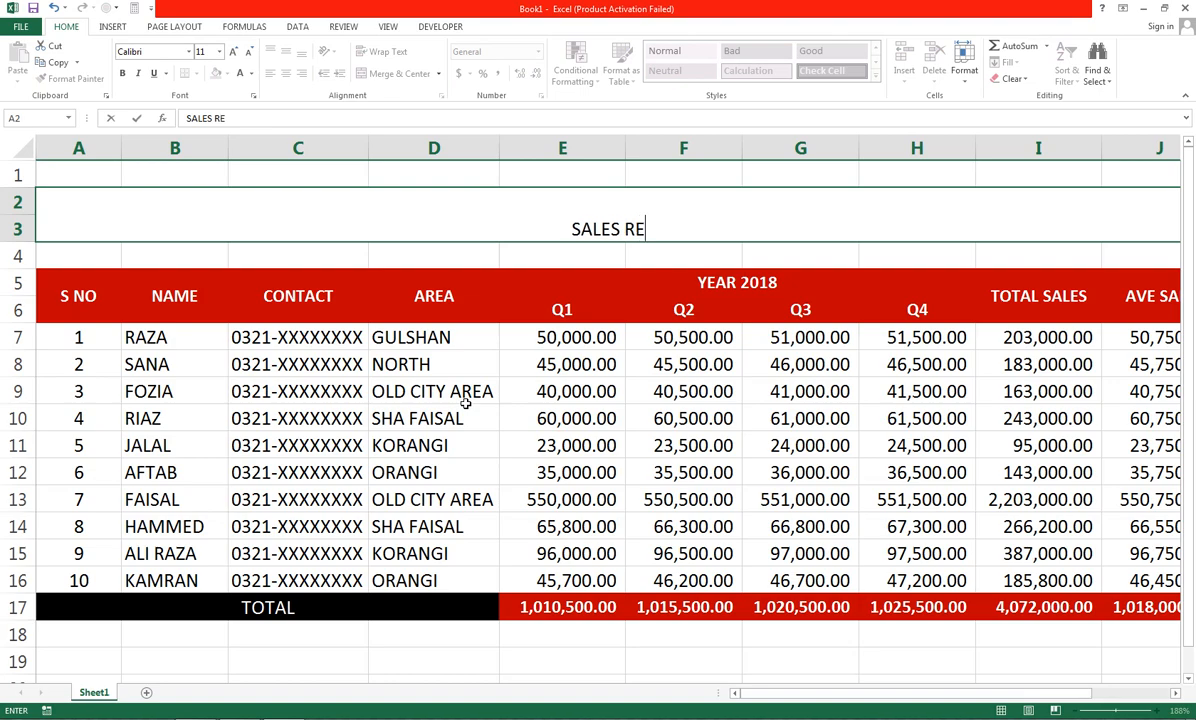
{"action": "type", "text": "PORT WITH "}
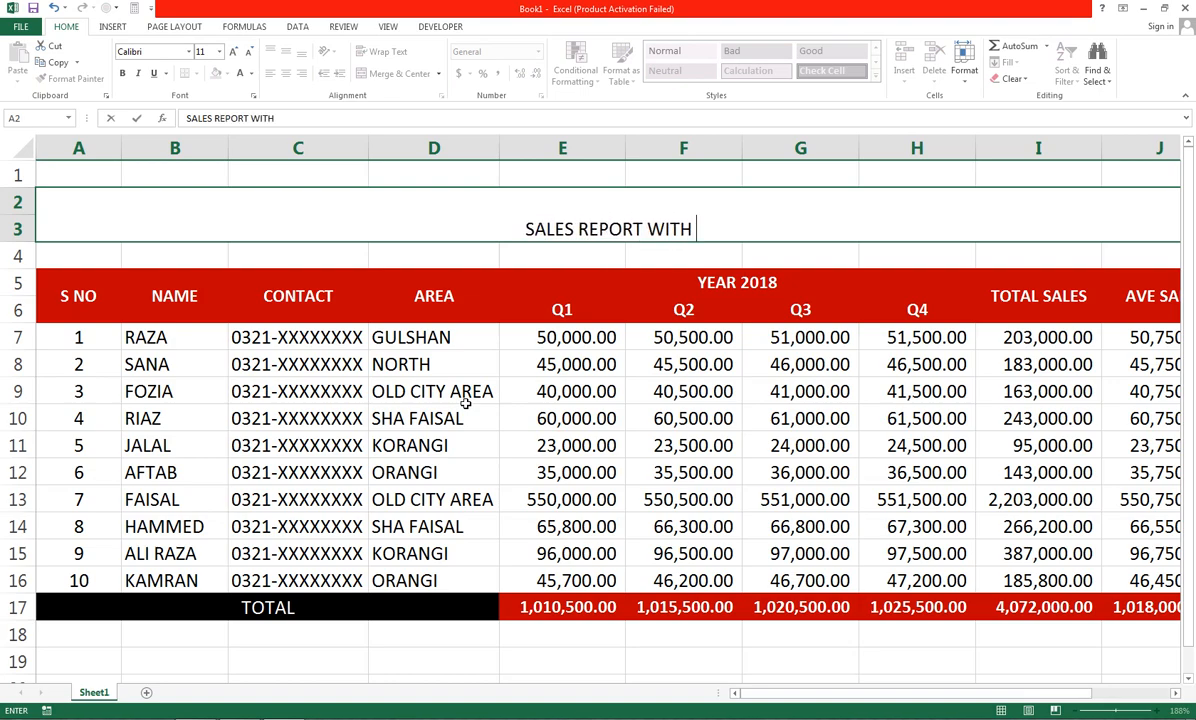
{"action": "type", "text": "RATING"}
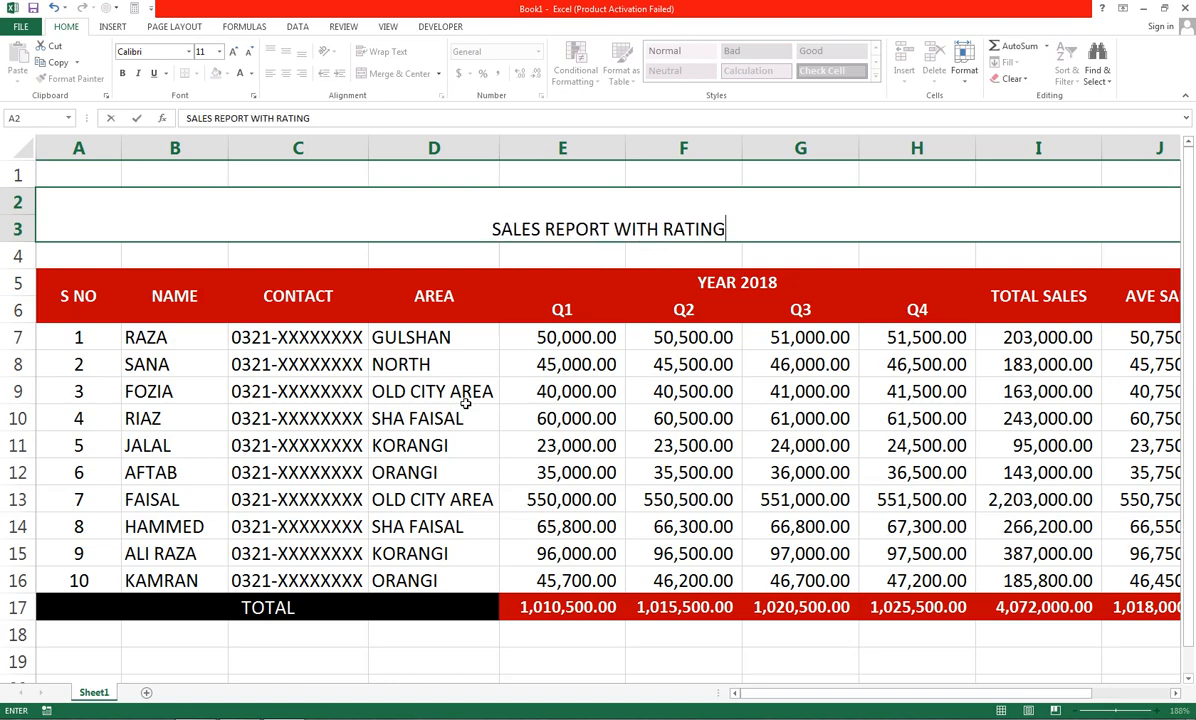
{"action": "left_click", "coordinate": [525, 337]}
Format the merged title as 18-point bold text, vertically centred in its cell
{"action": "left_click", "coordinate": [493, 216]}
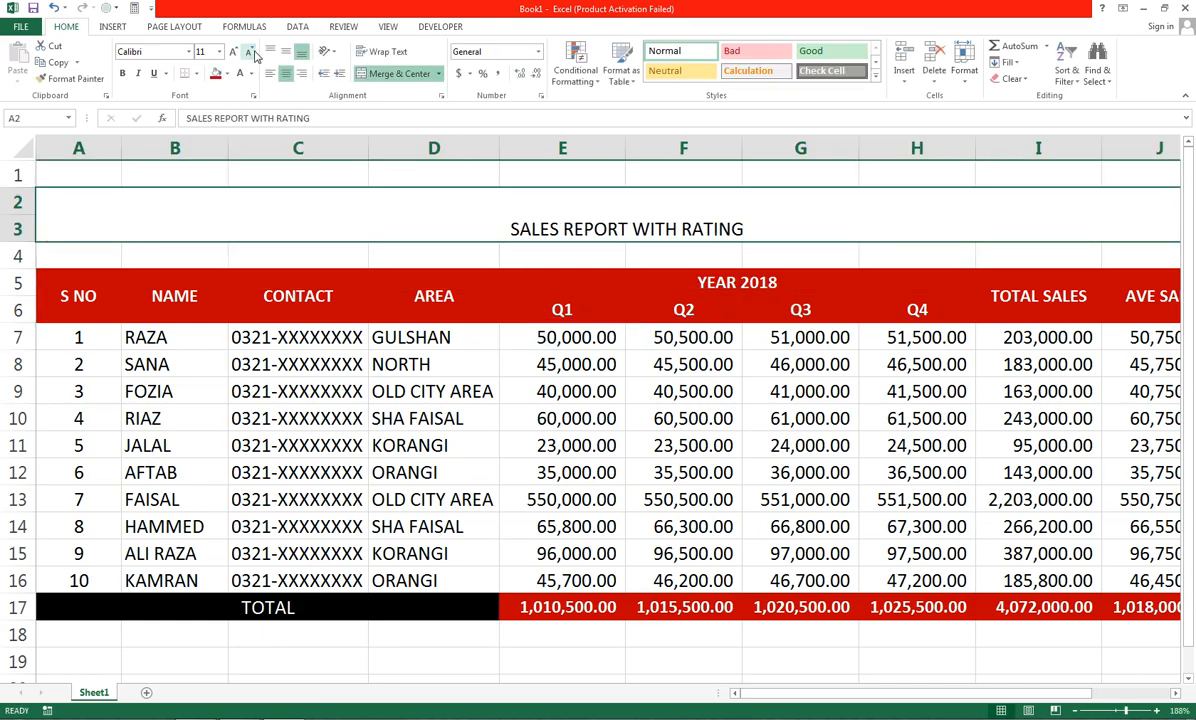
{"action": "left_click", "coordinate": [234, 52]}
{"action": "left_click", "coordinate": [234, 52]}
{"action": "left_click", "coordinate": [234, 52]}
{"action": "left_click", "coordinate": [234, 52]}
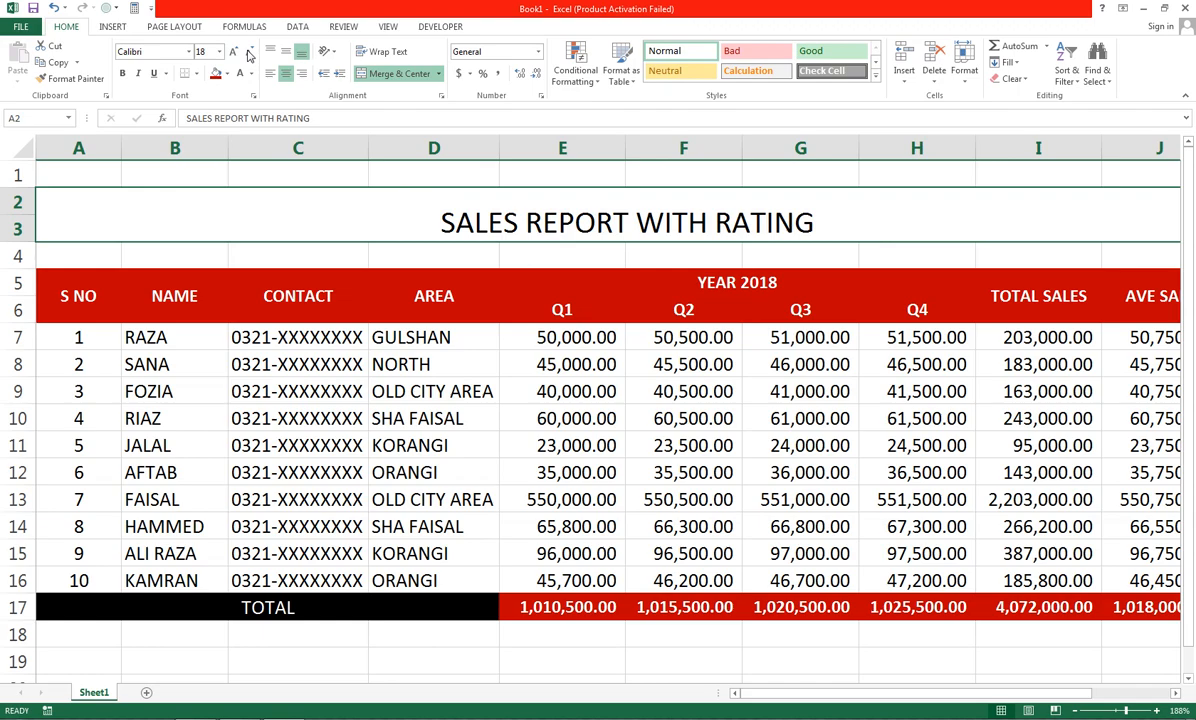
{"action": "left_click", "coordinate": [286, 52]}
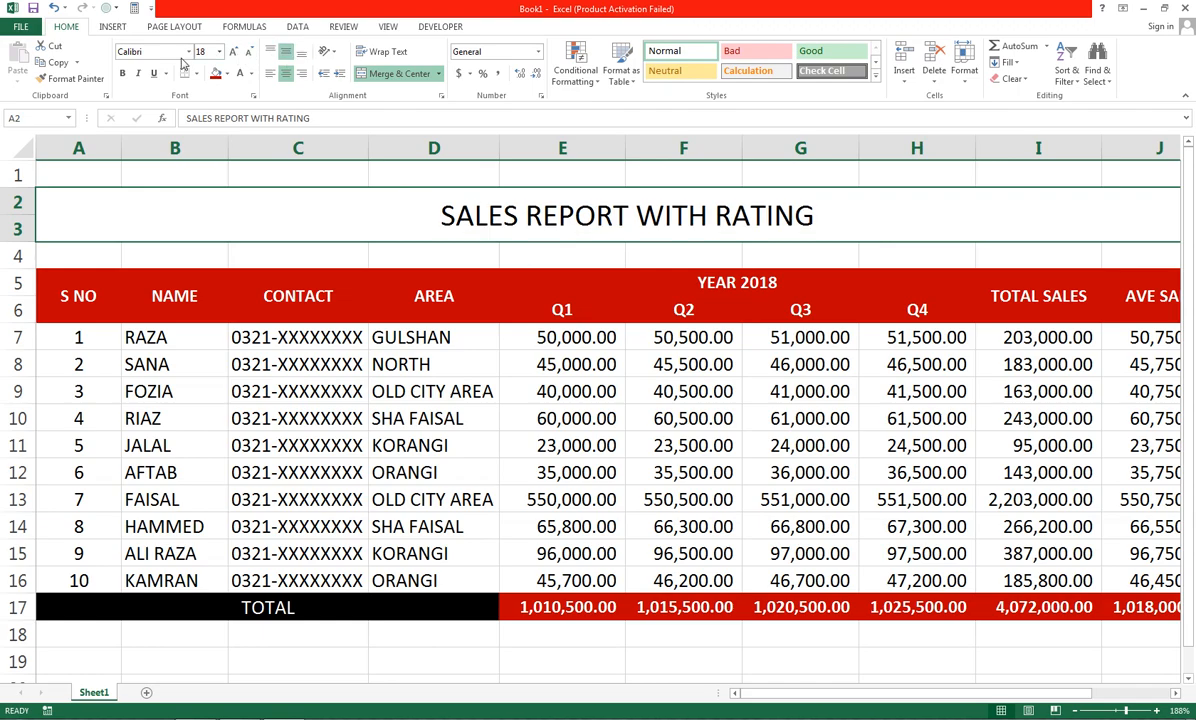
{"action": "left_click", "coordinate": [122, 73]}
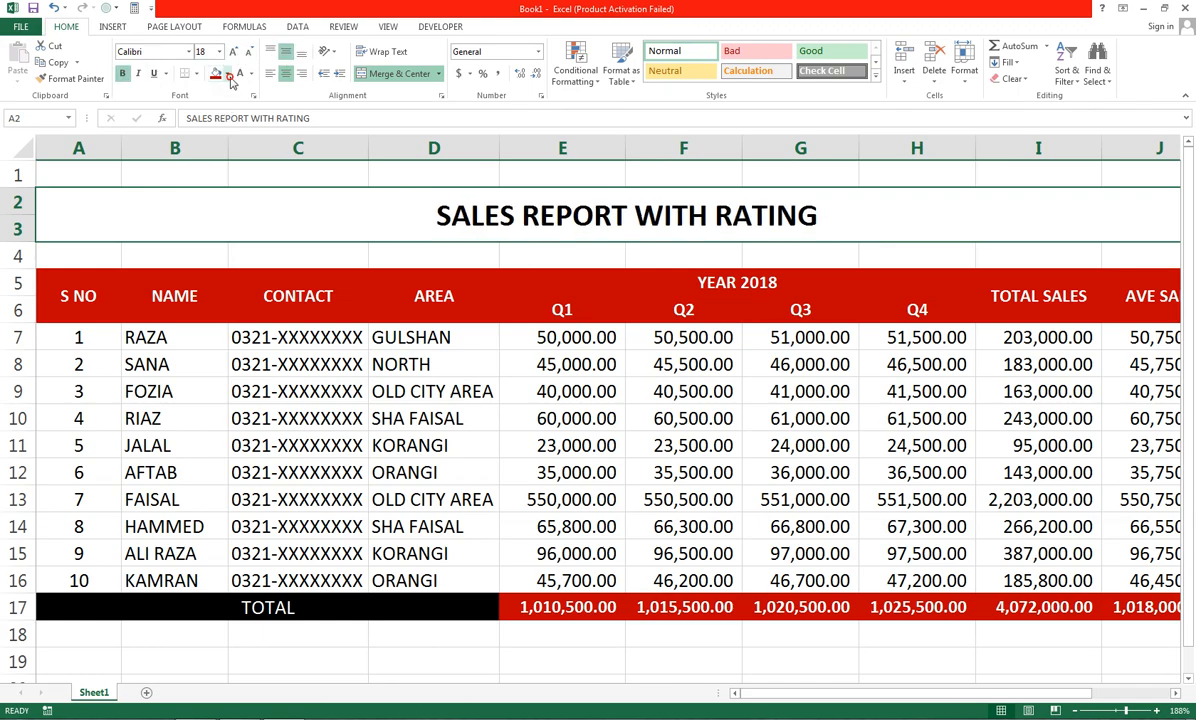
Give the merged title cell a black fill and white text
{"action": "left_click", "coordinate": [226, 73]}
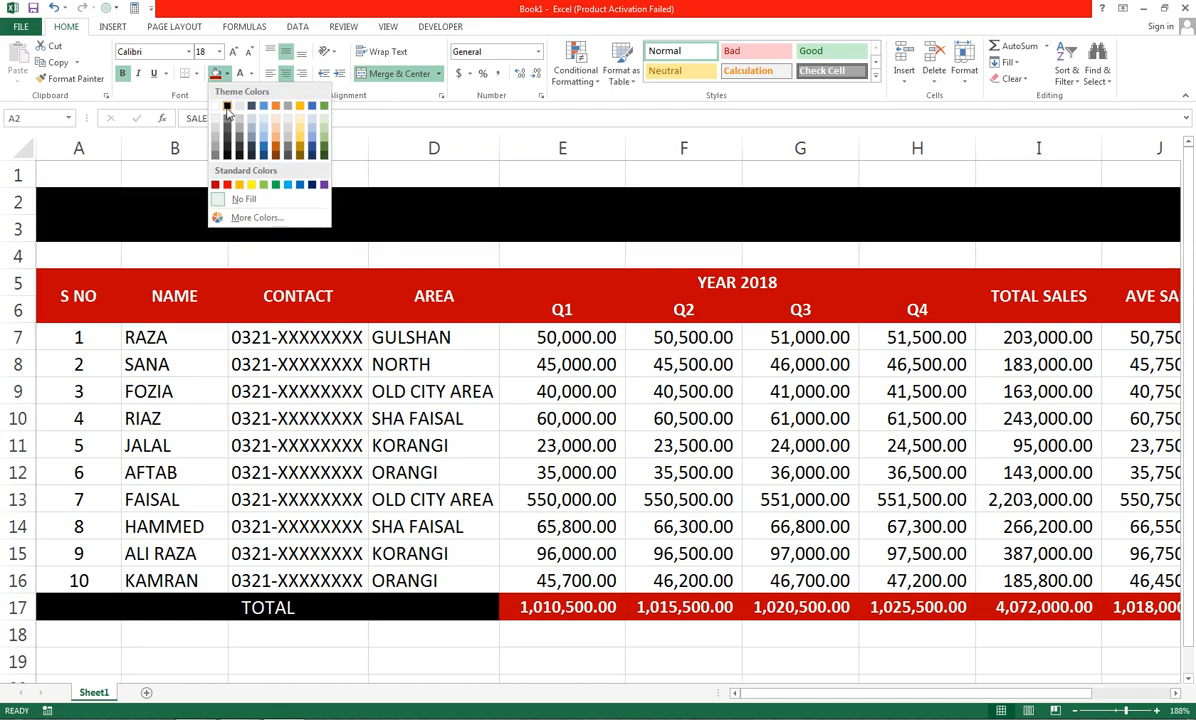
{"action": "left_click", "coordinate": [227, 107]}
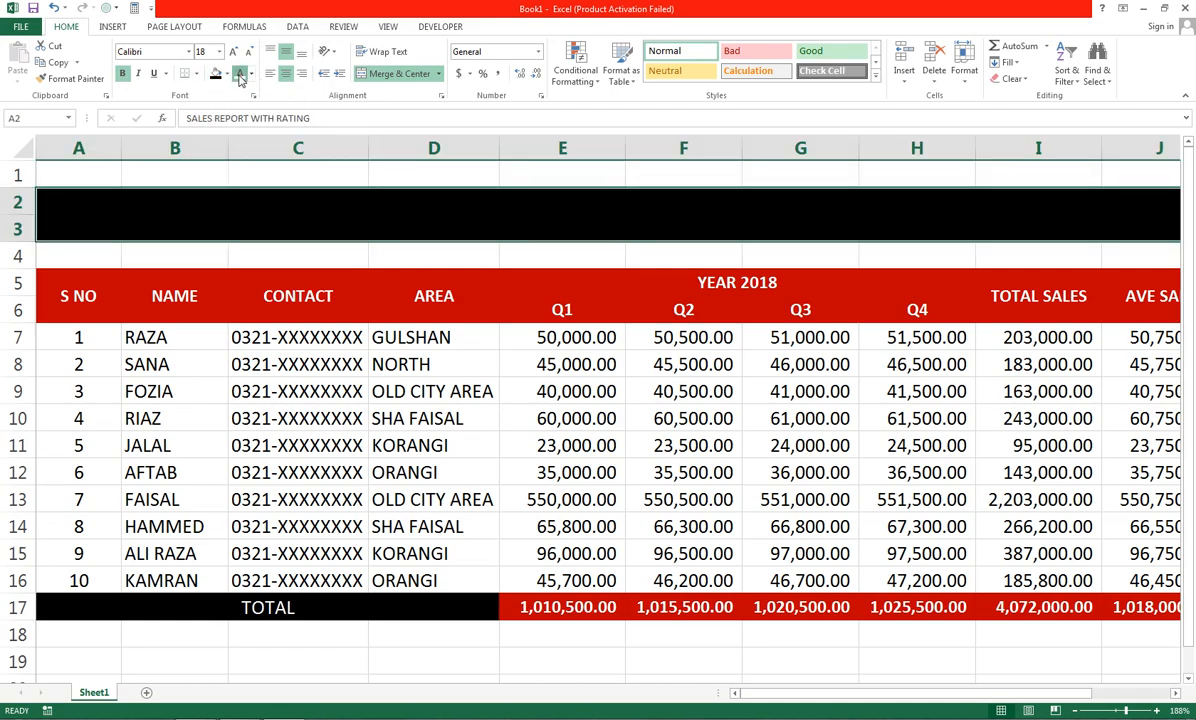
{"action": "left_click", "coordinate": [240, 76]}
{"action": "left_click", "coordinate": [416, 632]}
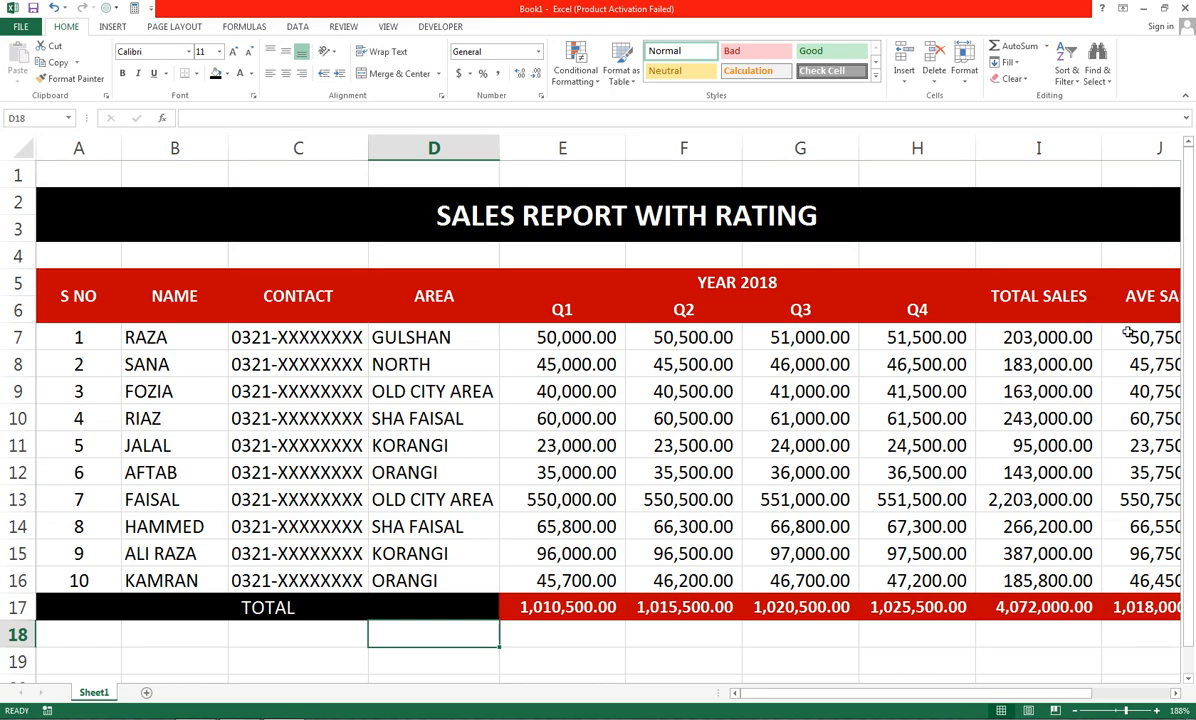
Apply the green-yellow-red color scale as conditional formatting to the average sales in J7:J16
{"action": "left_click_drag", "start_coordinate": [1132, 337], "coordinate": [1133, 573]}
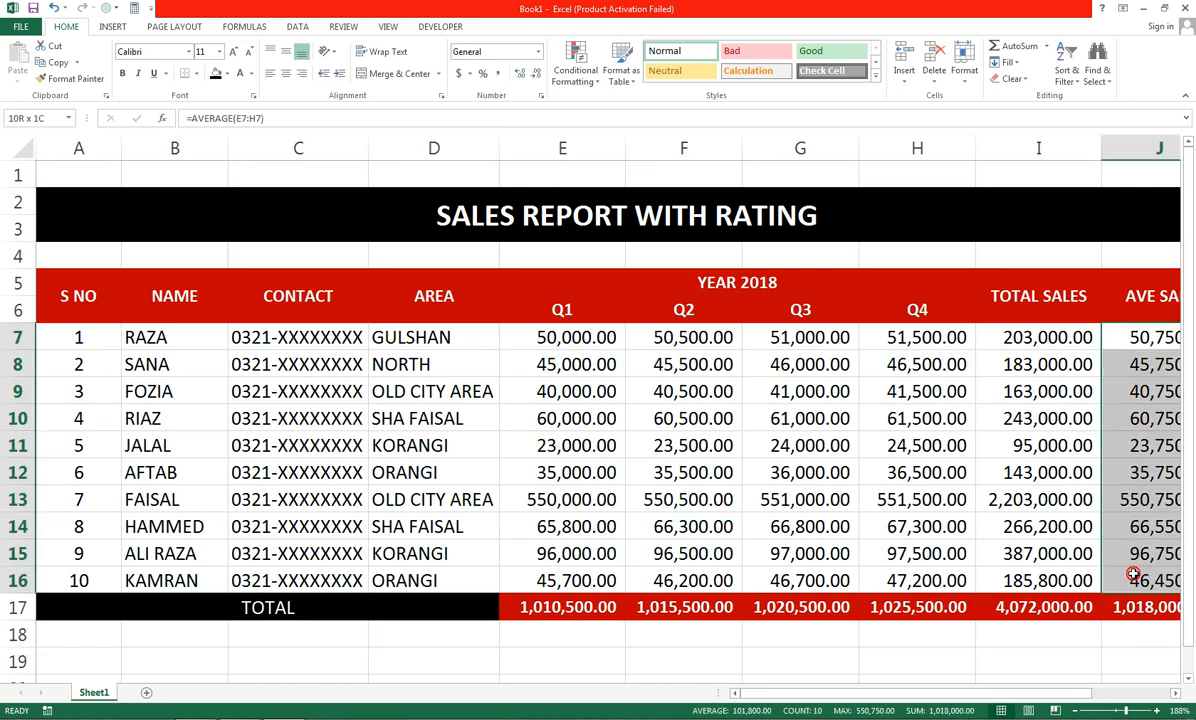
{"action": "left_click", "coordinate": [577, 84]}
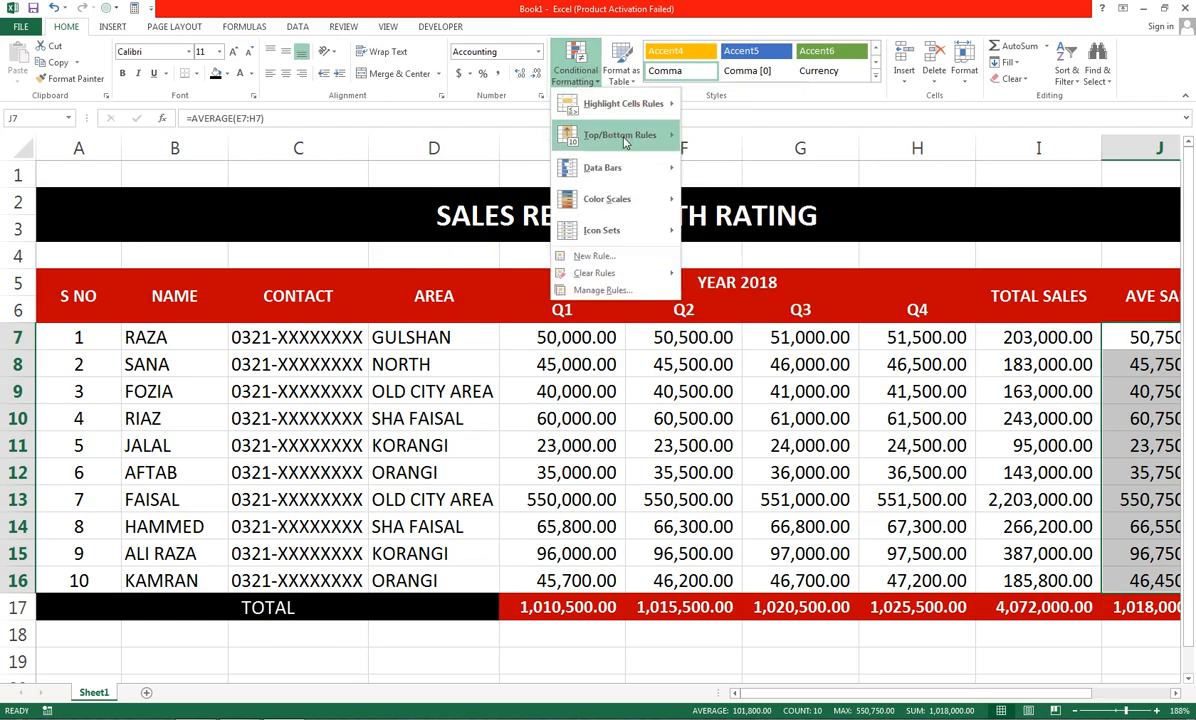
{"action": "mouse_move", "coordinate": [631, 178]}
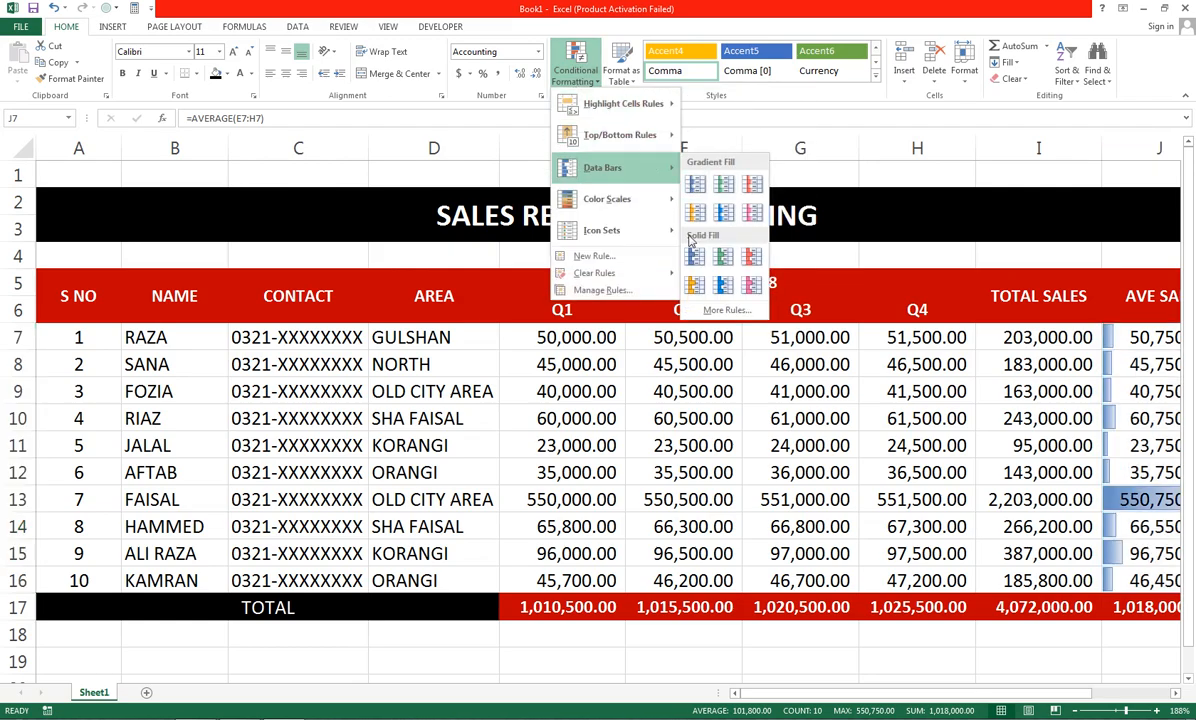
{"action": "mouse_move", "coordinate": [640, 199]}
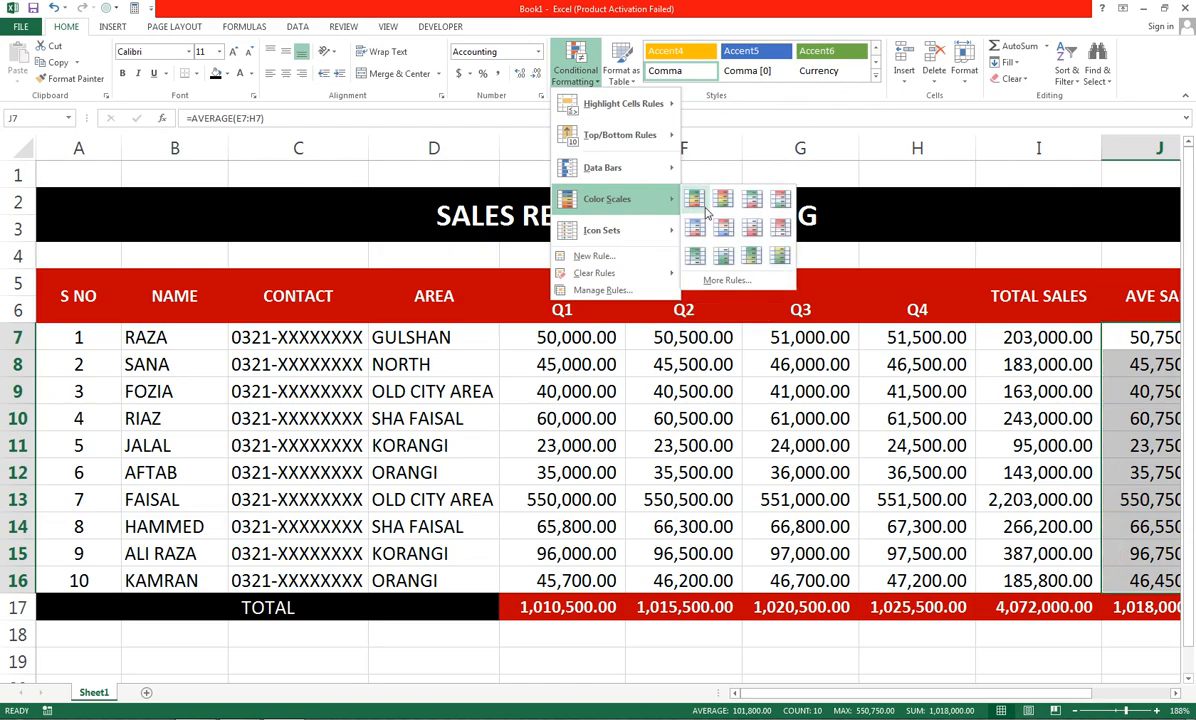
{"action": "left_click", "coordinate": [700, 203]}
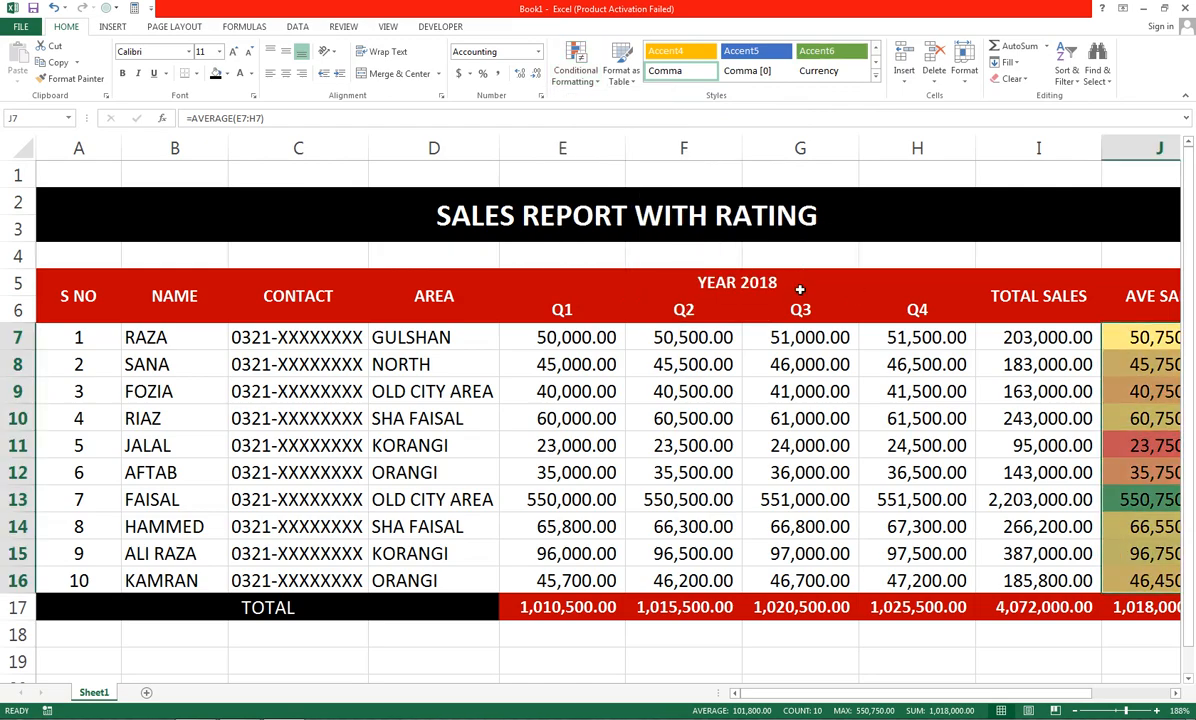
{"action": "left_click", "coordinate": [600, 360]}
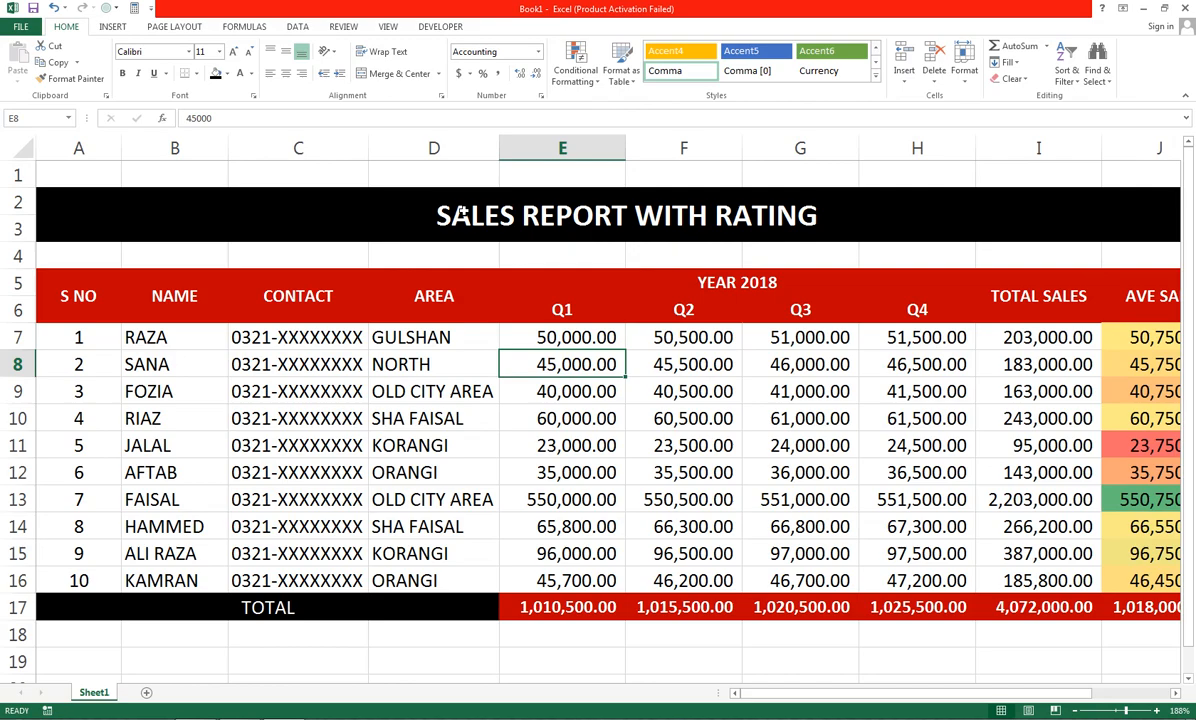
Switch to the browser window with the YouTube channel's uploaded videos
{"action": "left_click", "coordinate": [350, 719]}
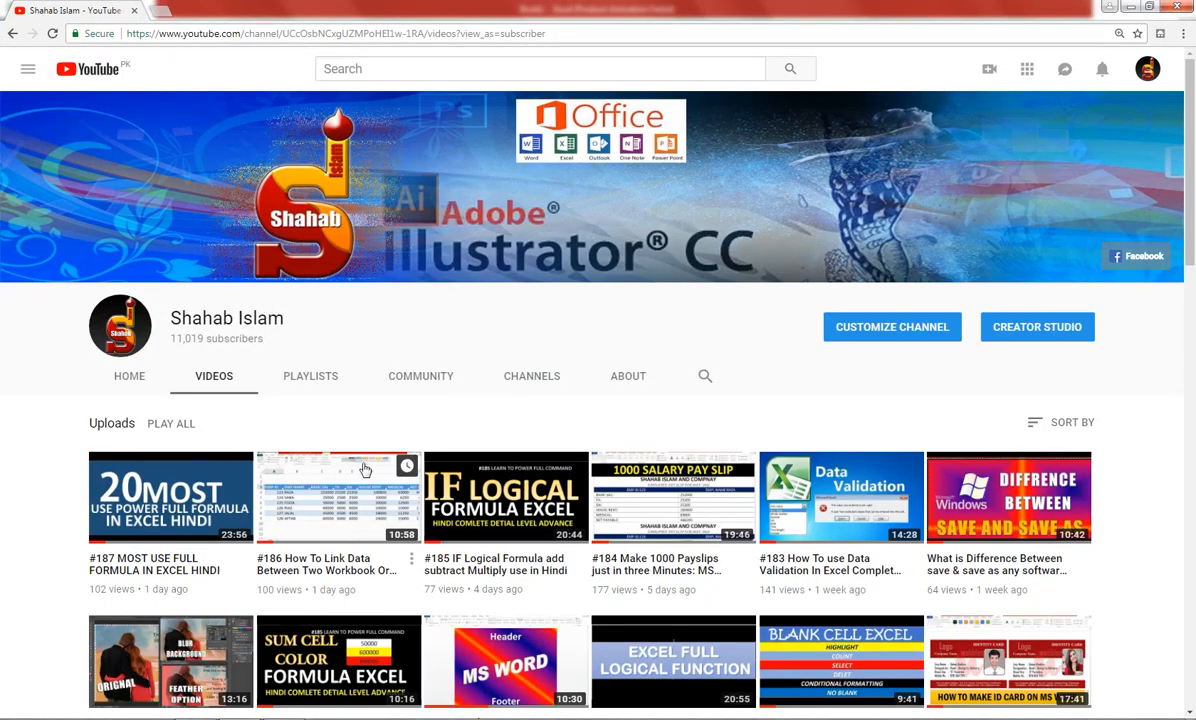